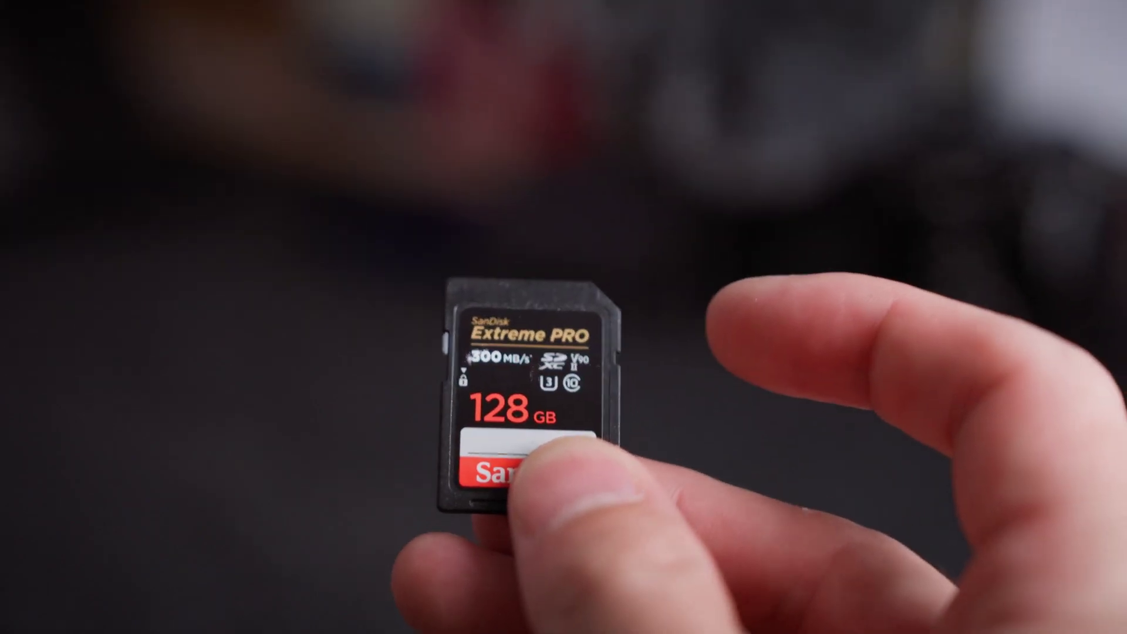
key("Down")
key("Down")
key("Down")
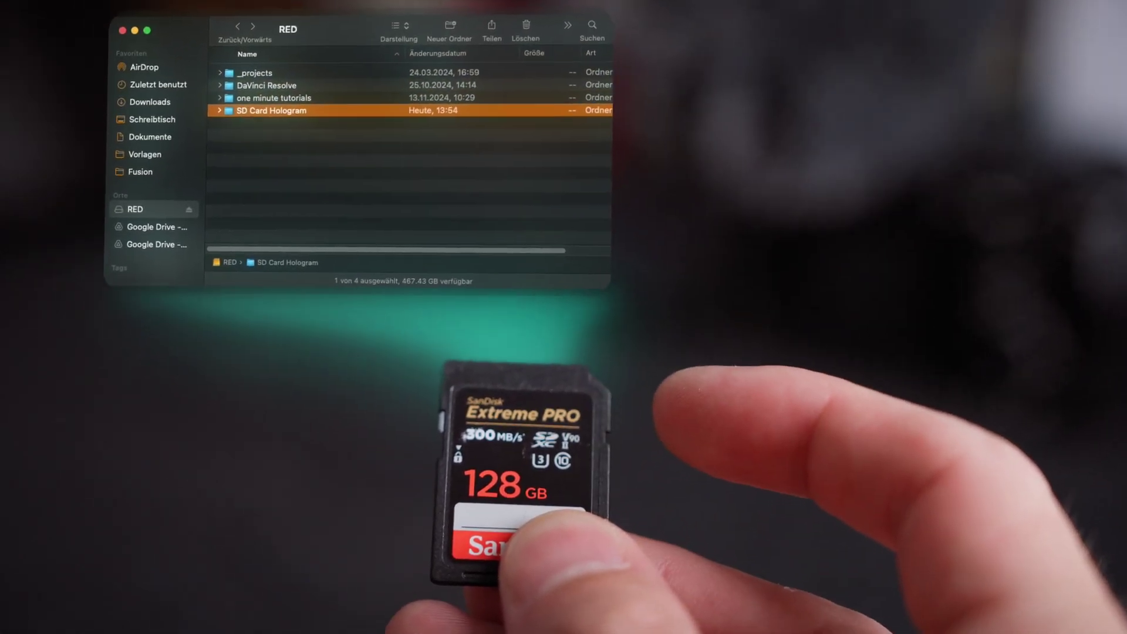
key("super+Down")
key("Down")
key("Down")
key("Down")
key("Down")
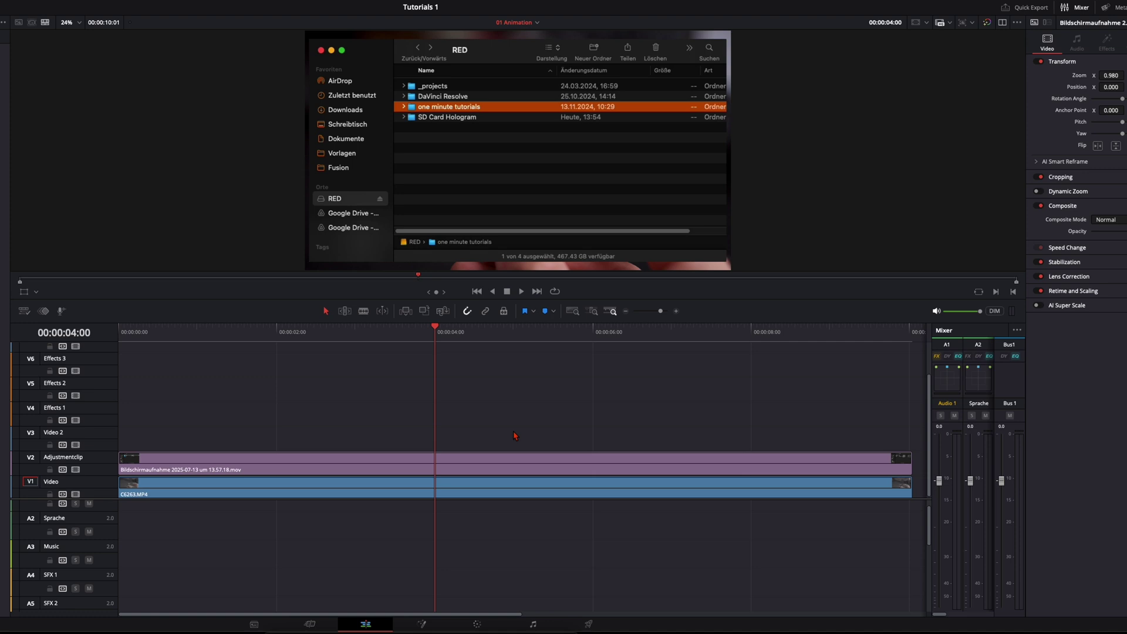
Step: Disable the screen recording clip on V2 and play back the hand movement footage beneath it
left_click(464, 471)
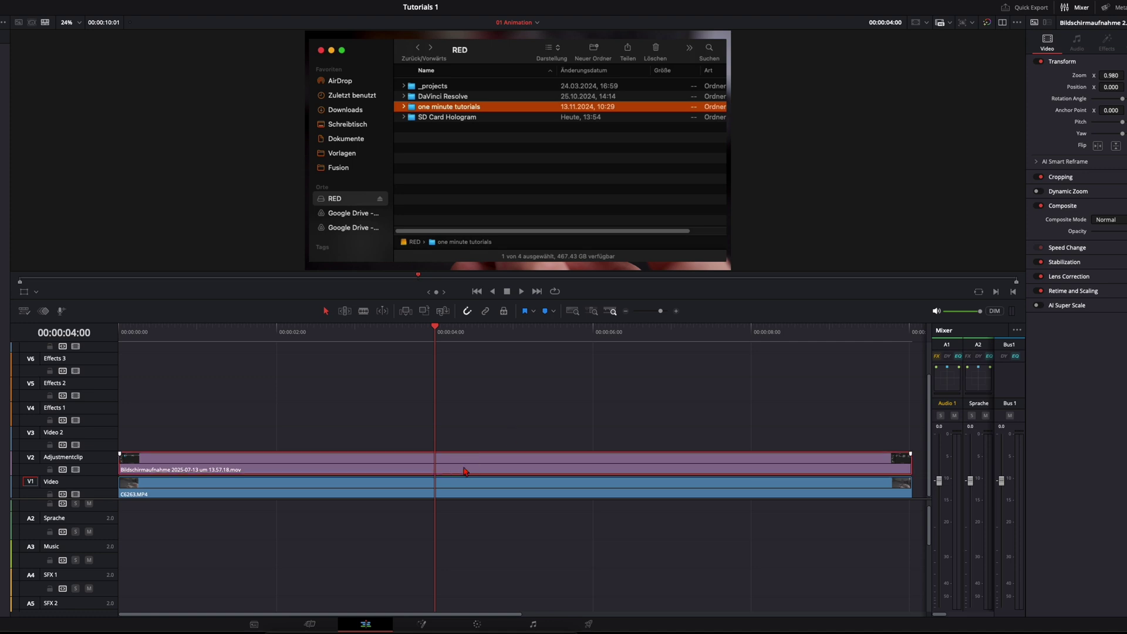
key("d")
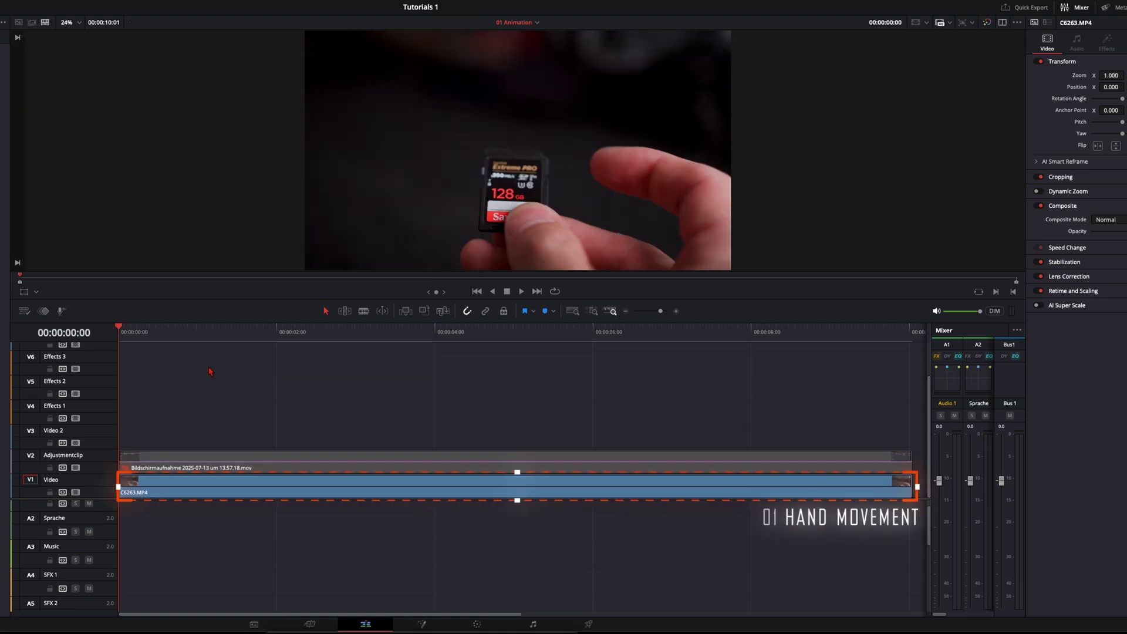
key("space")
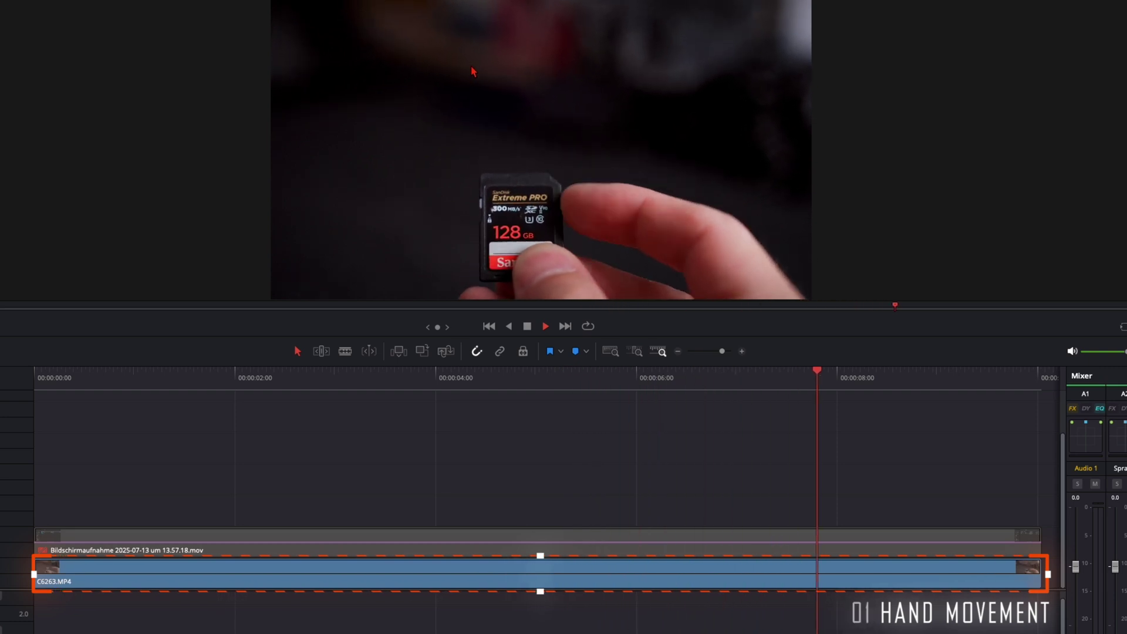
key("space")
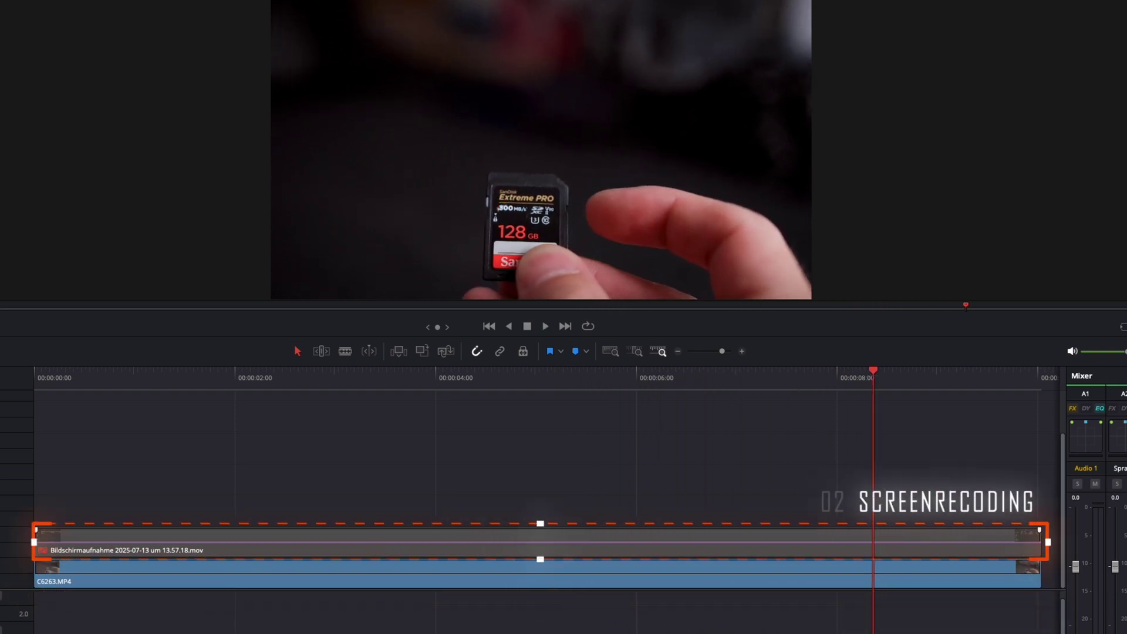
Step: Enable the screen recording clip on V2 again and play it from the start to review the folder selections
key("d")
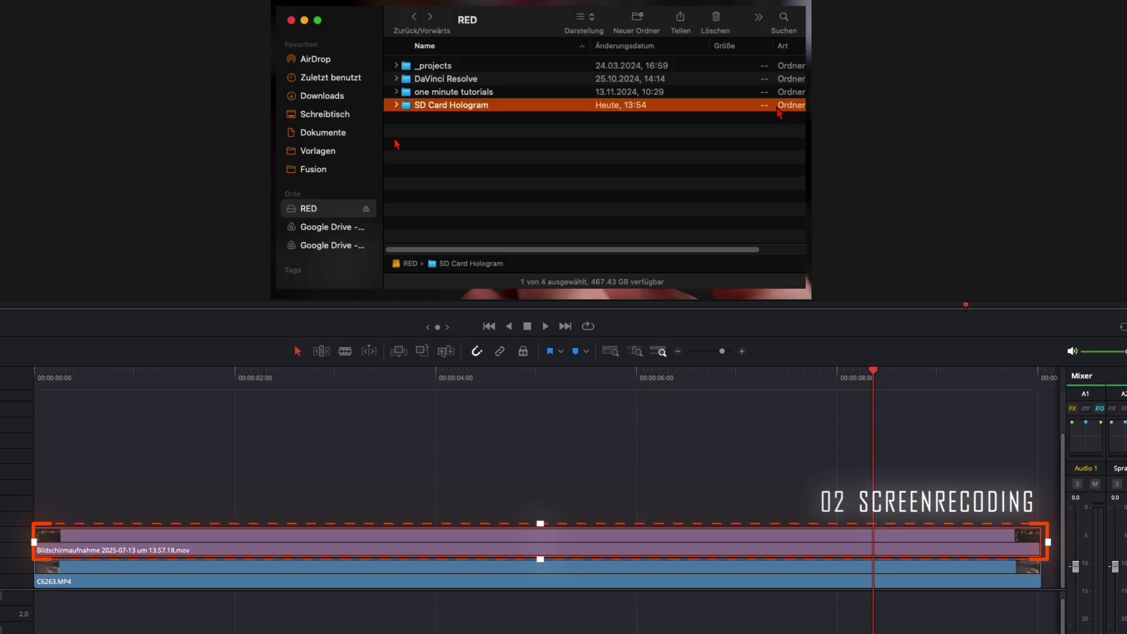
left_click_drag(88, 381, 34, 381)
key("space")
key("space")
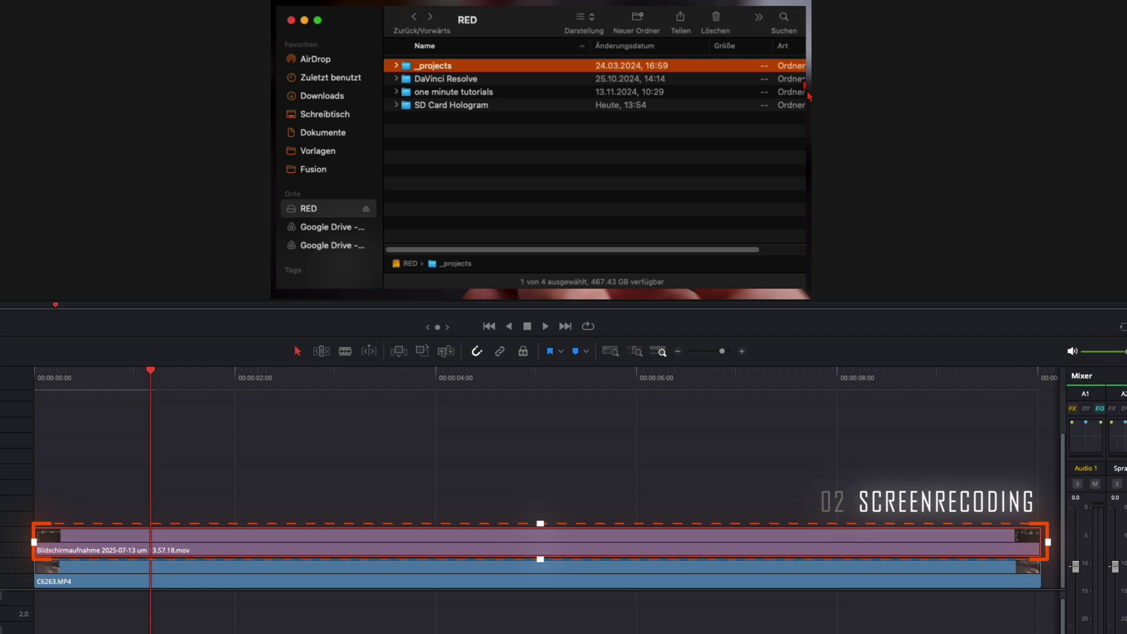
key("space")
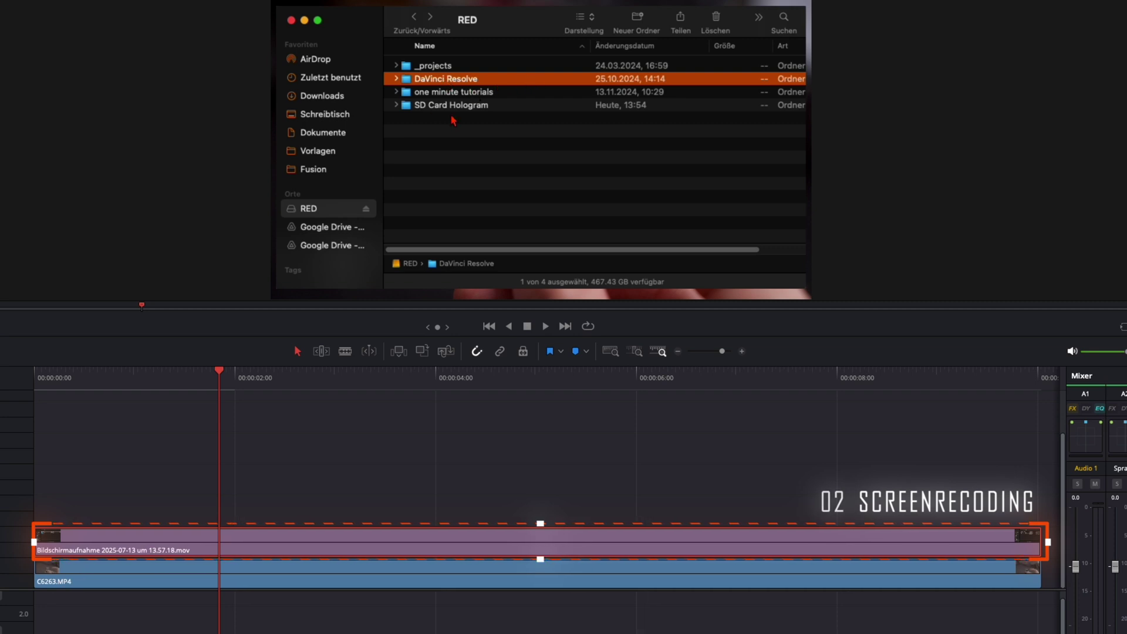
key("space")
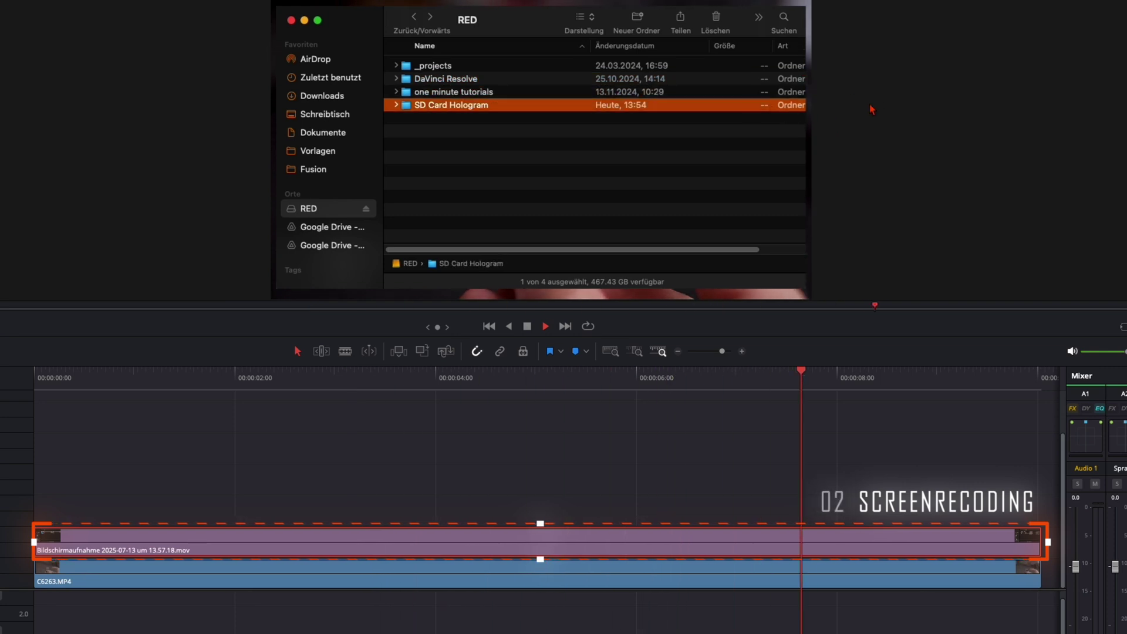
key("space")
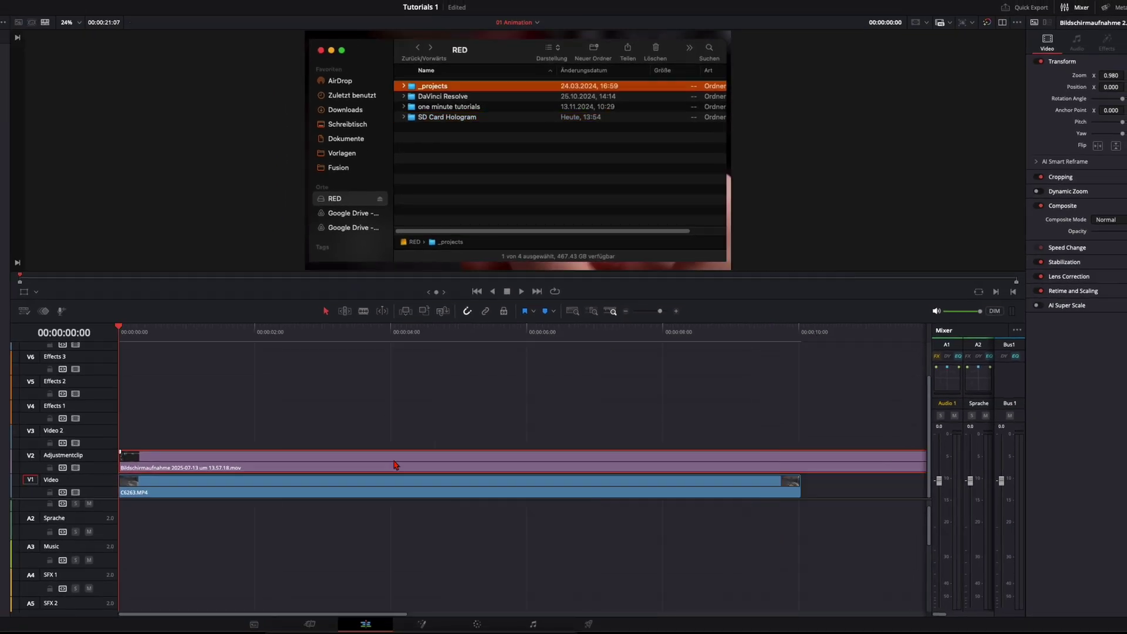
Step: Disable the screen recording clip and add a timeline marker at 00:00:01:07, where the finger first taps the SD card
key("d")
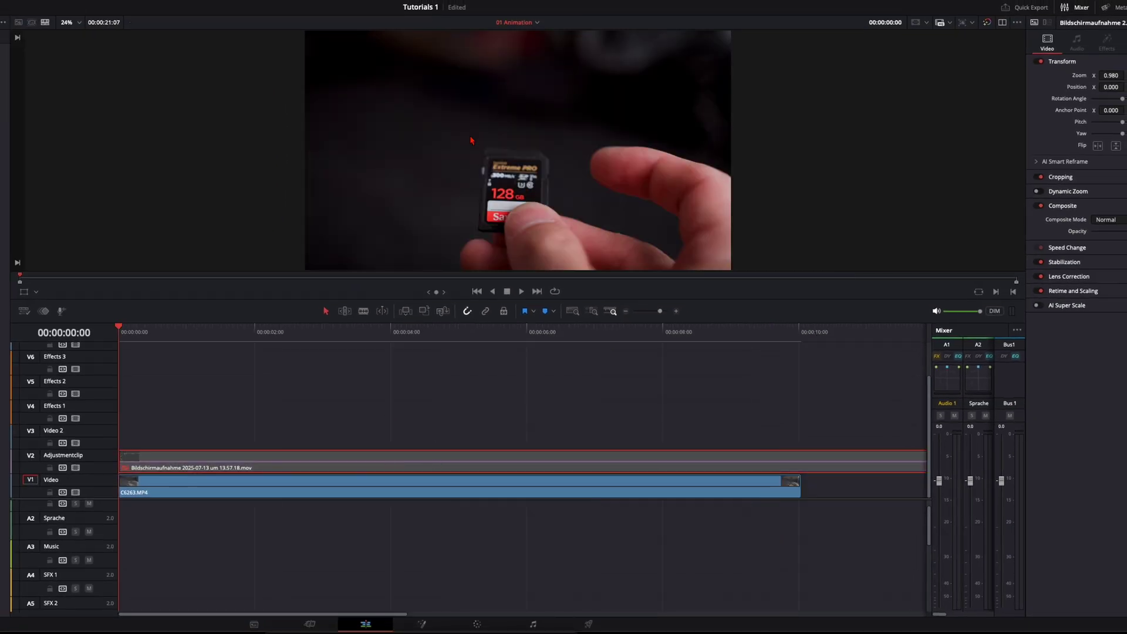
left_click(403, 395)
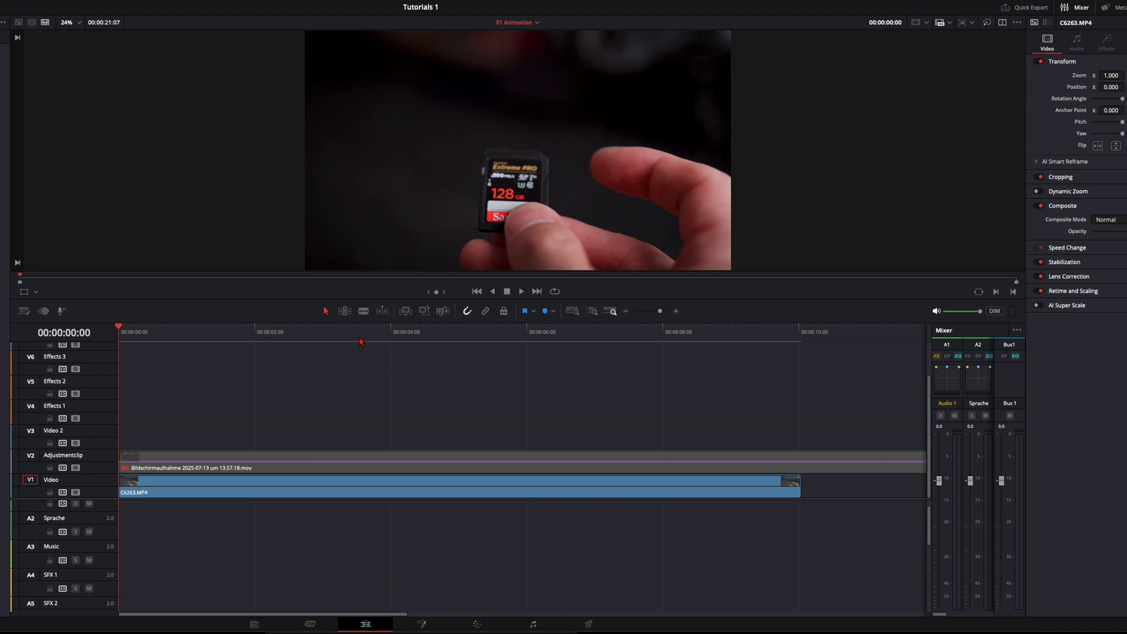
key("space")
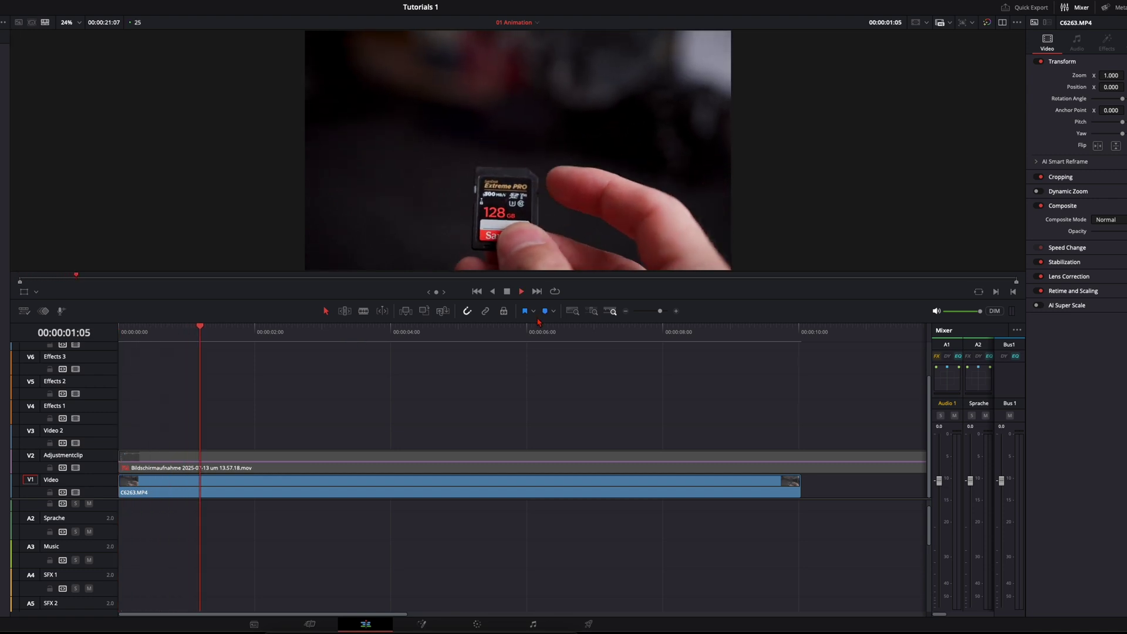
key("Left")
key("Left")
key("Left")
key("Left")
key("Left")
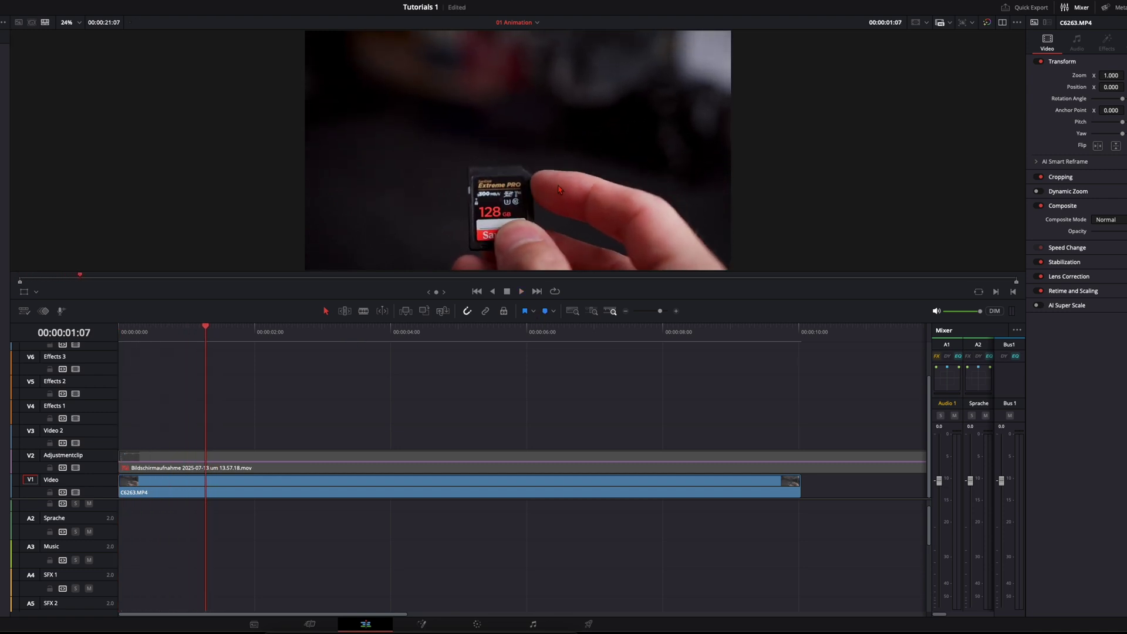
key("Right")
key("m")
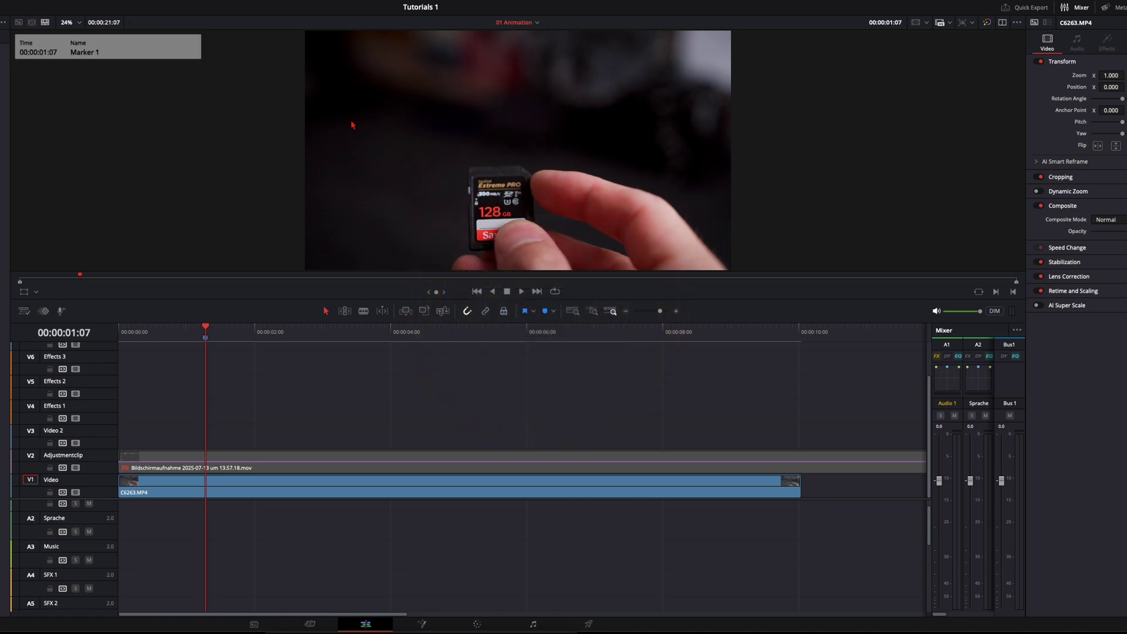
Step: Add timeline markers at each further finger tap in the hand footage, up to 00:00:09:03
key("space")
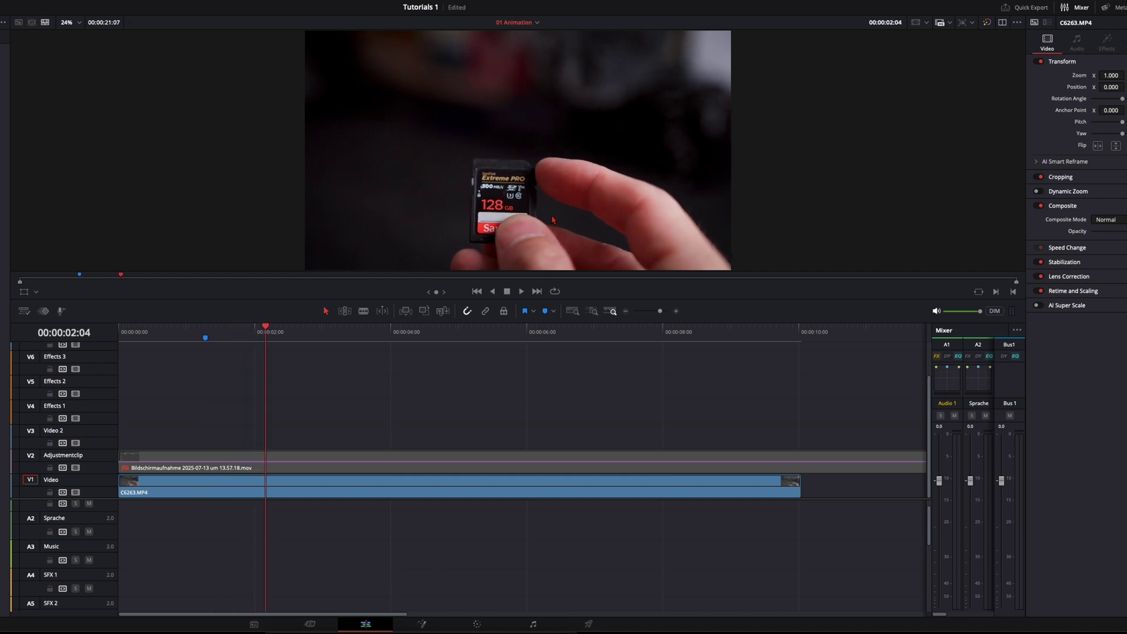
left_click(545, 311)
key("space")
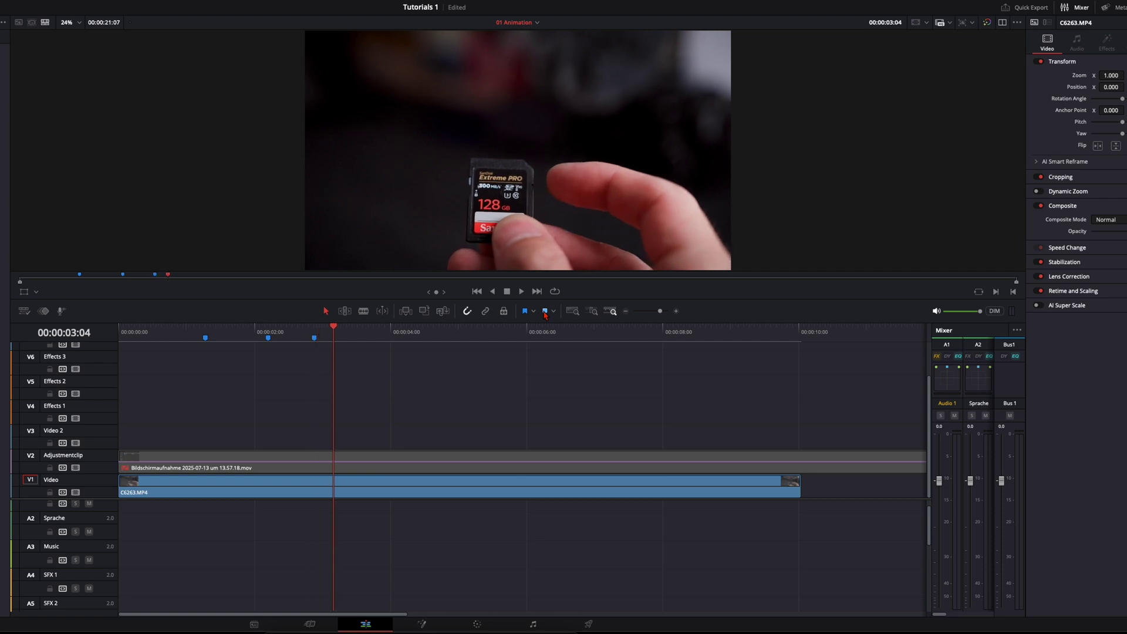
left_click(545, 311)
left_click(545, 312)
left_click(545, 311)
left_click(545, 312)
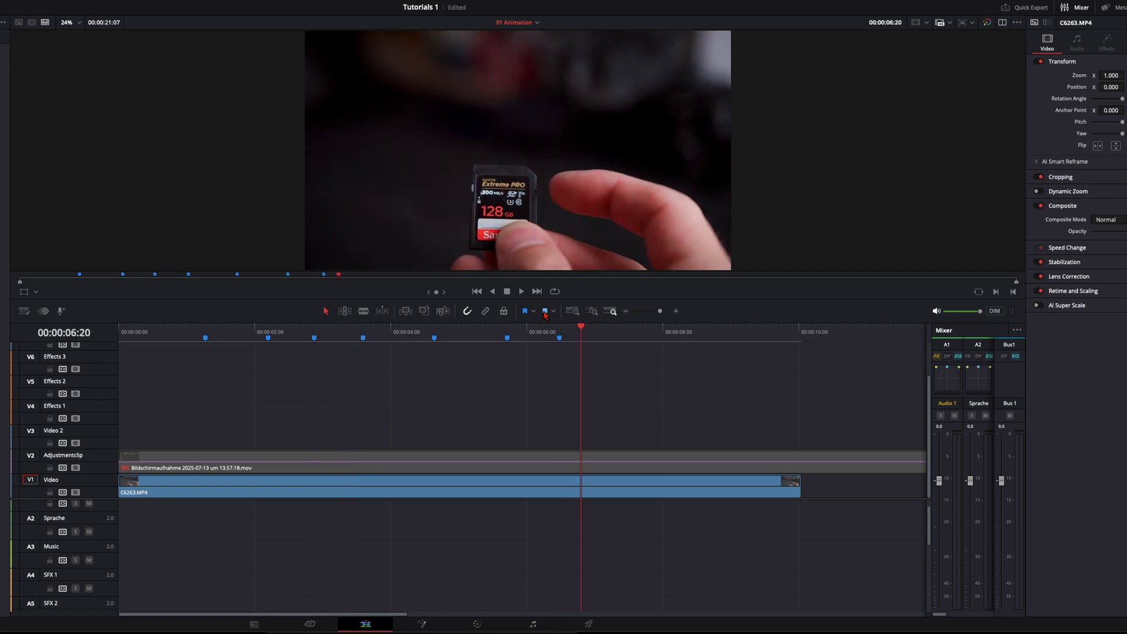
left_click(545, 312)
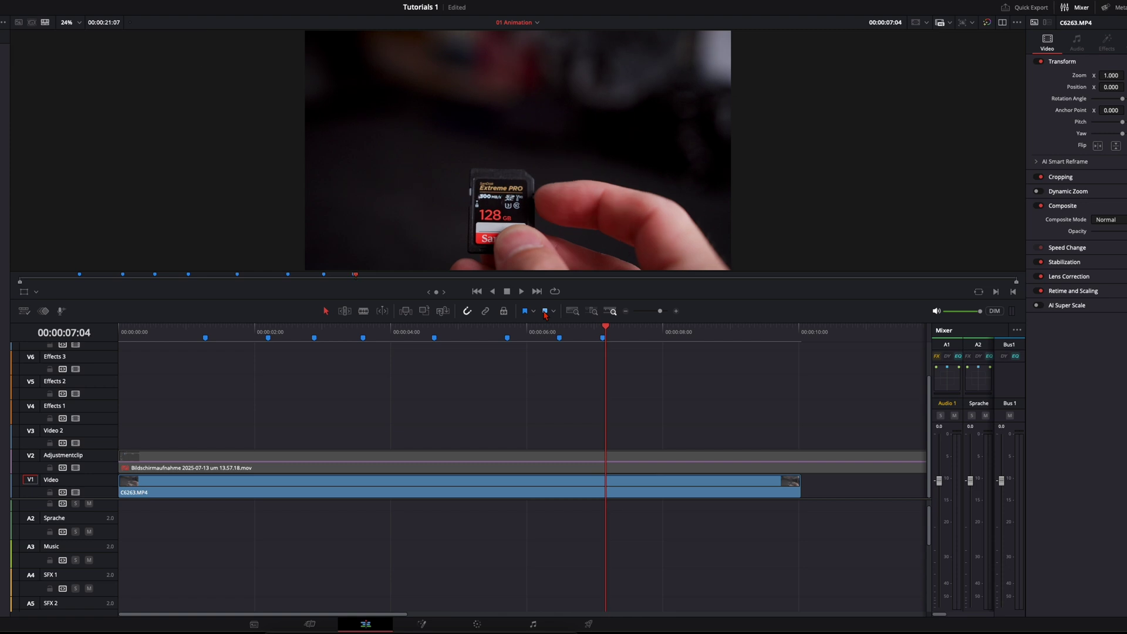
left_click(545, 313)
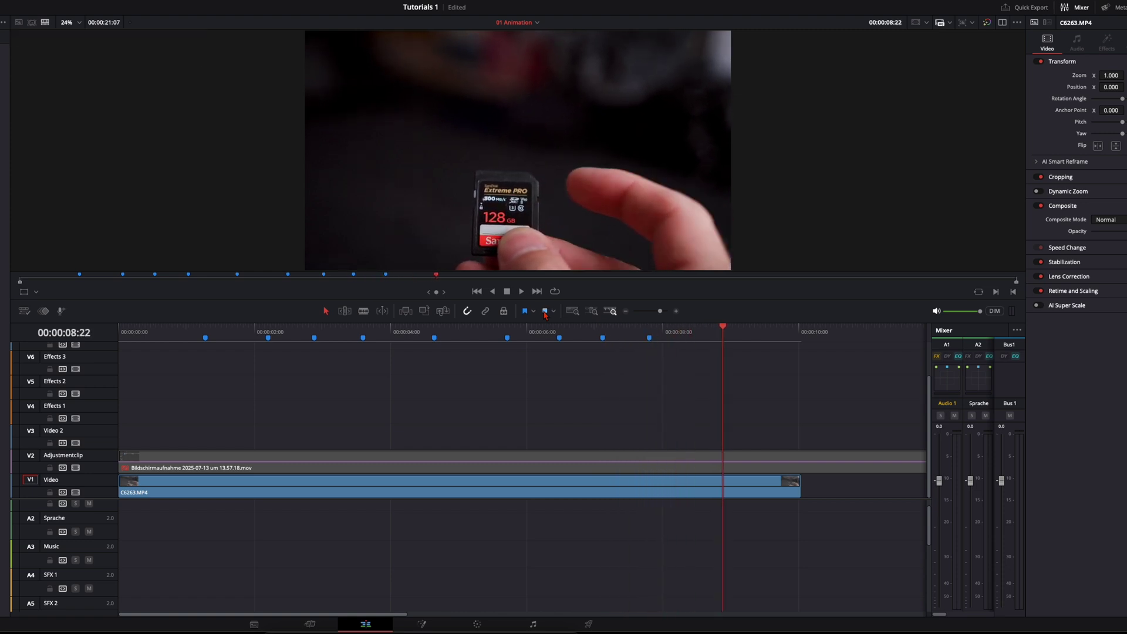
left_click(545, 313)
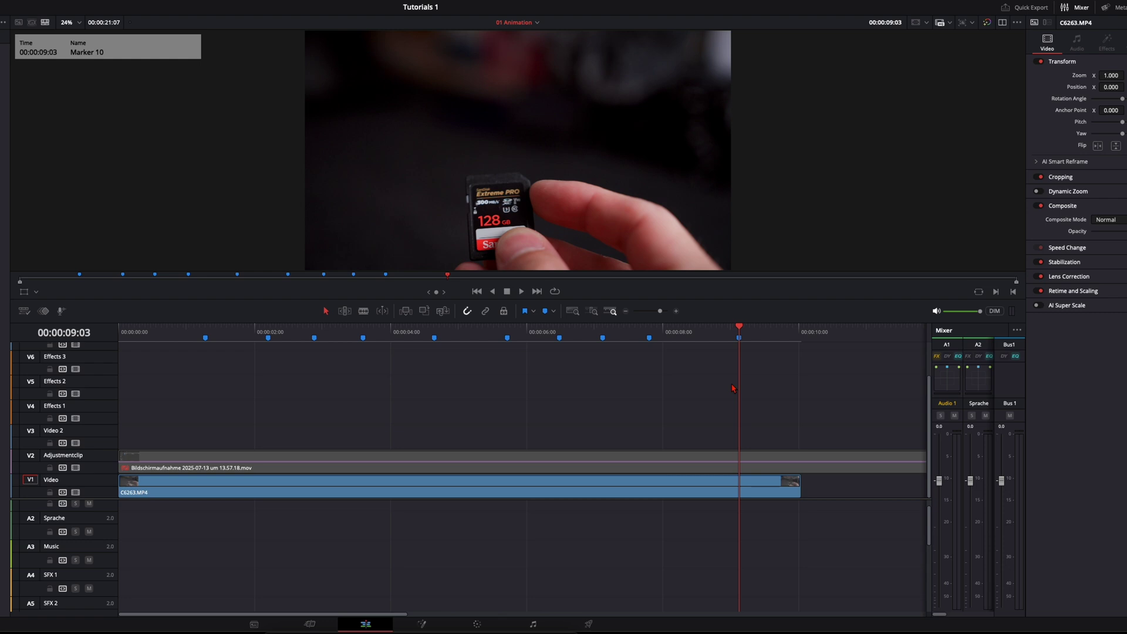
Step: Enable the screen recording clip again and move it on V2 to start where the hand footage ends, at 00:00:10:01
scroll(681, 400, "down", 5)
left_click(395, 468)
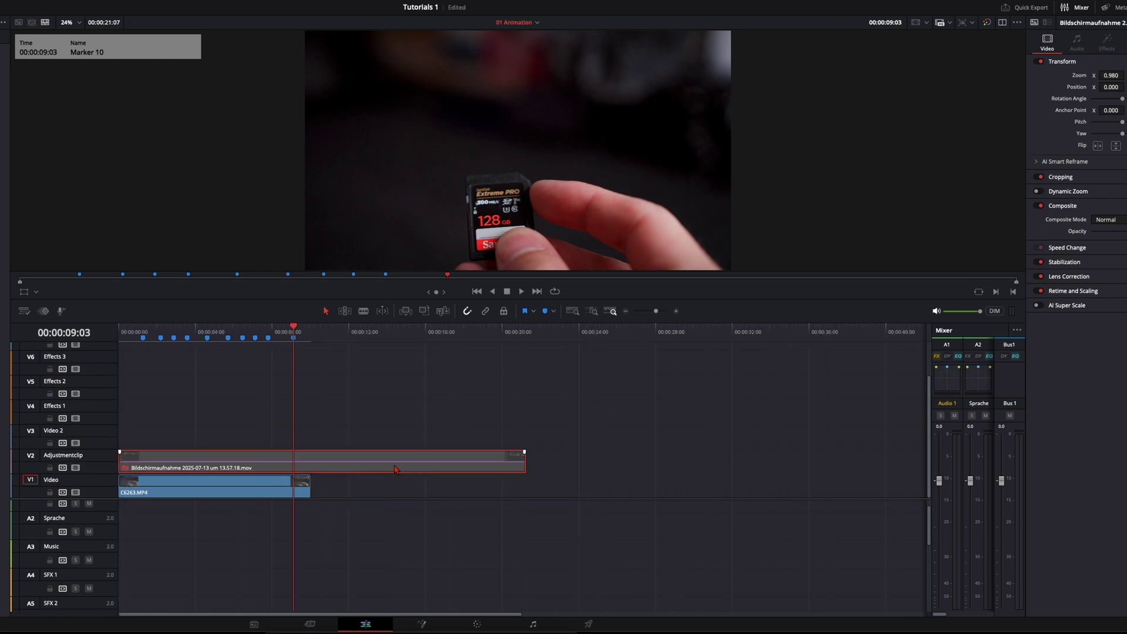
key("d")
left_click_drag(209, 470, 402, 469)
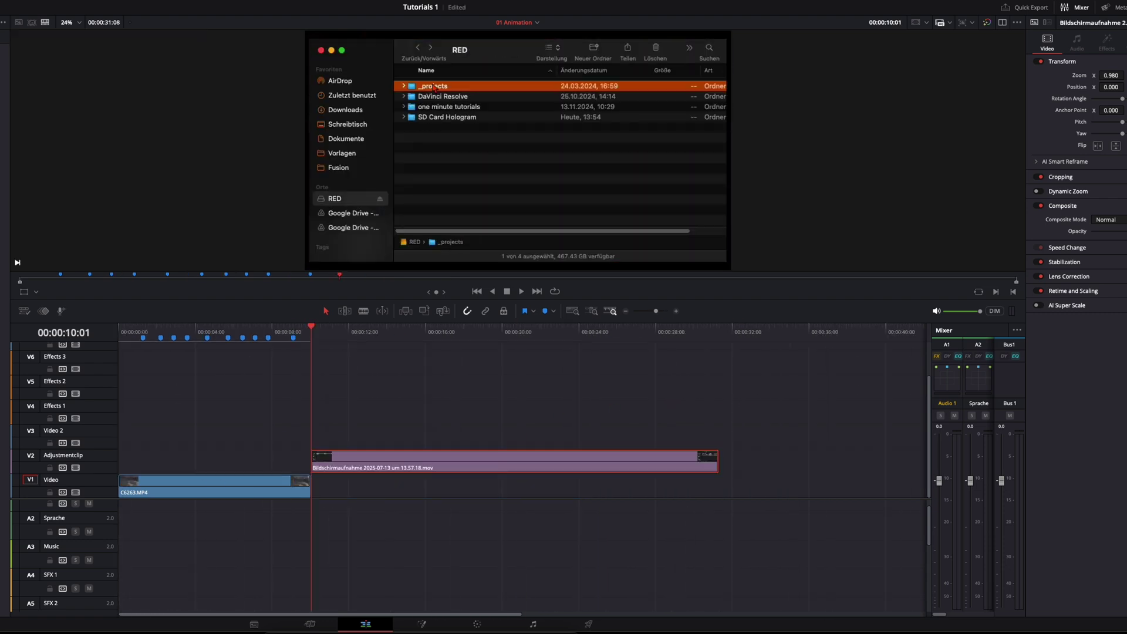
Step: Split the screen recording at each selection change and ripple-trim the surplus footage to leave short consecutive segments
scroll(372, 395, "up", 2)
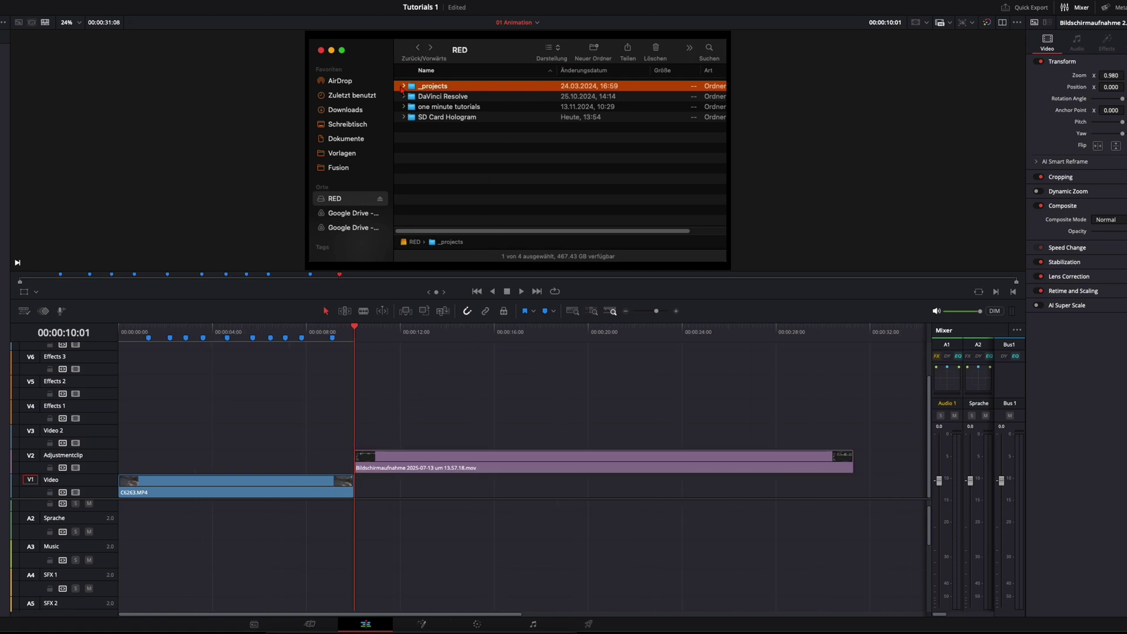
key("ctrl+b")
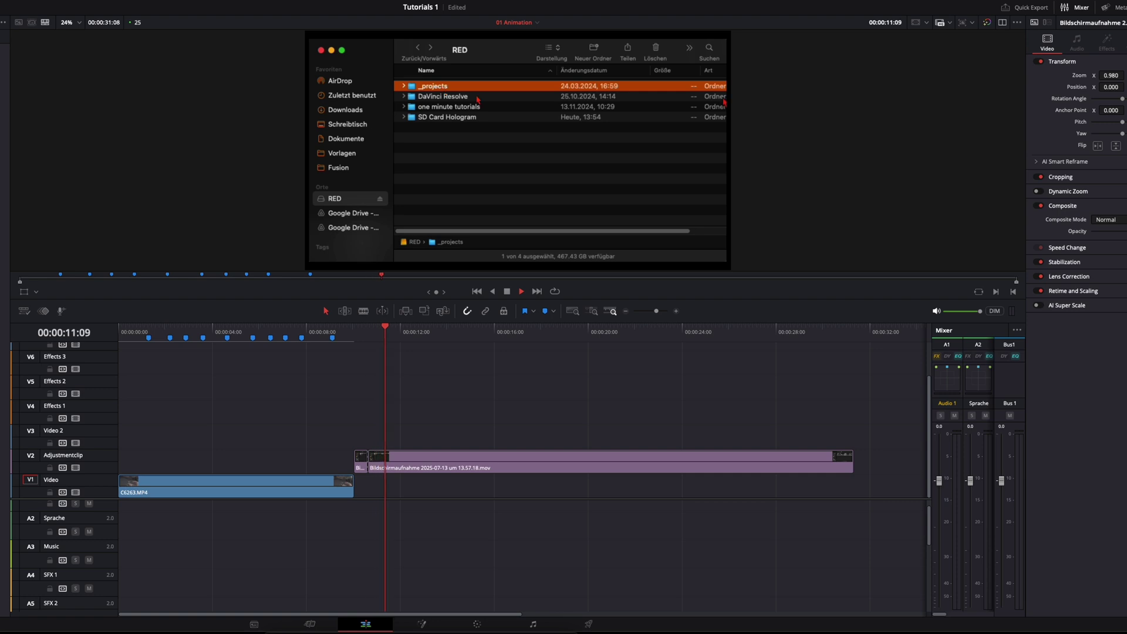
key("space")
key("ctrl+shift+[")
key("space")
key("ctrl+b")
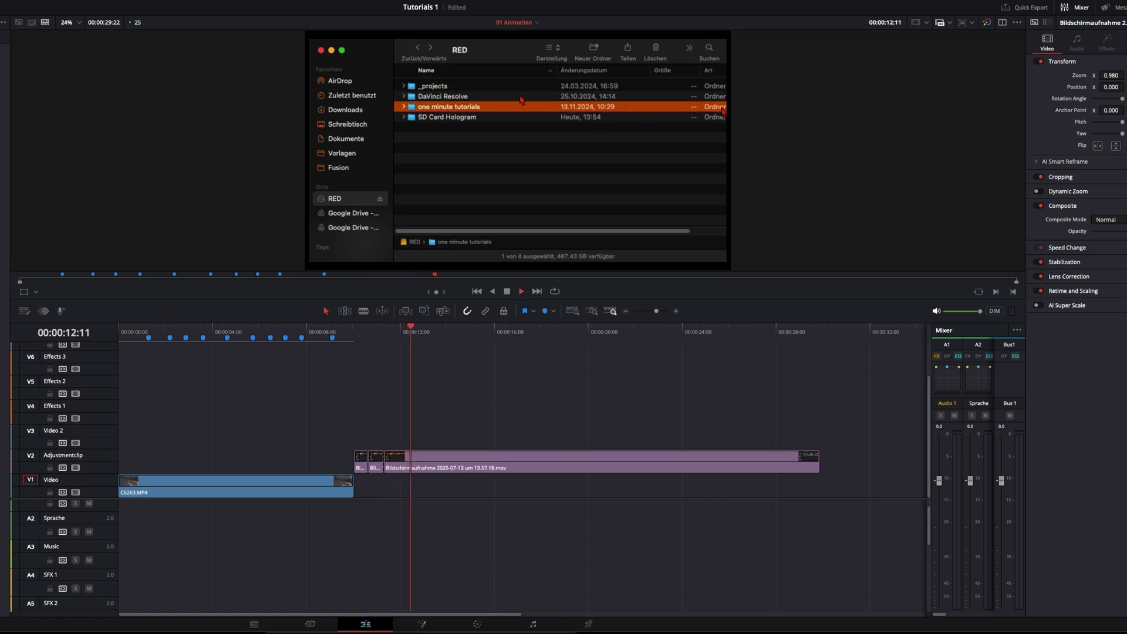
key("ctrl+shift+bracketleft")
key("ctrl+b")
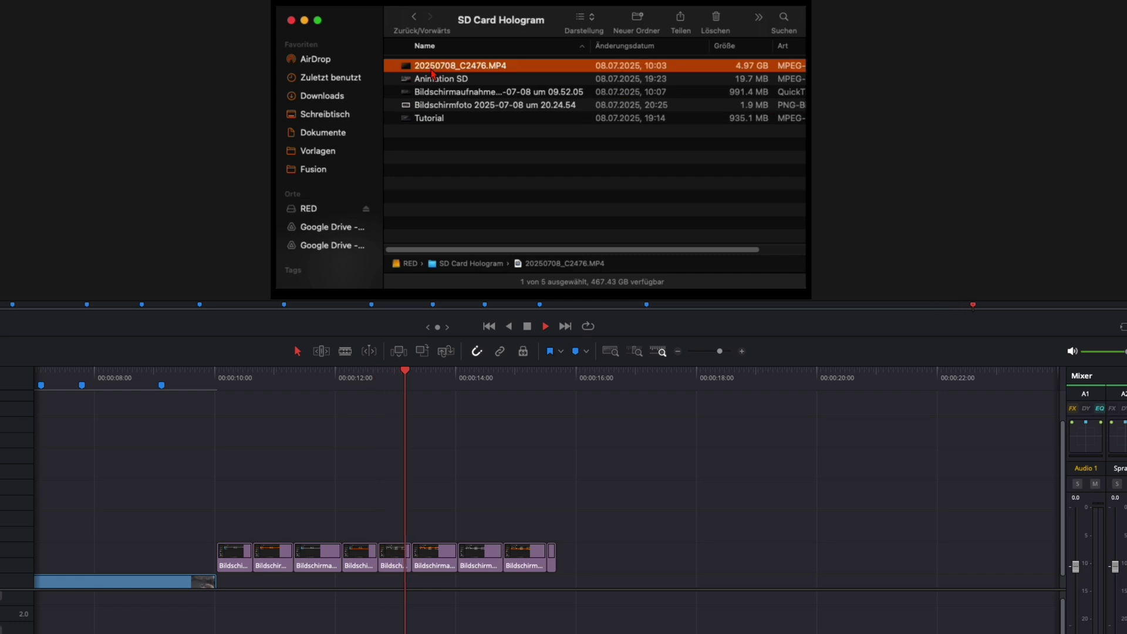
Step: Retime all the cut segments of the screen recording together
left_click_drag(194, 529, 573, 561)
left_click(218, 376)
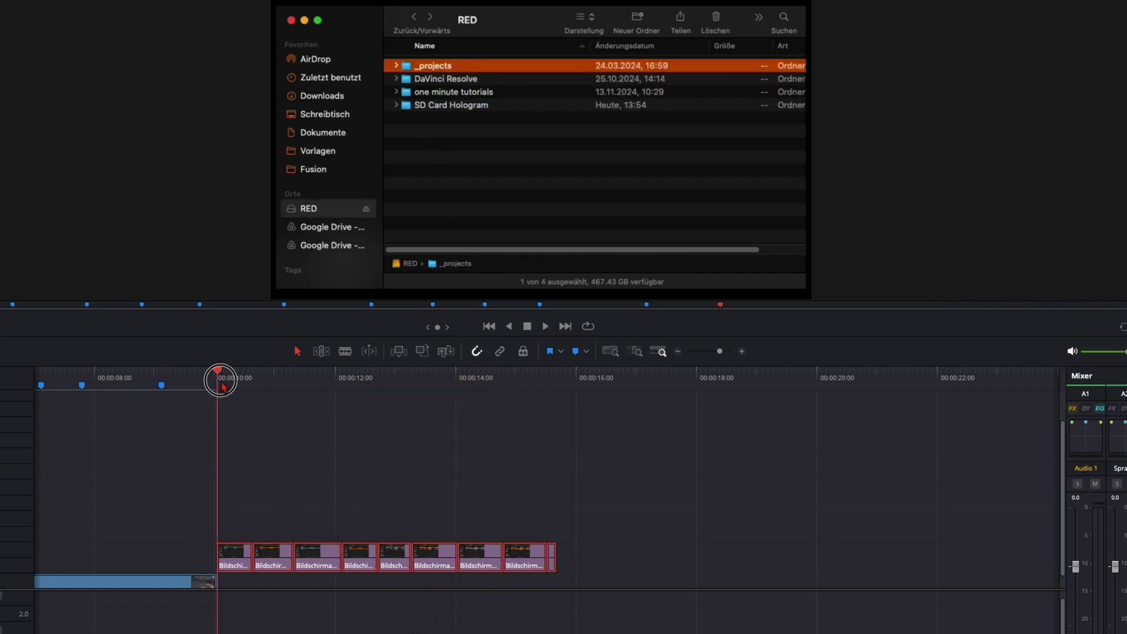
right_click(238, 567)
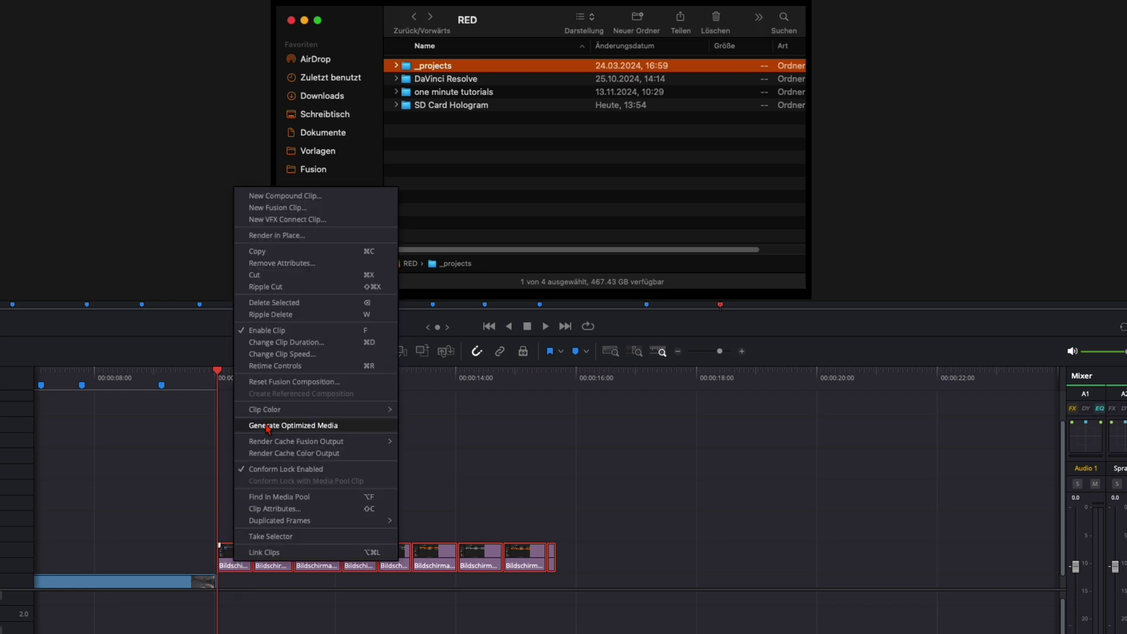
left_click(268, 365)
left_click(287, 428)
key("Return")
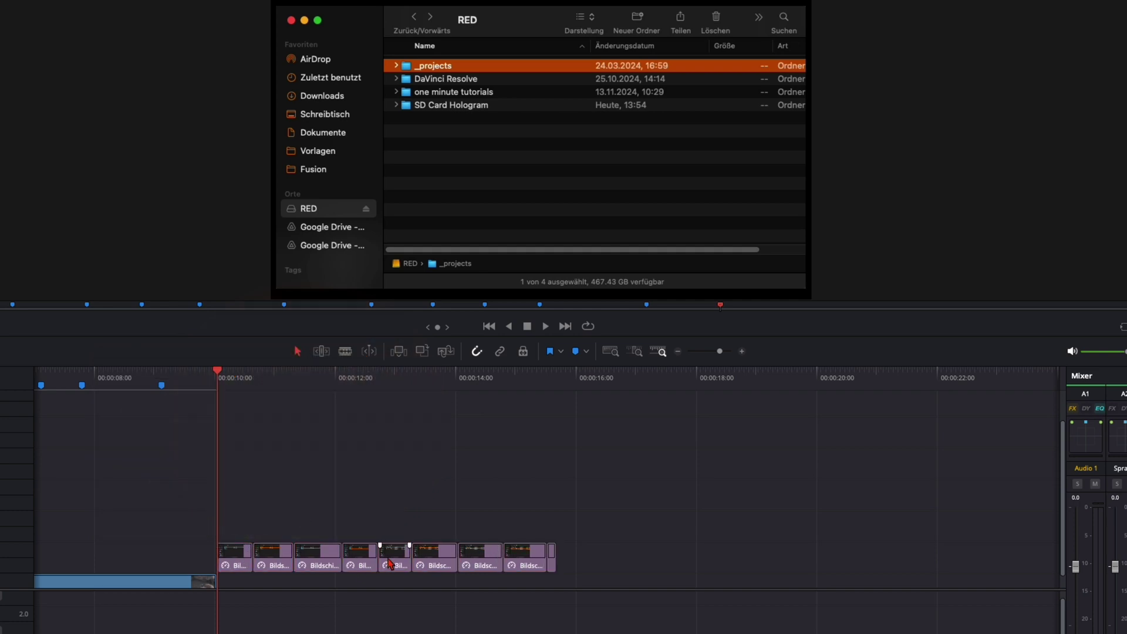
Step: Move all the screen recording segments above the hand footage so the first one starts at the first marker, 00:00:01:07
key("shift+z")
left_click_drag(530, 428, 908, 489)
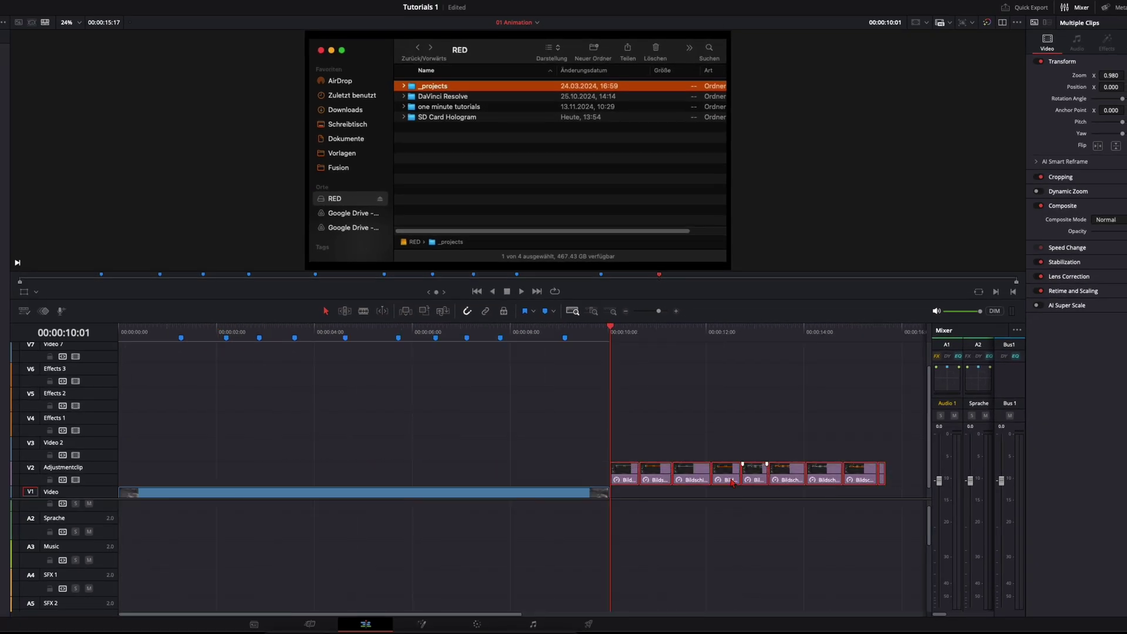
left_click_drag(632, 480, 219, 480)
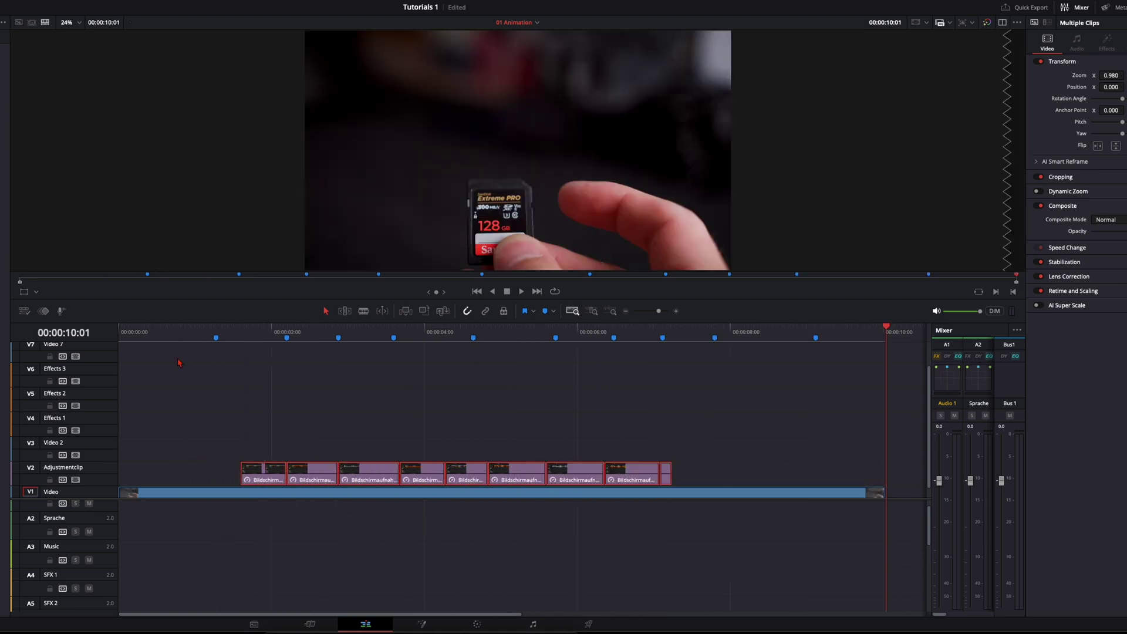
left_click(217, 332)
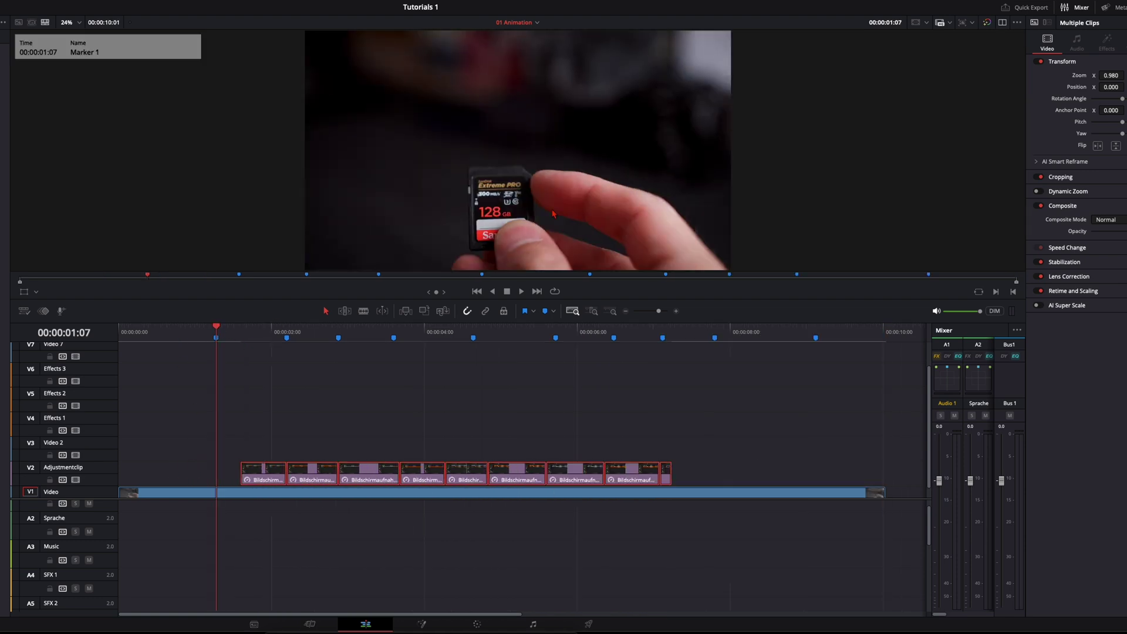
left_click_drag(270, 480, 242, 480)
left_click(250, 435)
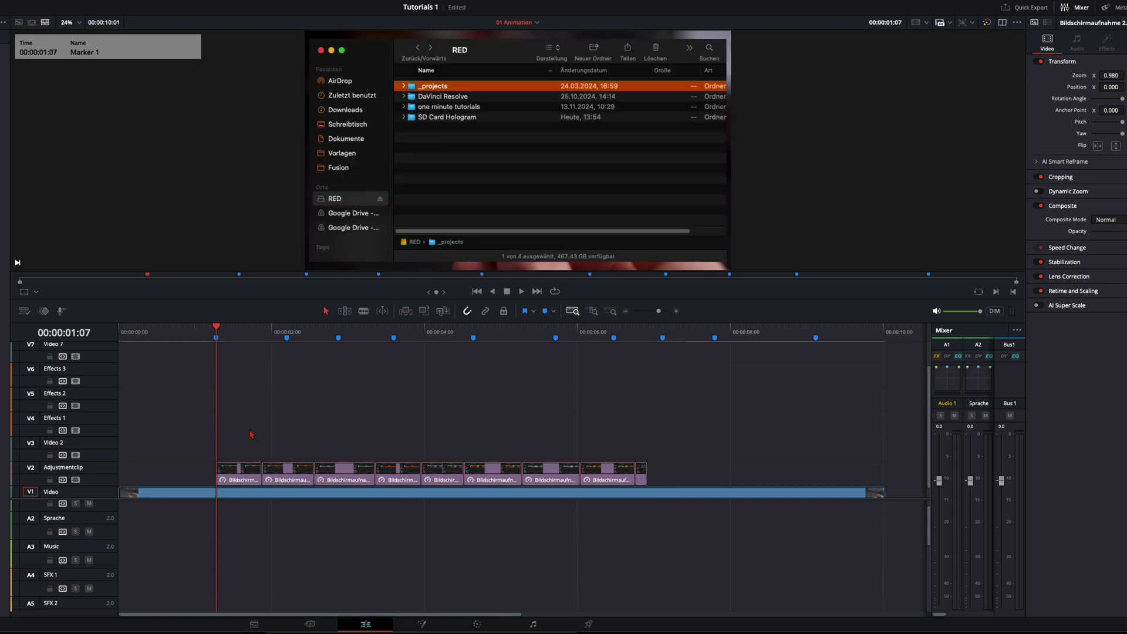
Step: Move each screen recording segment on V2 from the second one onward so it starts at its matching timeline marker
left_click(287, 337)
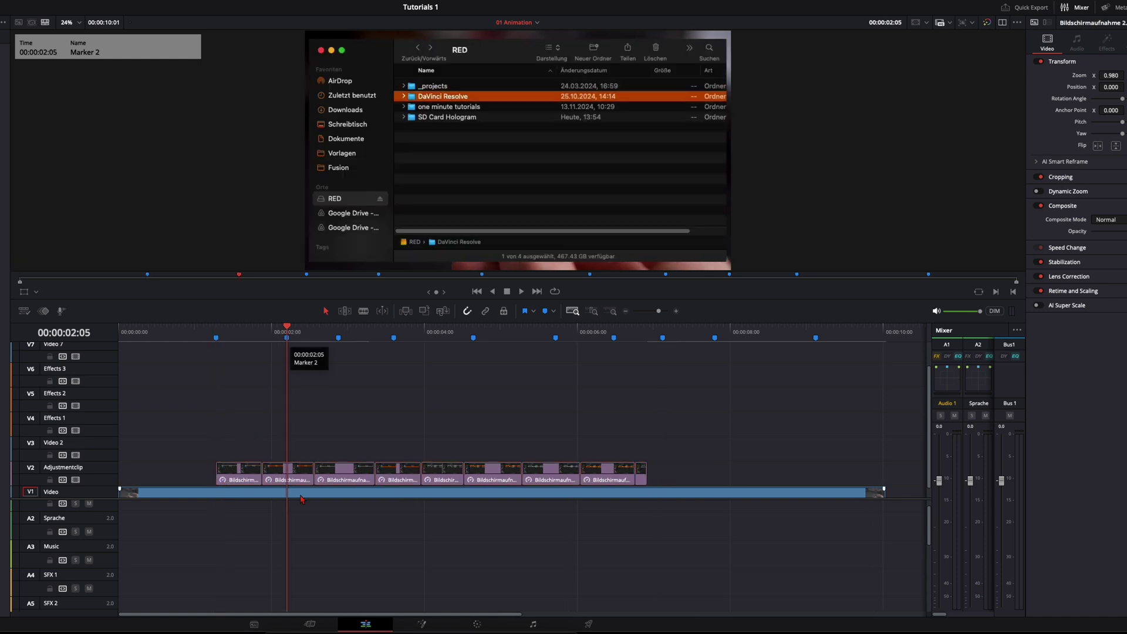
left_click_drag(304, 454, 676, 476)
mouse_move(290, 479)
left_mouse_down()
mouse_move(528, 476)
mouse_move(308, 479)
left_mouse_up()
left_click(522, 477)
left_click_drag(589, 475, 376, 473)
left_click_drag(641, 479, 422, 477)
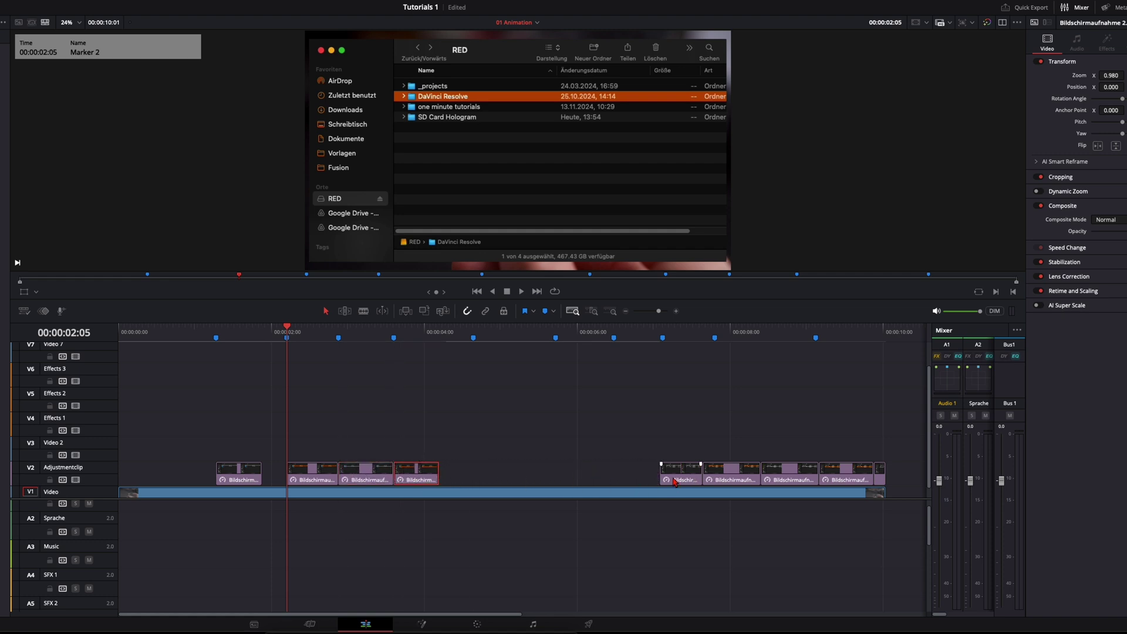
left_click_drag(674, 481, 487, 479)
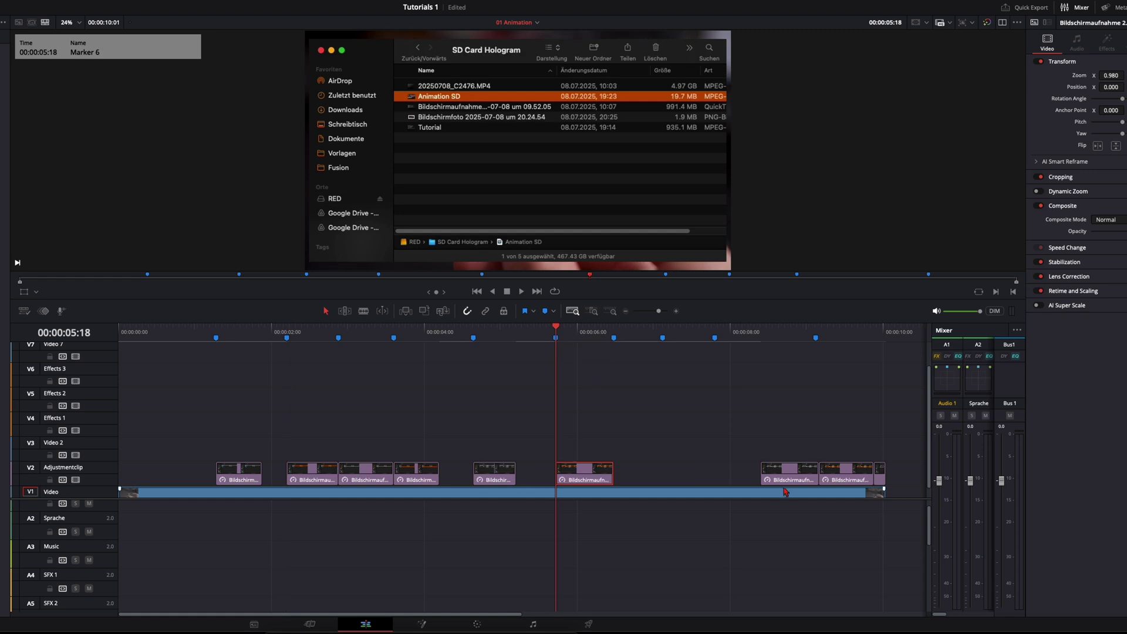
left_click_drag(788, 481, 639, 484)
left_click_drag(841, 482, 713, 477)
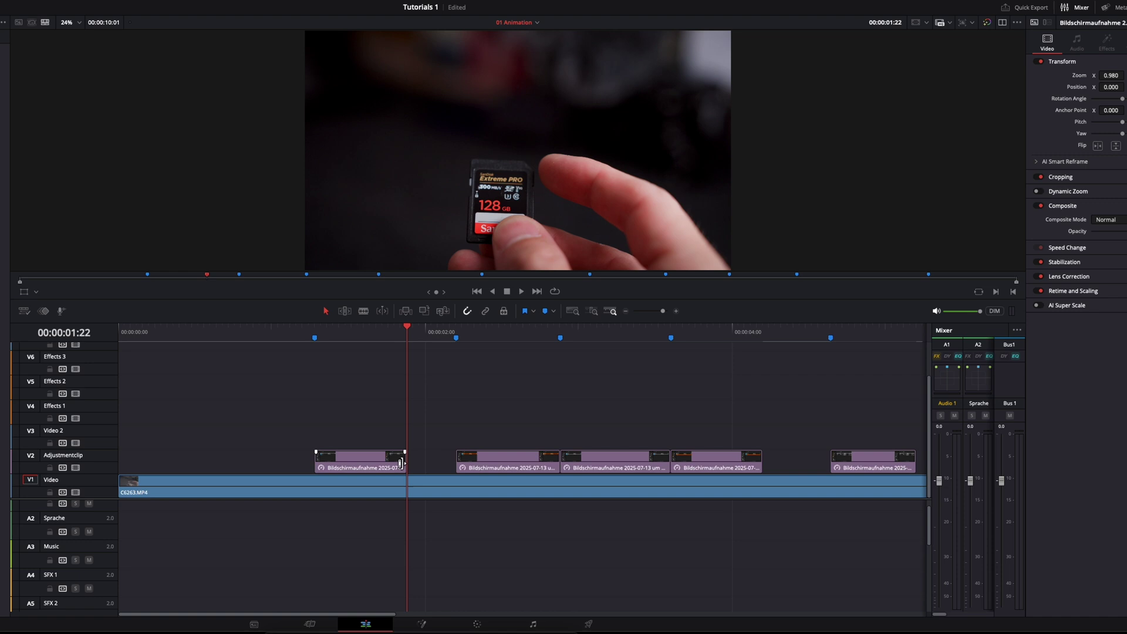
Step: Extend the screen recording segments' edges to fill the gaps and span the full length of the hand footage
left_click_drag(401, 464, 454, 462)
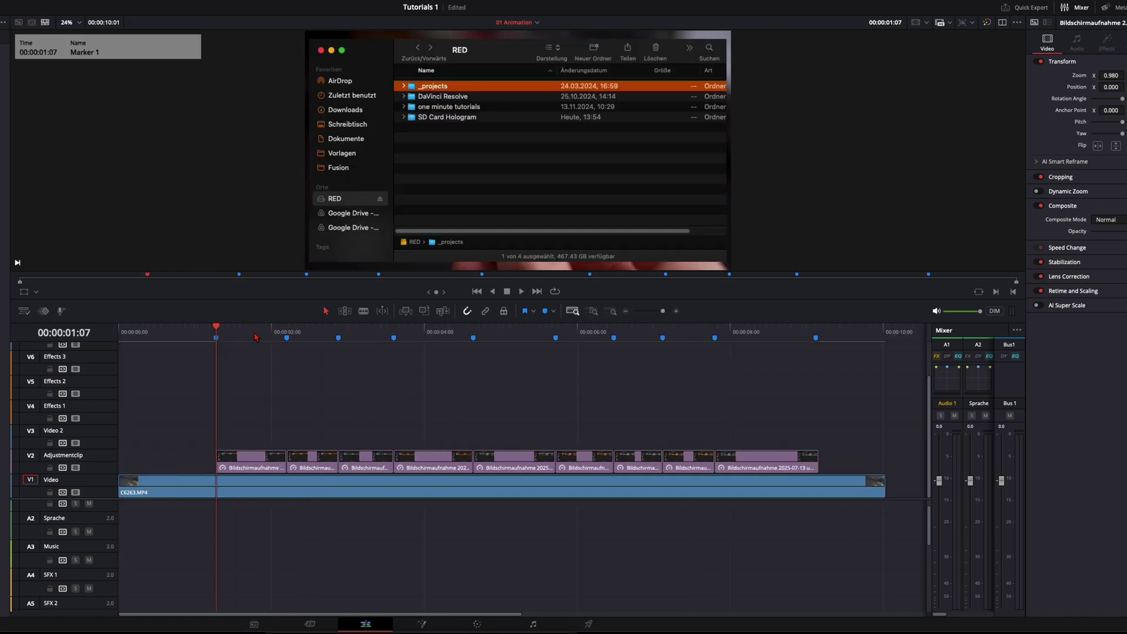
mouse_move(256, 336)
left_mouse_down()
mouse_move(269, 336)
mouse_move(256, 337)
left_mouse_up()
left_click_drag(221, 464, 112, 465)
left_click_drag(814, 462, 885, 462)
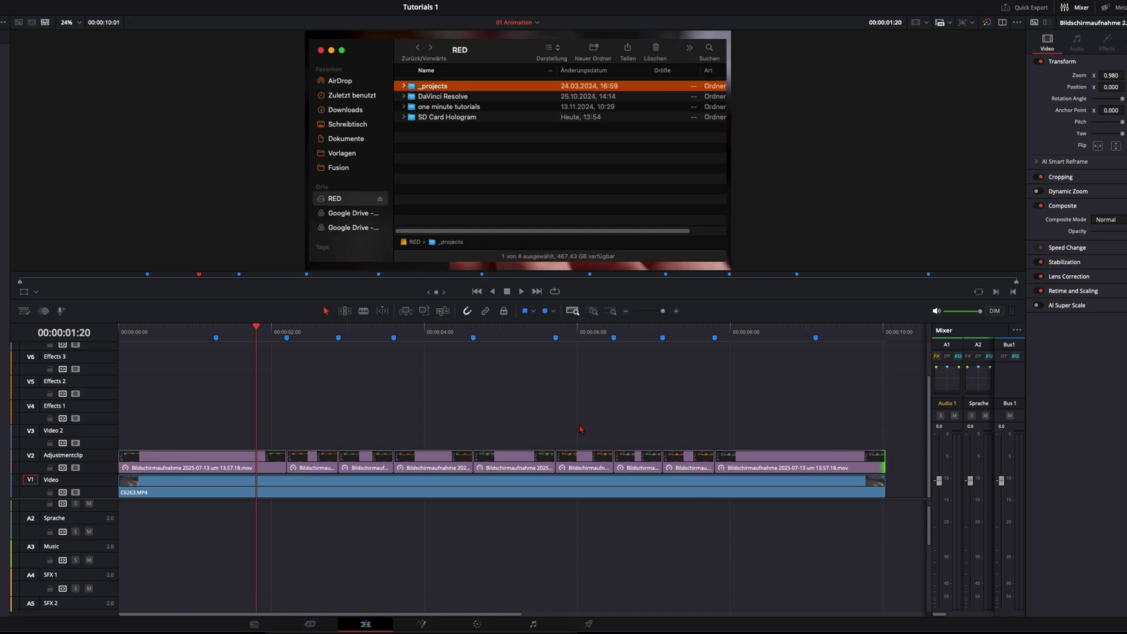
Step: Lower the opacity of all screen recording segments to 43.51 and play the timeline from the start to check the tap sync
left_click_drag(681, 393, 125, 468)
left_click_drag(1067, 231, 999, 234)
left_click(345, 403)
key("Home")
key("space")
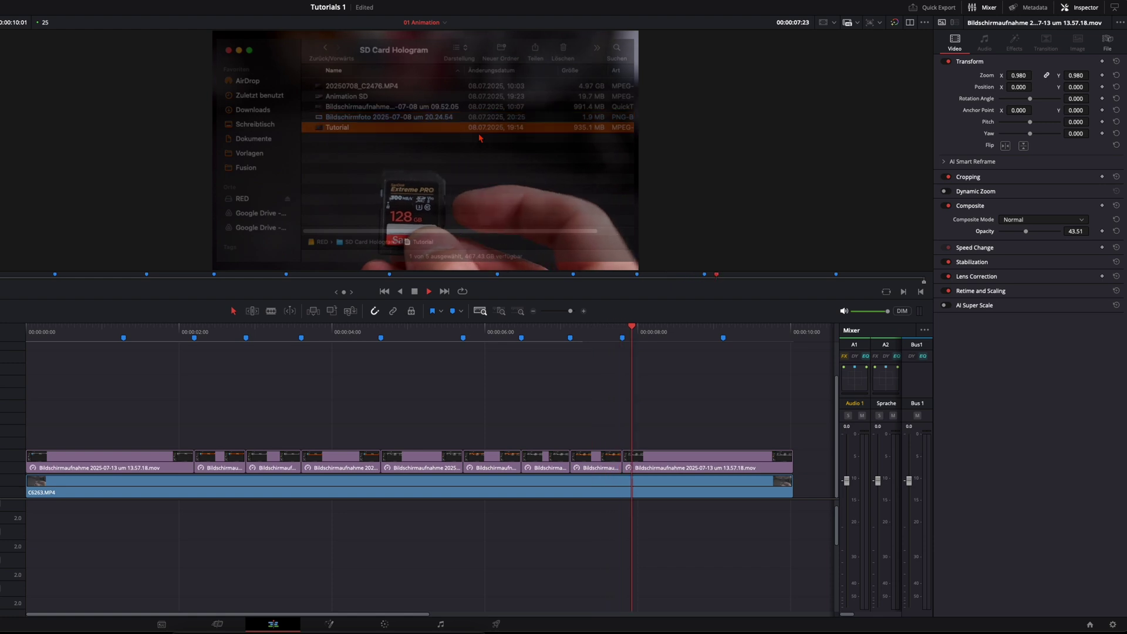
key("space")
Step: Restore all screen recording segments to 100 opacity and combine them into one compound clip
left_click_drag(681, 432, 144, 473)
left_click_drag(1026, 233, 1063, 232)
right_click(708, 468)
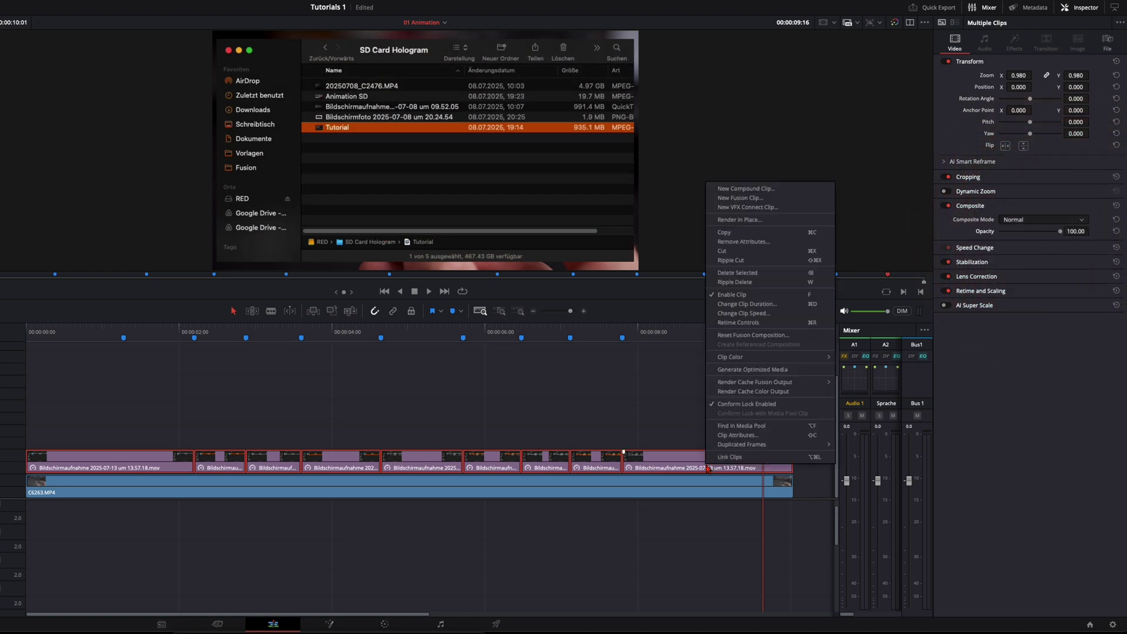
left_click(769, 189)
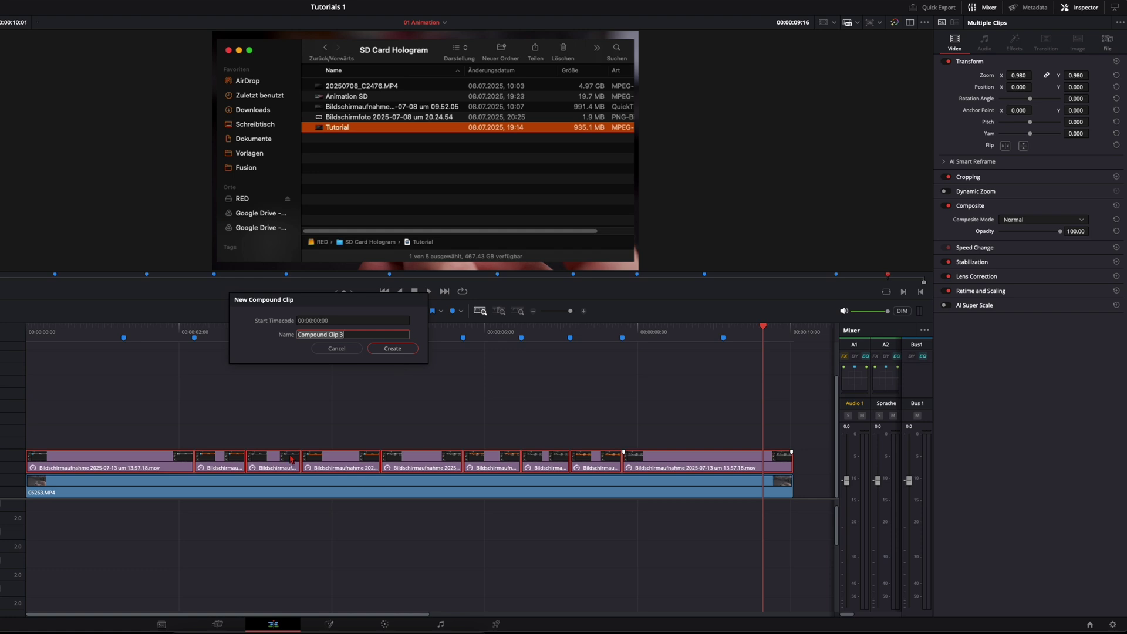
left_click(392, 349)
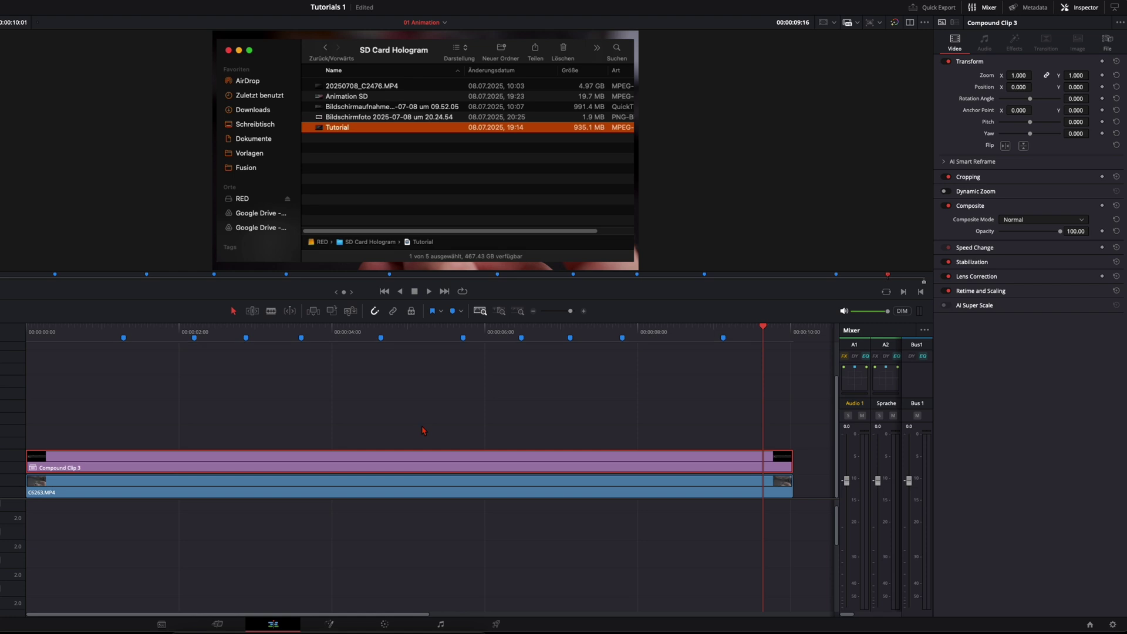
Step: Turn the compound clip and the hand footage below it into a single new Fusion clip
left_click(129, 429)
key("Home")
left_click_drag(132, 451, 150, 496)
right_click(189, 499)
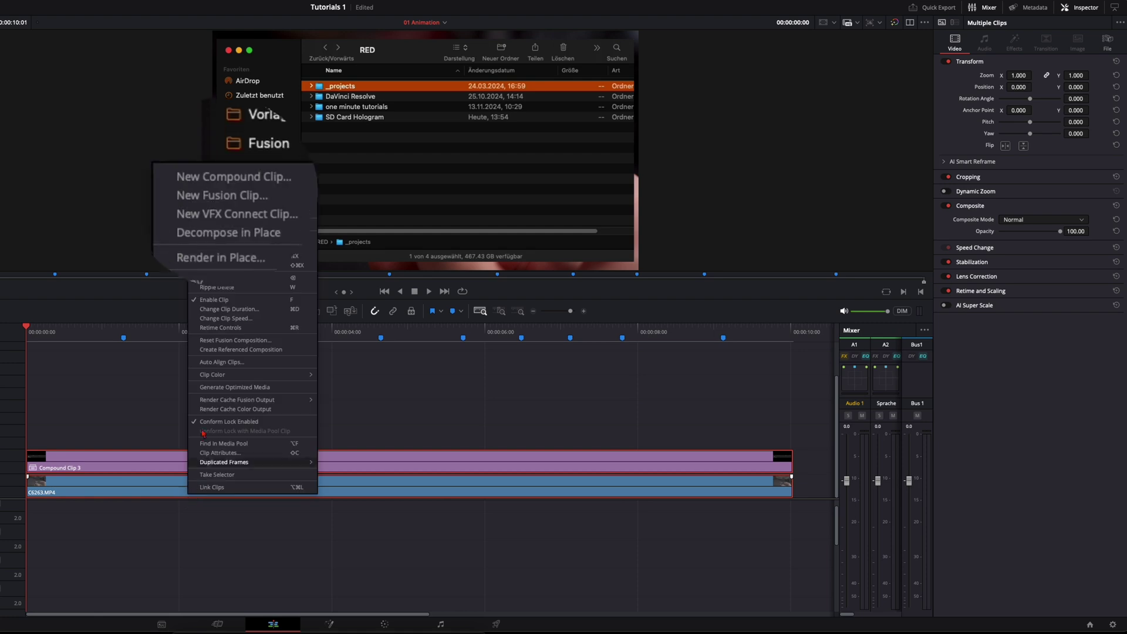
left_click(242, 197)
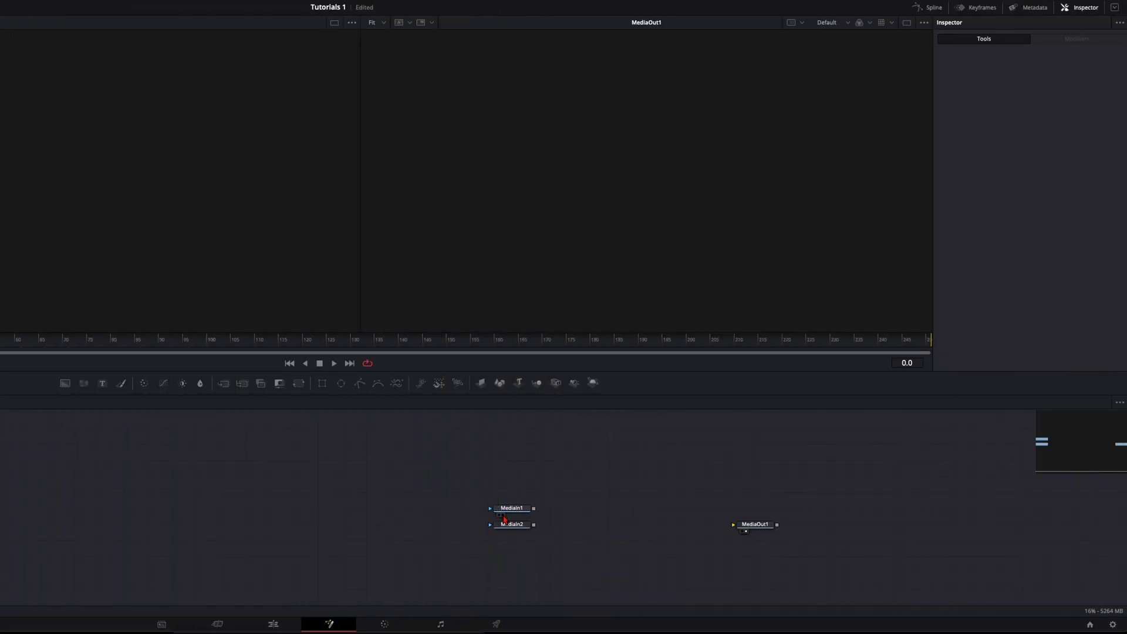
Step: Spread the MediaIn nodes apart and connect MediaIn1 to MediaOut1
left_click(502, 524)
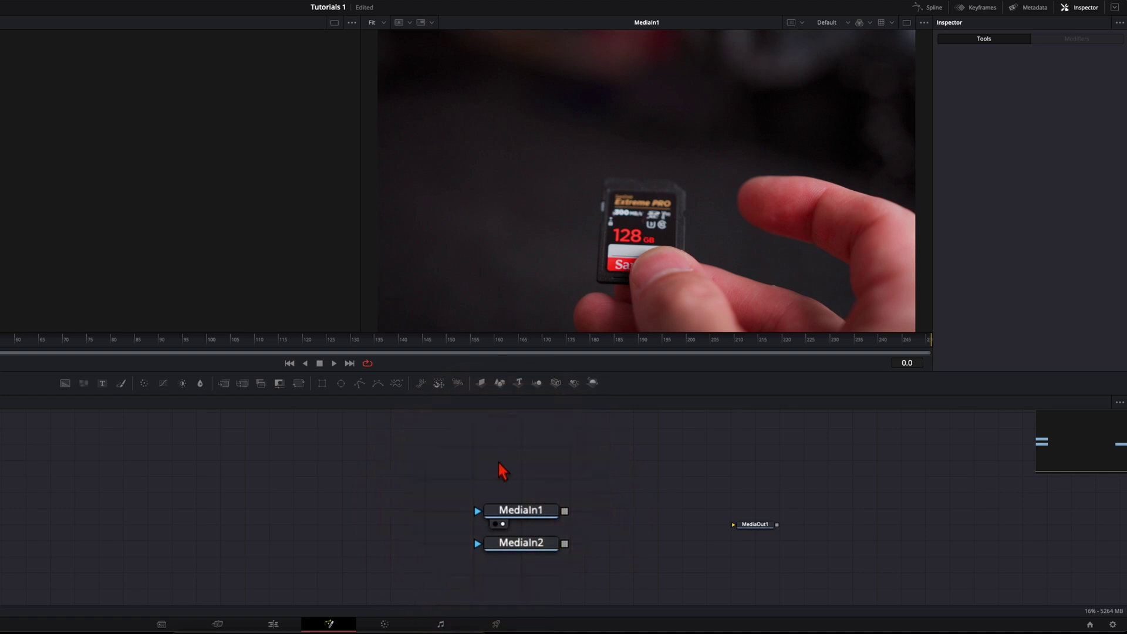
left_click_drag(511, 512, 414, 523)
left_click_drag(512, 529, 488, 464)
left_click_drag(437, 525, 734, 525)
Step: Rename MediaIn1 as sd and MediaIn2 as folder, and display MediaOut1 in the viewer
right_click(422, 527)
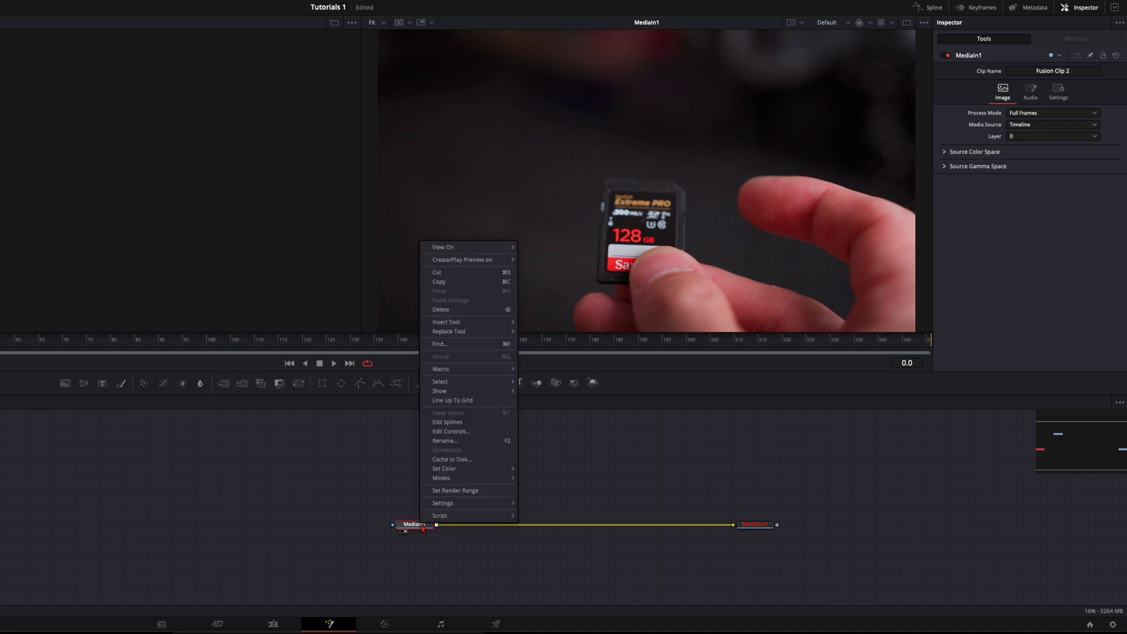
left_click(445, 441)
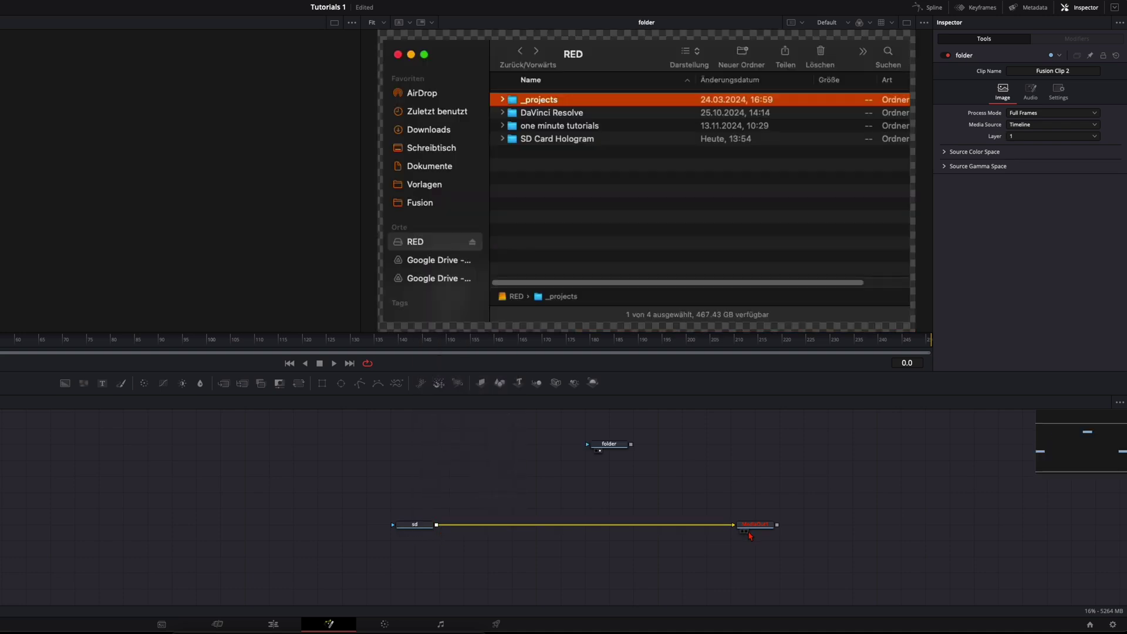
left_click(745, 532)
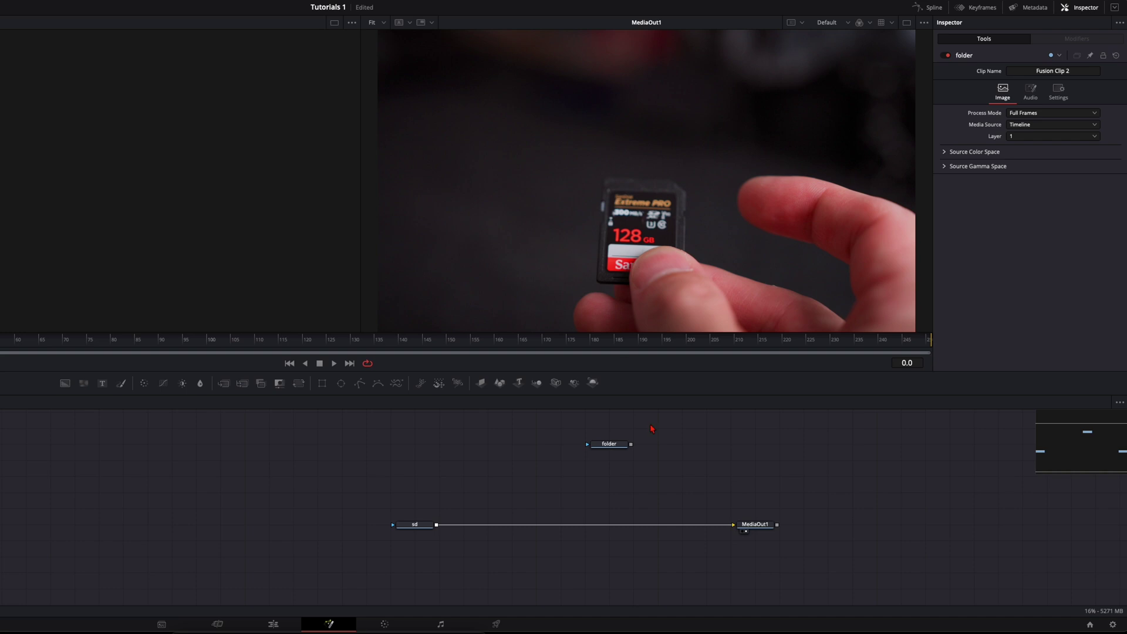
left_click_drag(654, 422, 570, 432)
Step: Add a Tracker node between the sd node and MediaOut1
left_click(415, 529)
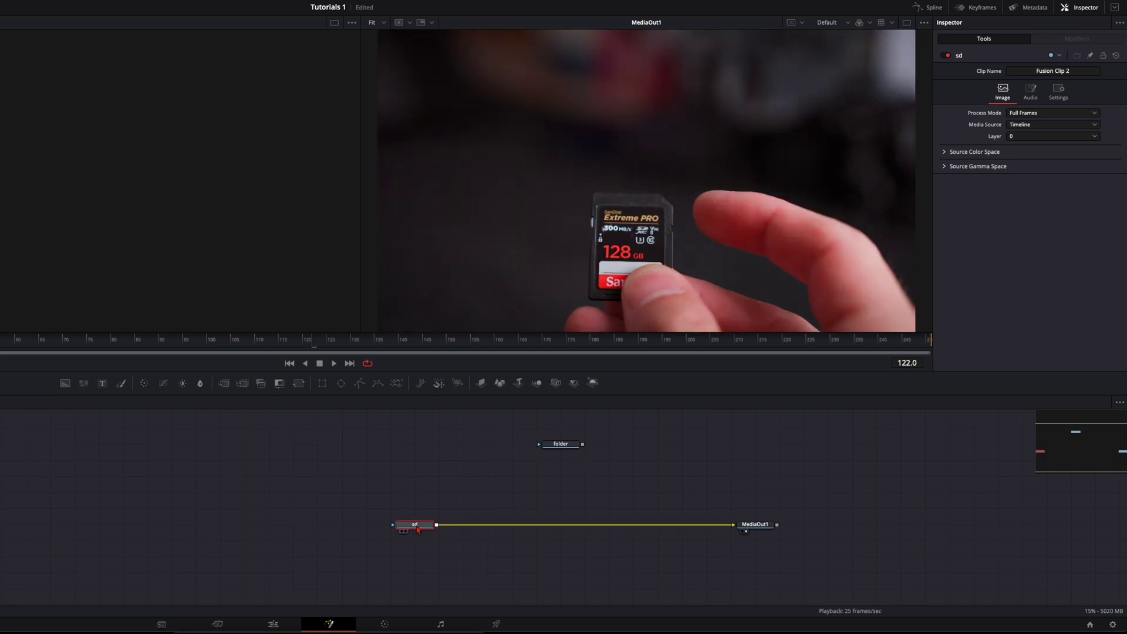
key("shift+space")
type("tra")
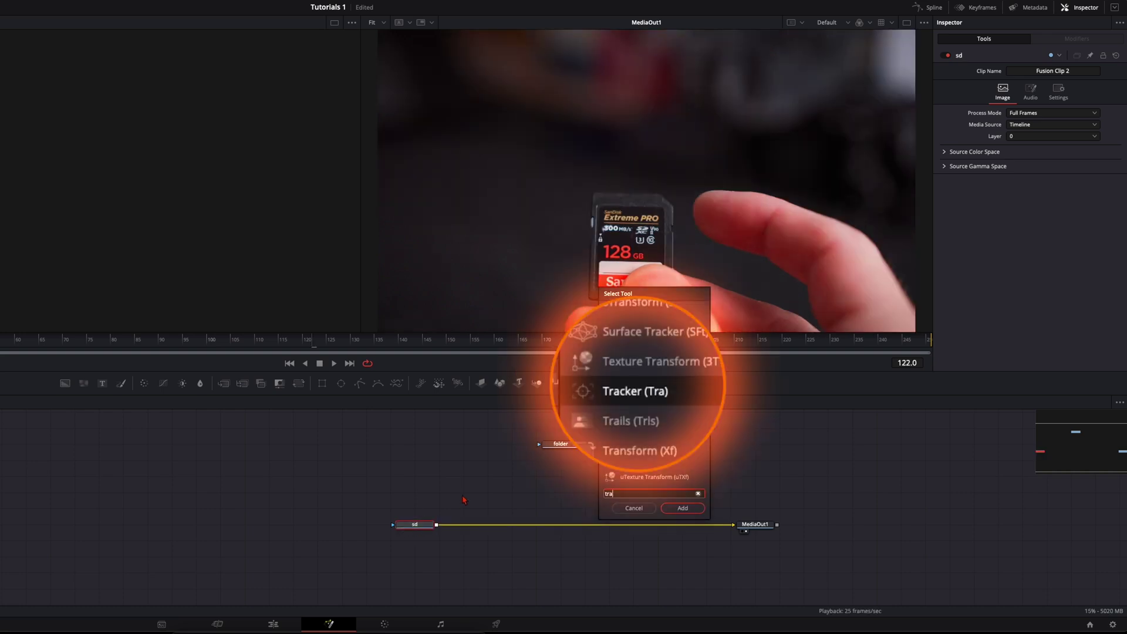
key("Return")
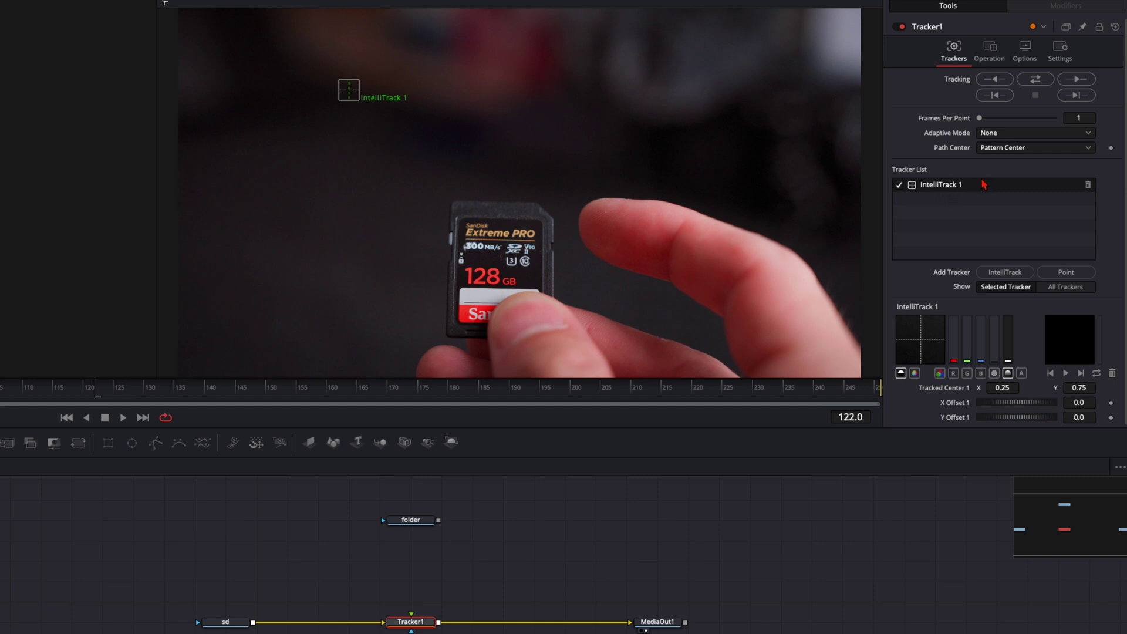
Step: Set the tracker's adaptive mode to Best match, place its point on the card's 128 lettering, and track in both directions
left_click(1010, 132)
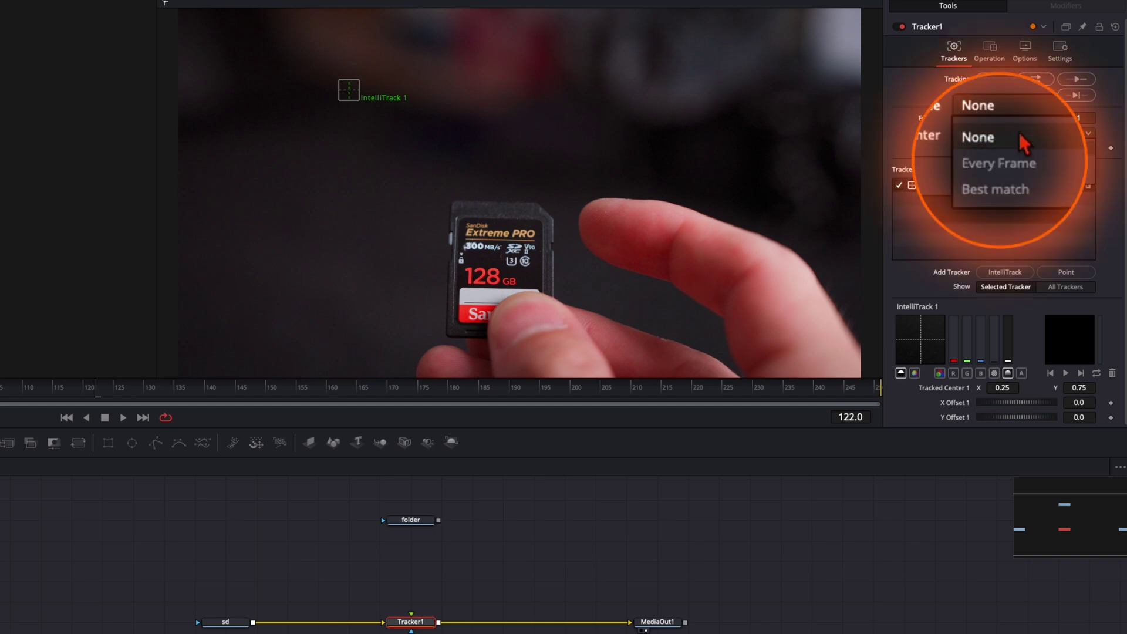
left_click(1010, 176)
left_click_drag(349, 89, 480, 288)
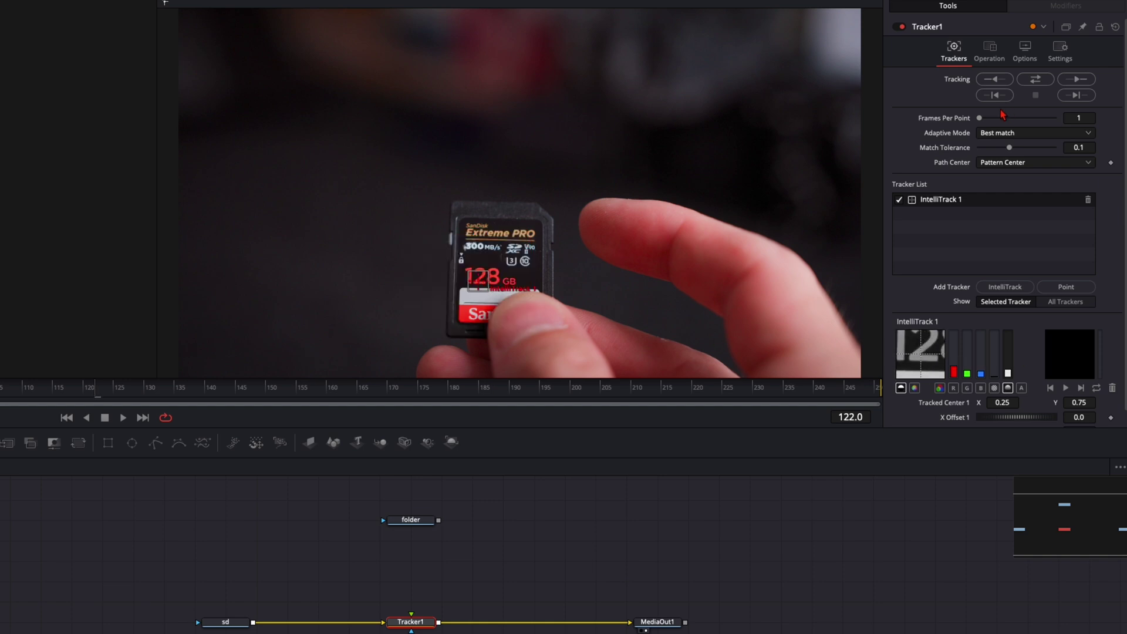
left_click(1036, 82)
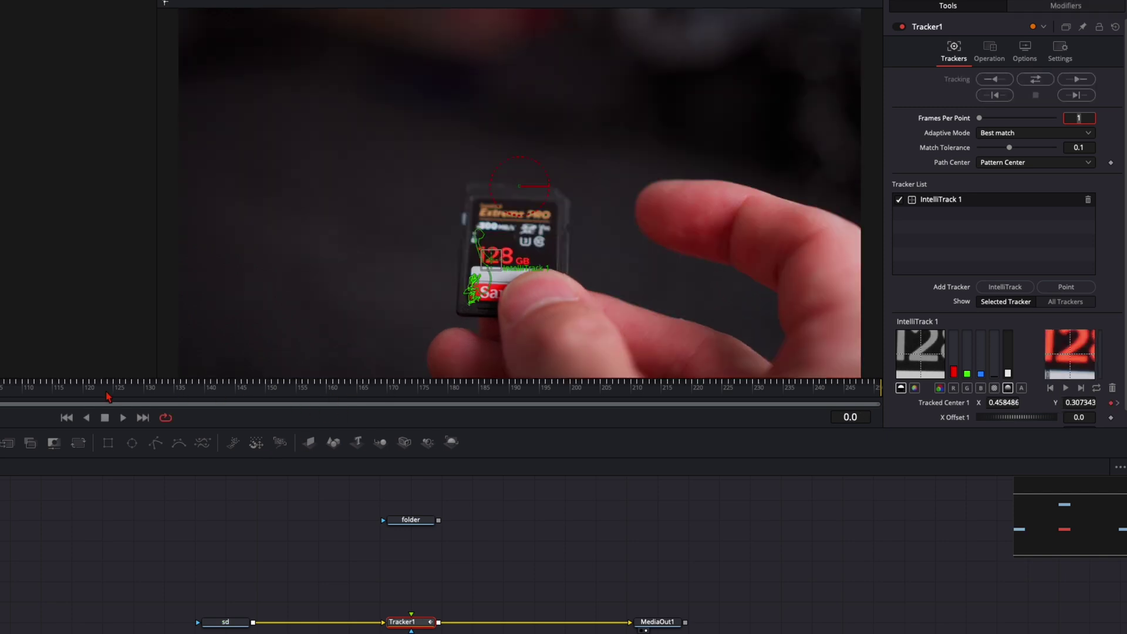
Step: Reposition the track point at frame 224 to about X 0.418, Y 0.187 and check the track through frame 228
left_click_drag(108, 398, 704, 394)
scroll(477, 308, "up", 6)
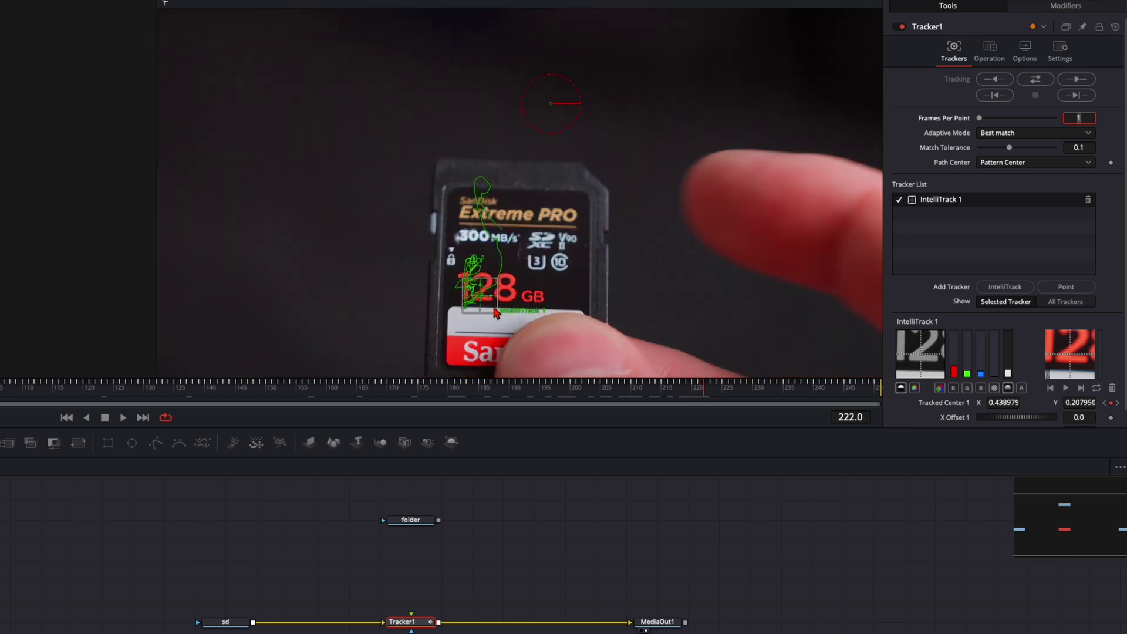
left_click_drag(709, 395, 719, 386)
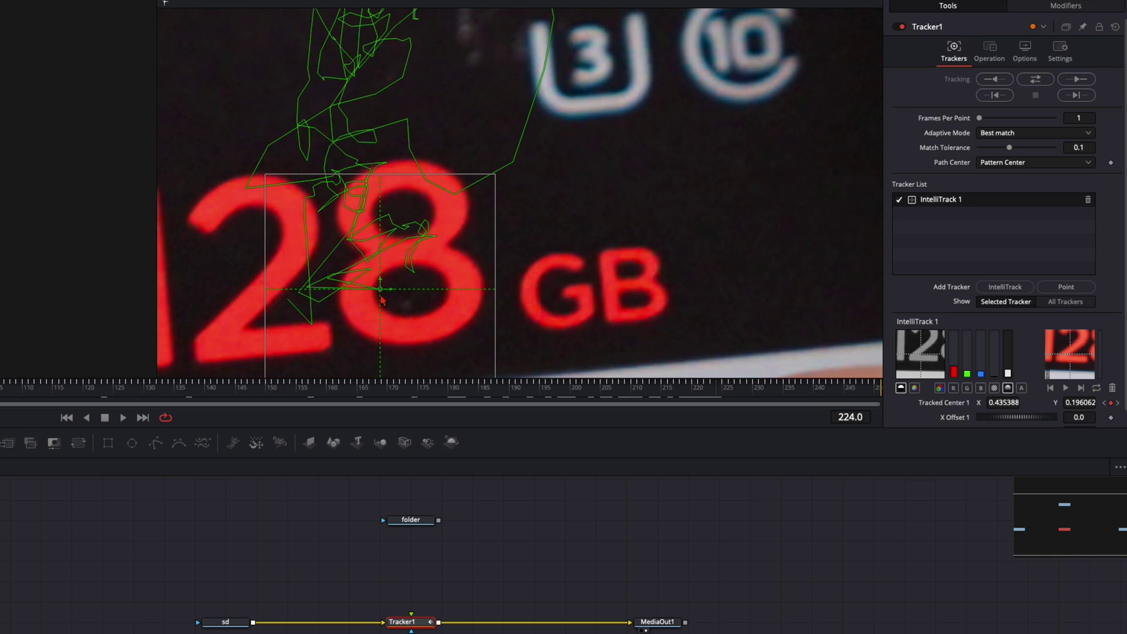
scroll(382, 288, "up", 8)
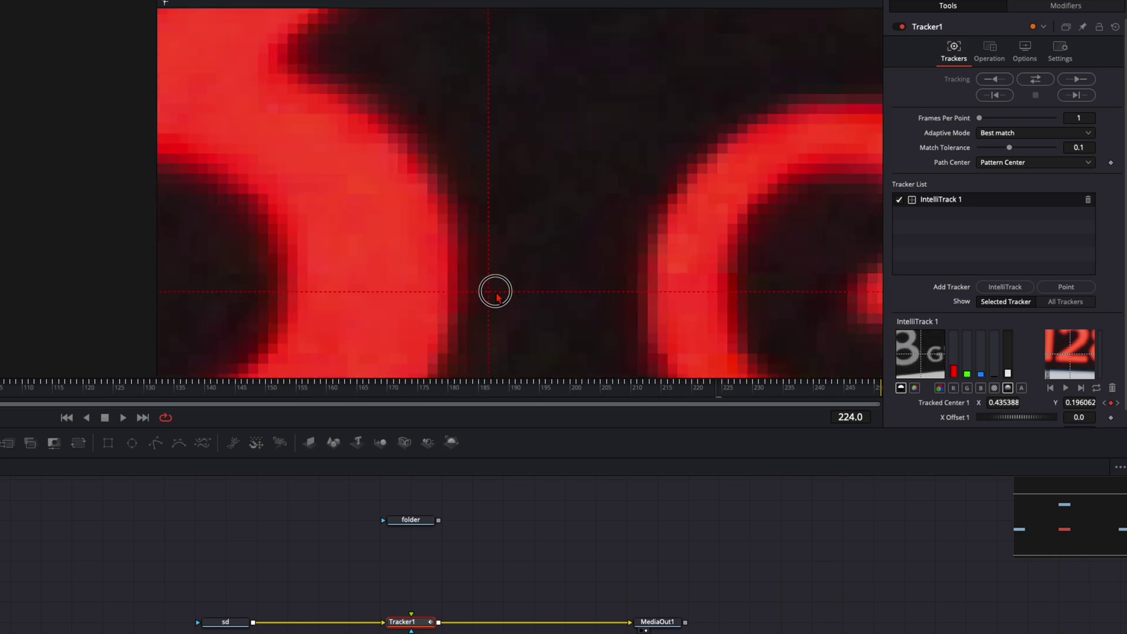
left_click_drag(496, 293, 496, 294)
left_click_drag(377, 293, 250, 326)
left_click(498, 589)
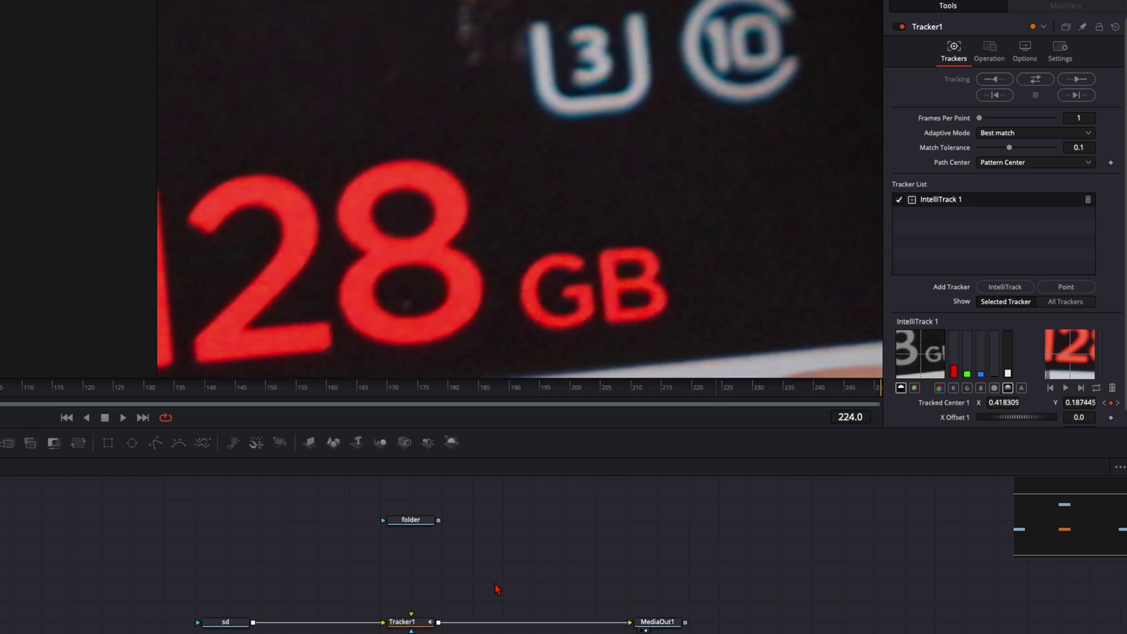
left_click(424, 624)
key("Right")
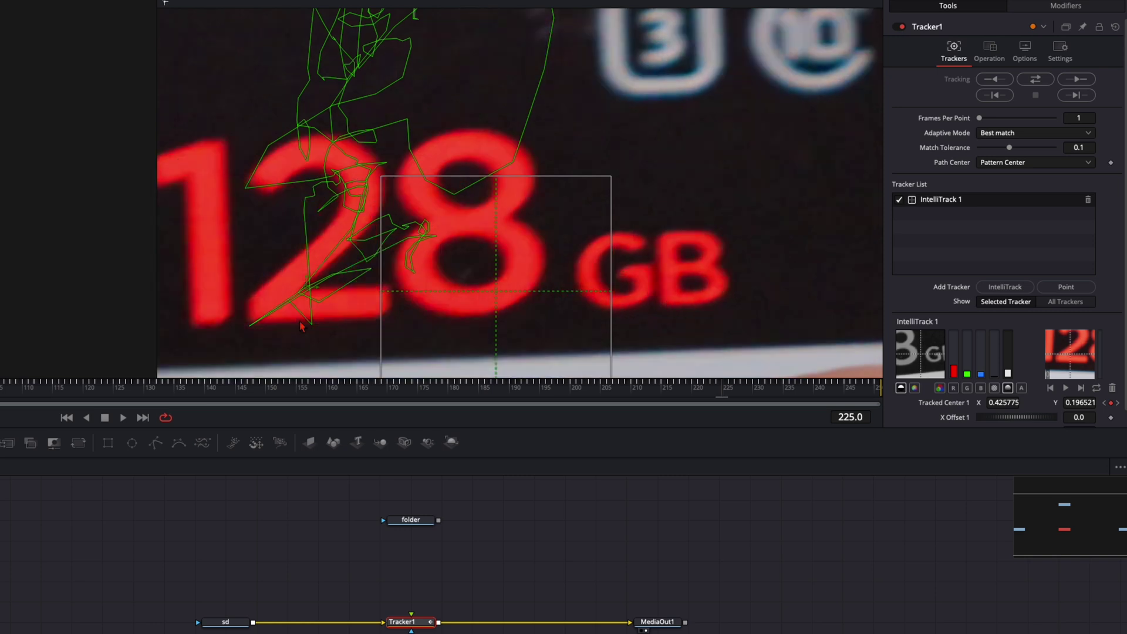
key("Right")
key("Right")
key("Right")
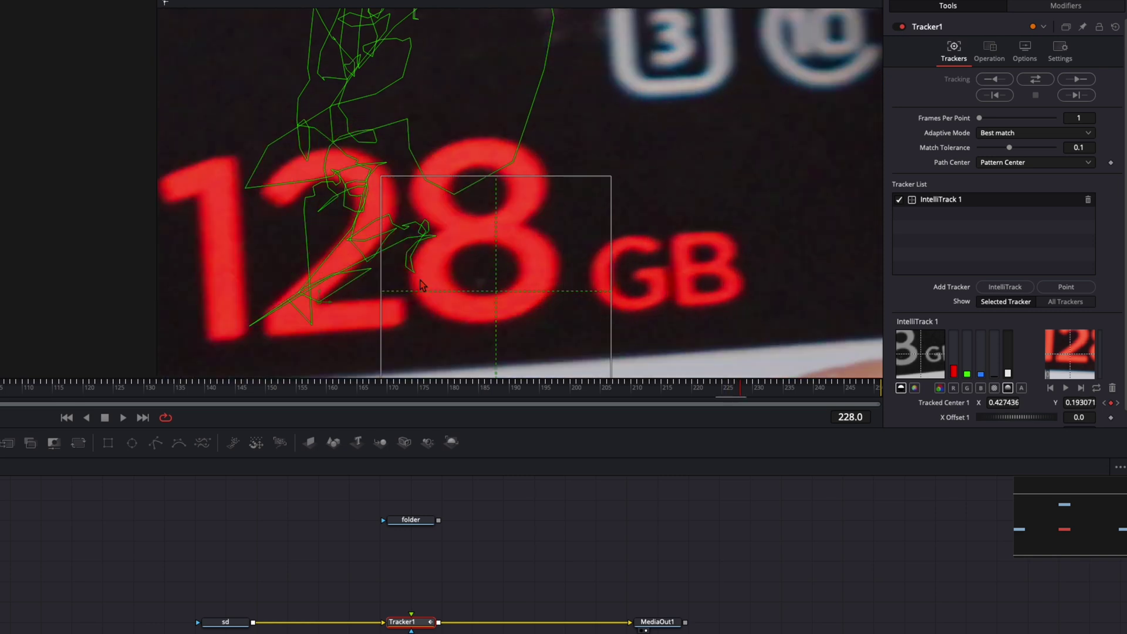
Step: Set Tracker1's operation to Match Move
scroll(422, 288, "down", 2)
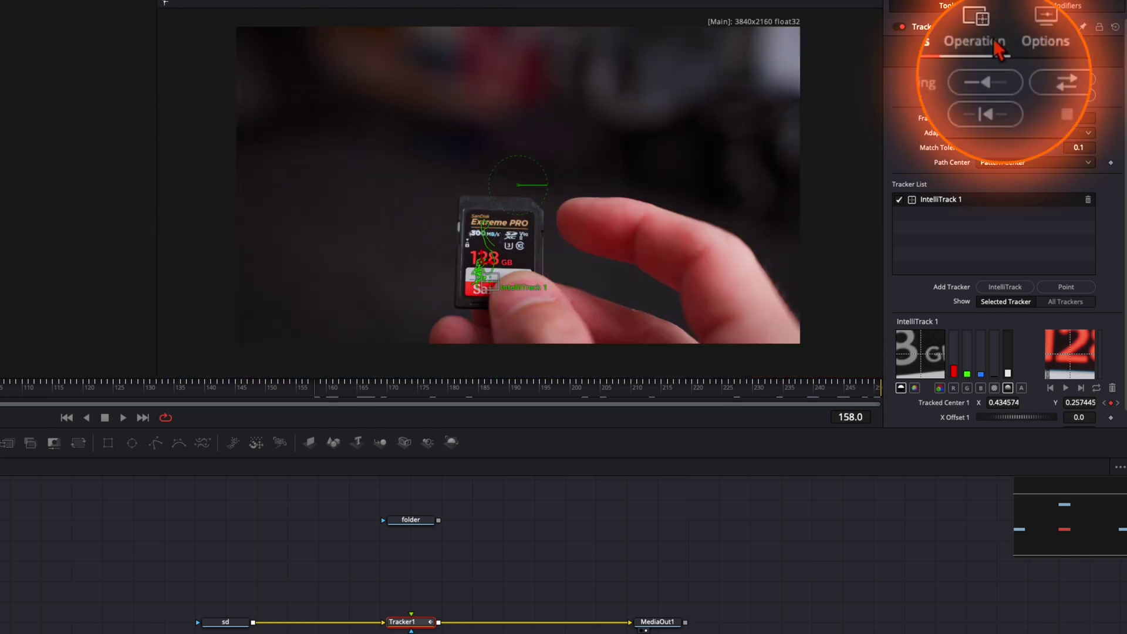
left_click(989, 51)
left_click(995, 86)
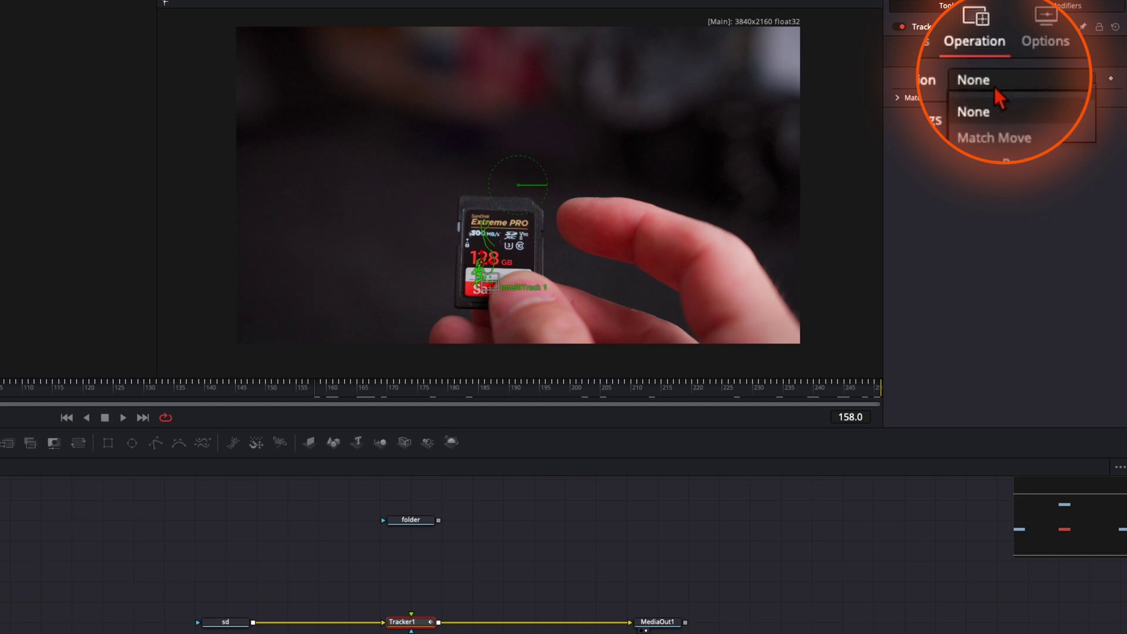
left_click(1013, 137)
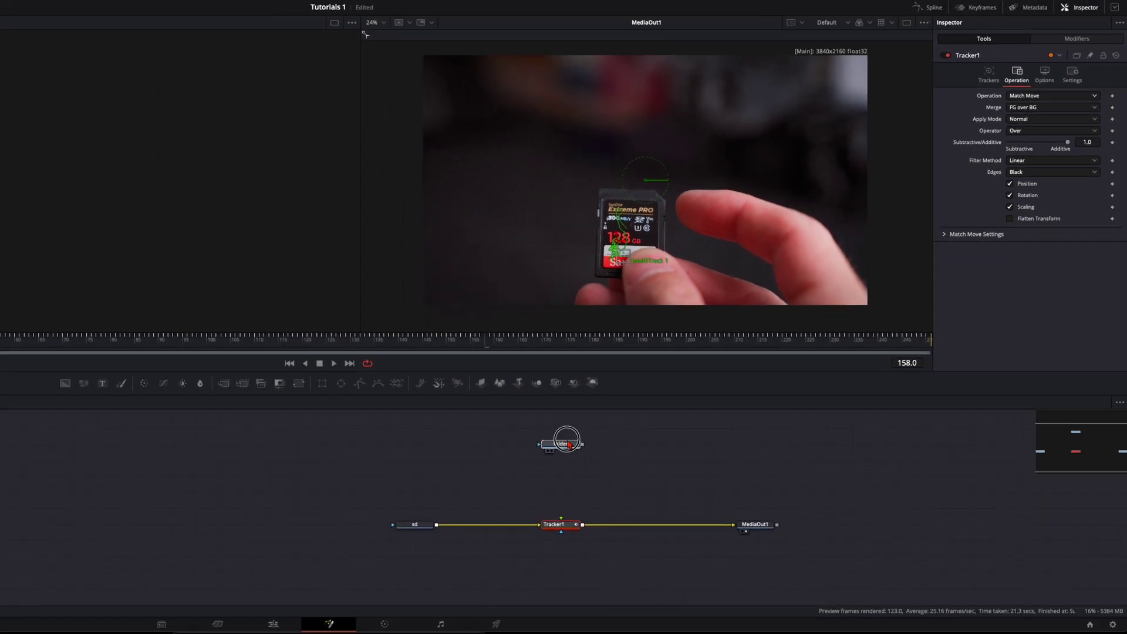
Step: Connect the folder node to Tracker1's foreground input and go to frame 120
left_click(418, 522)
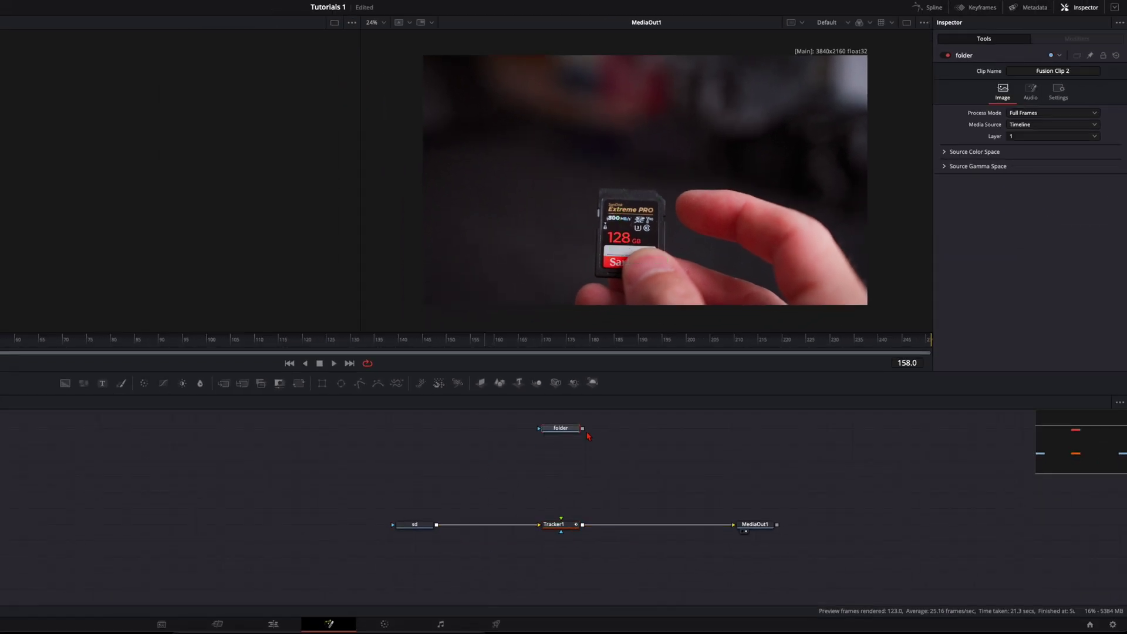
left_click_drag(583, 429, 561, 522)
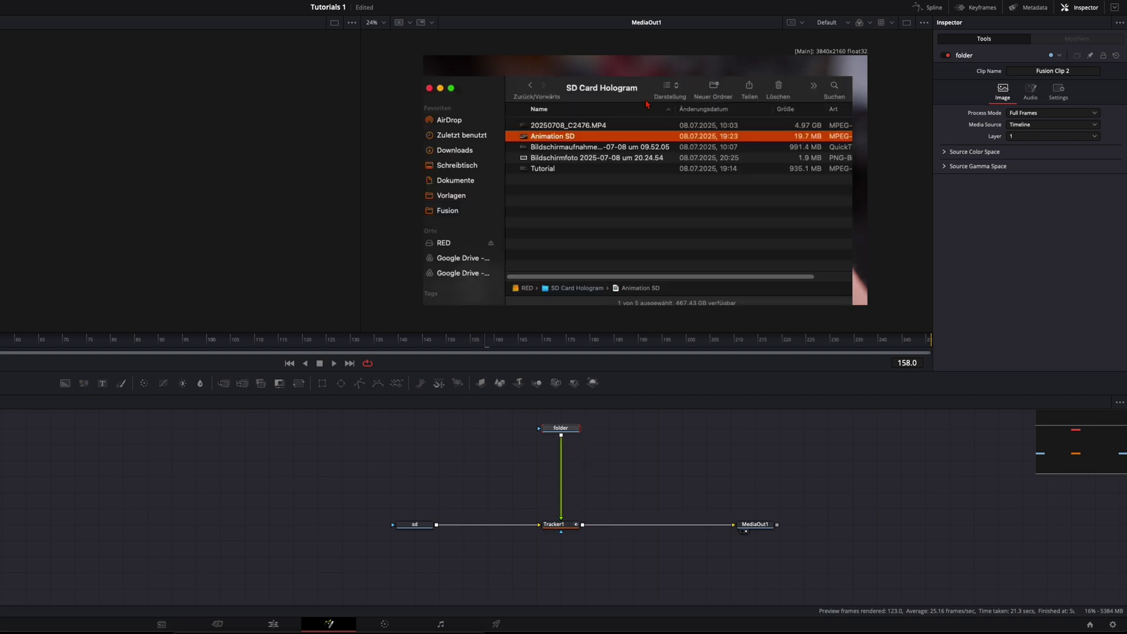
left_click_drag(473, 340, 305, 340)
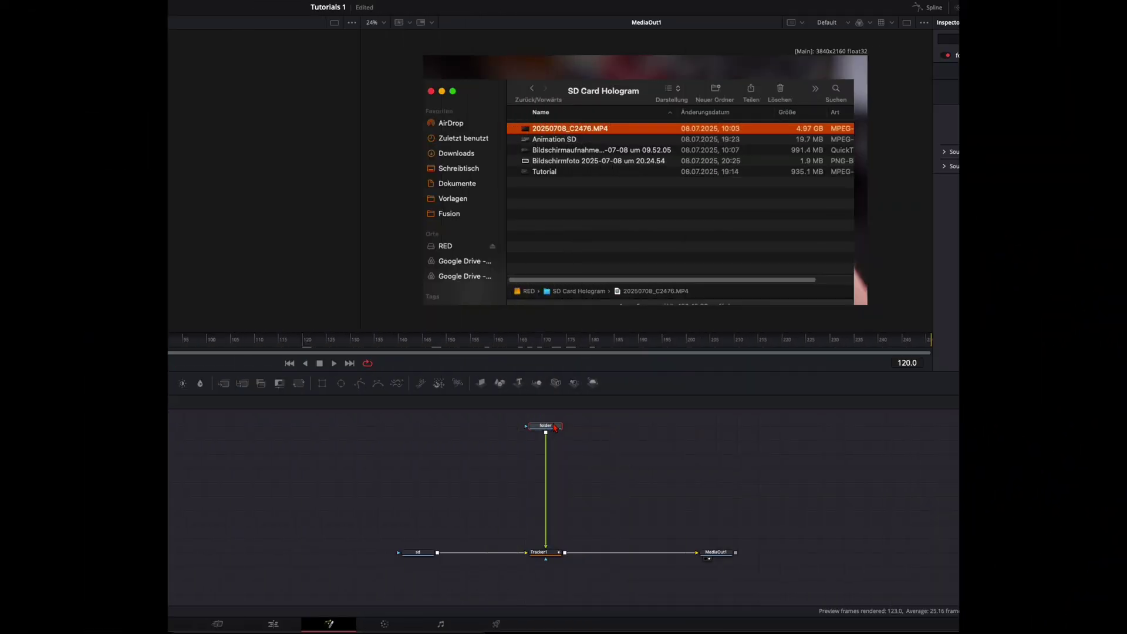
Step: Add a DVE node after the folder node and rotate it to -28.9 on X and 19.4 on Y
left_click(537, 428)
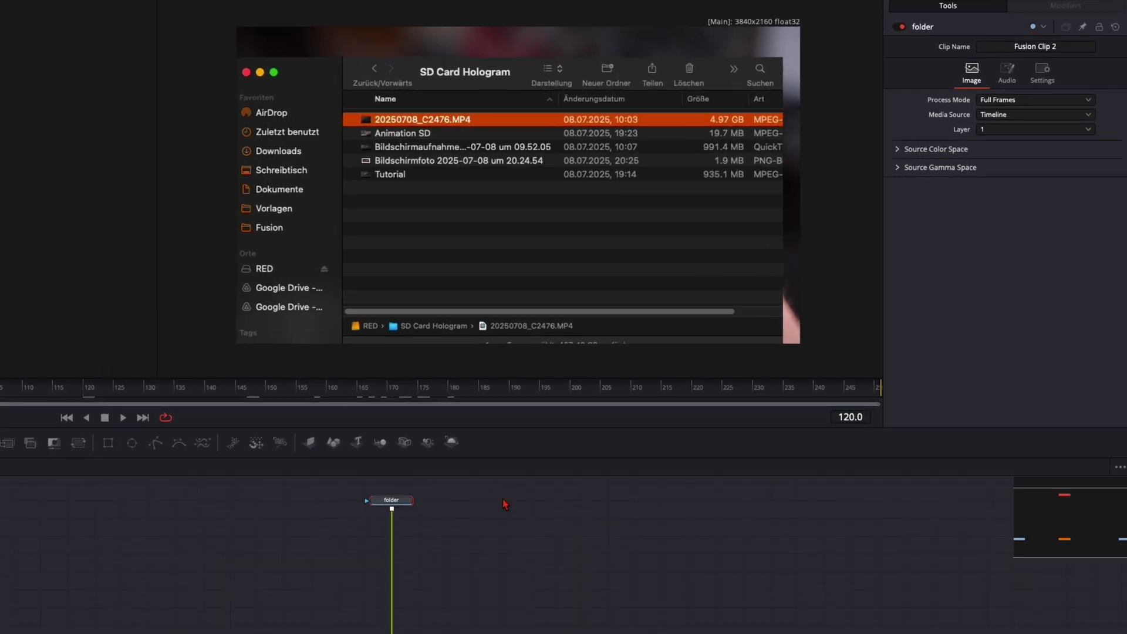
key("shift+space")
type("dve")
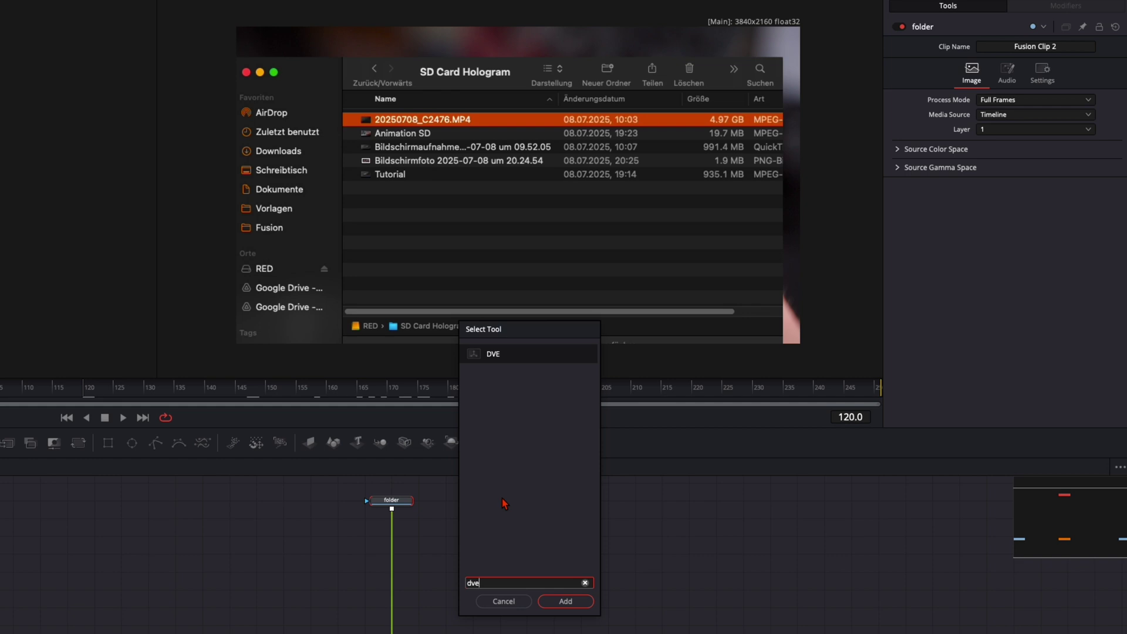
key("Return")
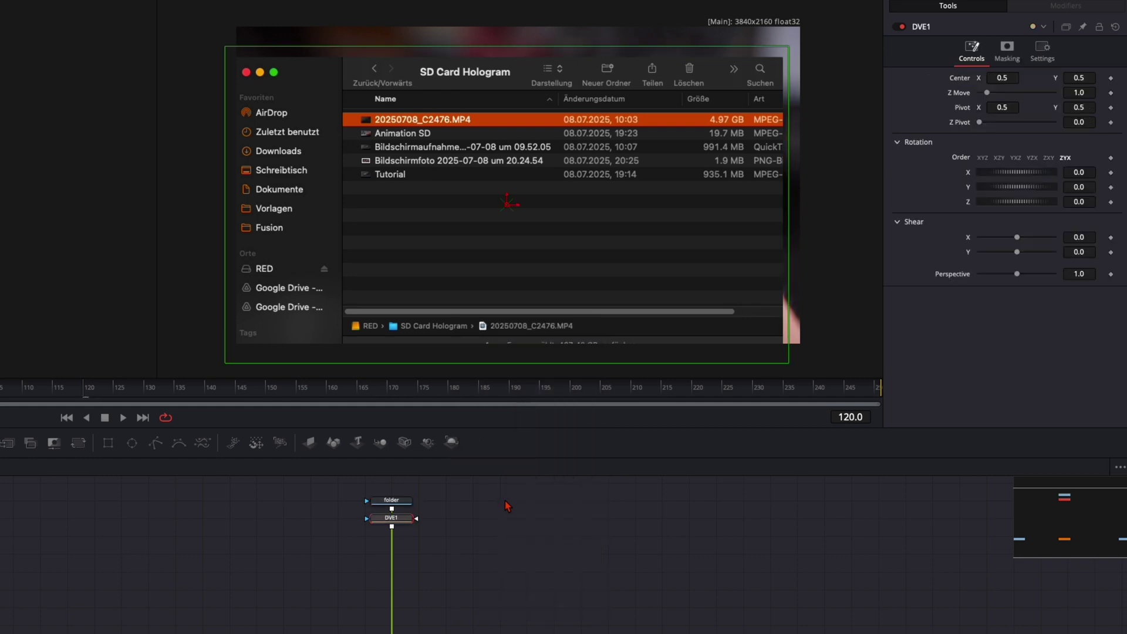
mouse_move(1081, 175)
left_mouse_down()
mouse_move(1075, 187)
mouse_move(176, 193)
mouse_move(1072, 171)
left_mouse_up()
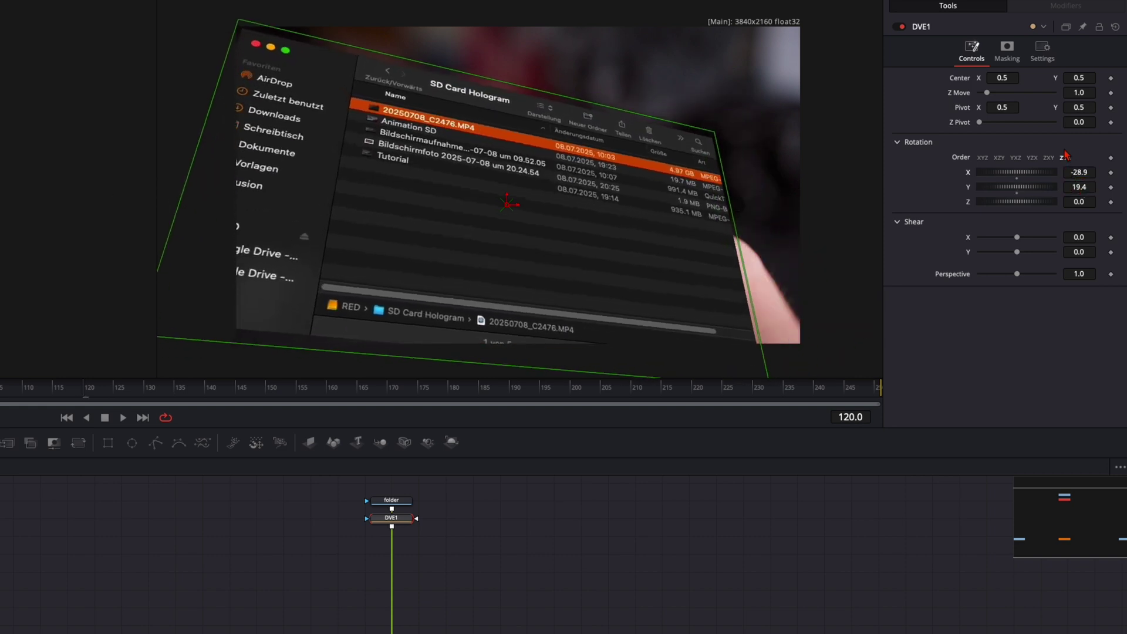
Step: Zero DVE1's rotation and place the folder overlay above the SD card with center X 0.311, Y 0.846 and Z Move 2.01
left_click(919, 144)
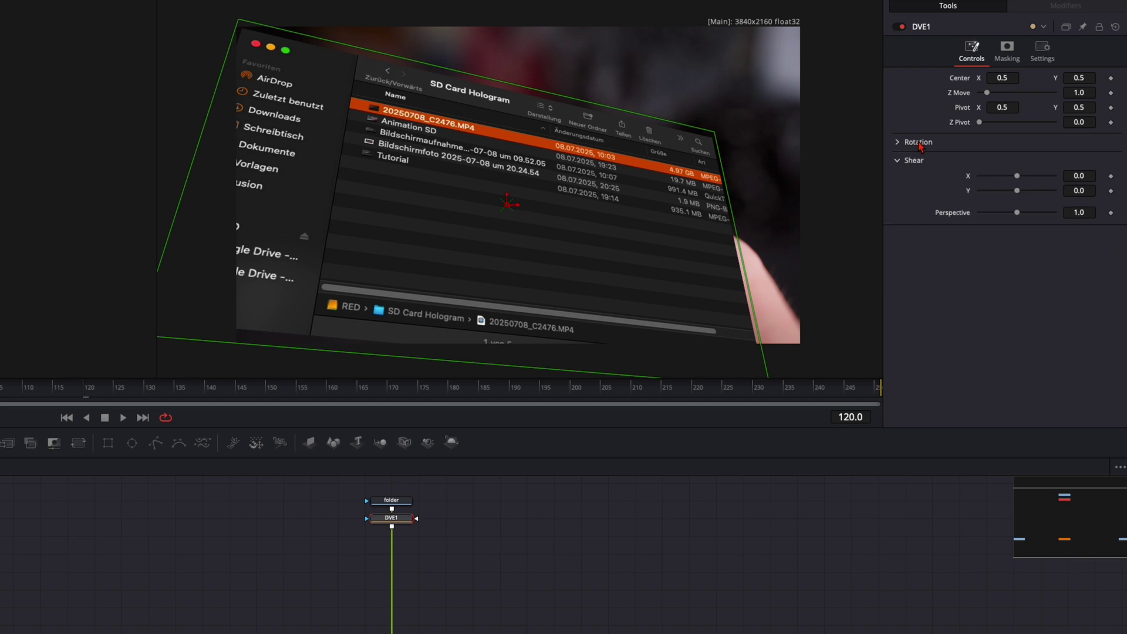
left_click(905, 143)
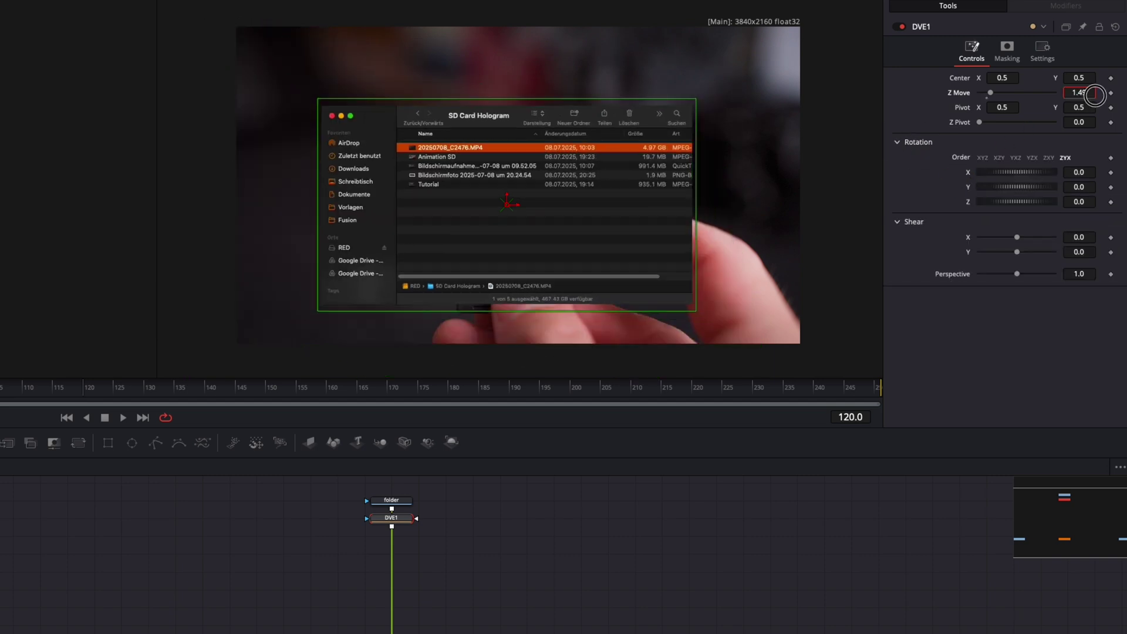
left_click_drag(1097, 92, 237, 92)
left_click_drag(998, 78, 865, 82)
left_click_drag(1080, 94, 1091, 95)
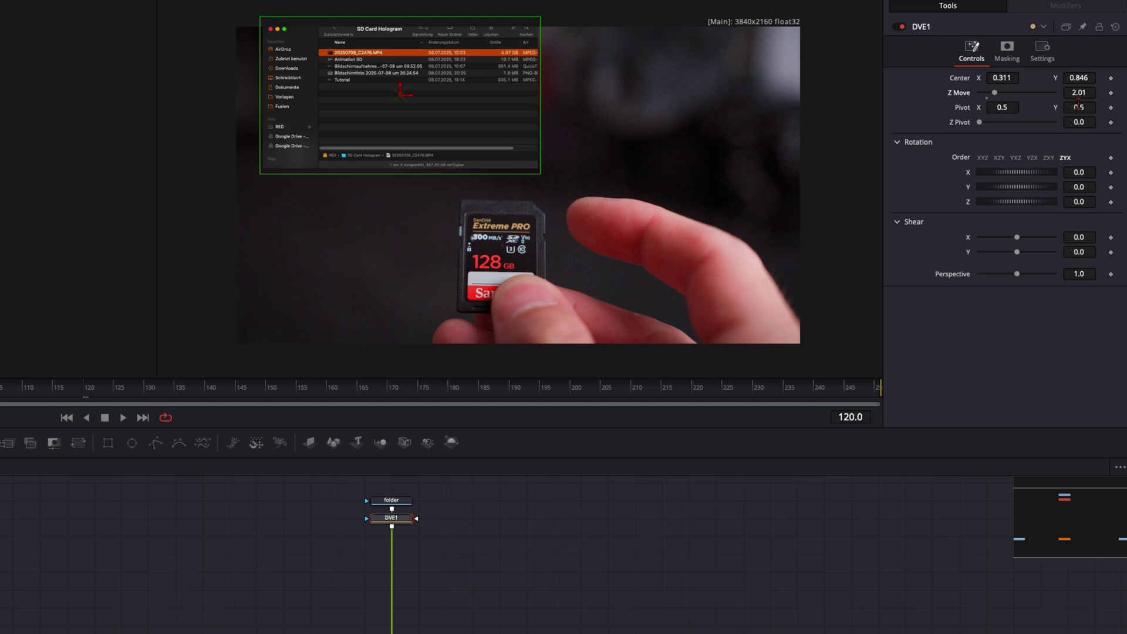
Step: Rotate the folder overlay to -0.2 on X and -0.9 on Z and check its placement through the clip
left_click_drag(1079, 202, 1079, 175)
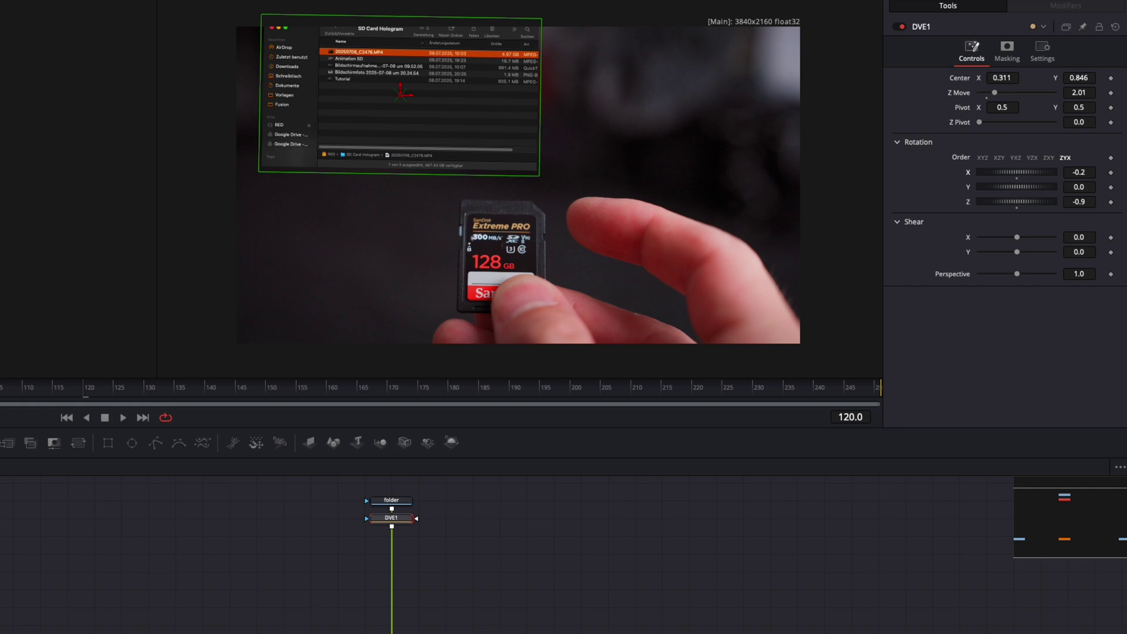
key("space")
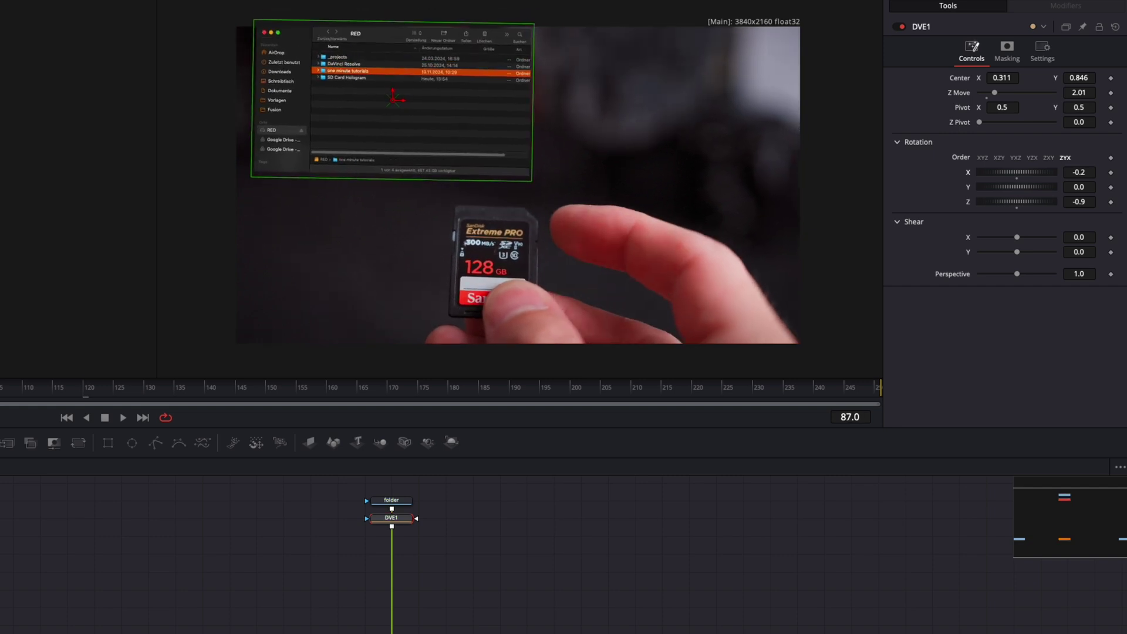
left_click_drag(83, 404, 579, 405)
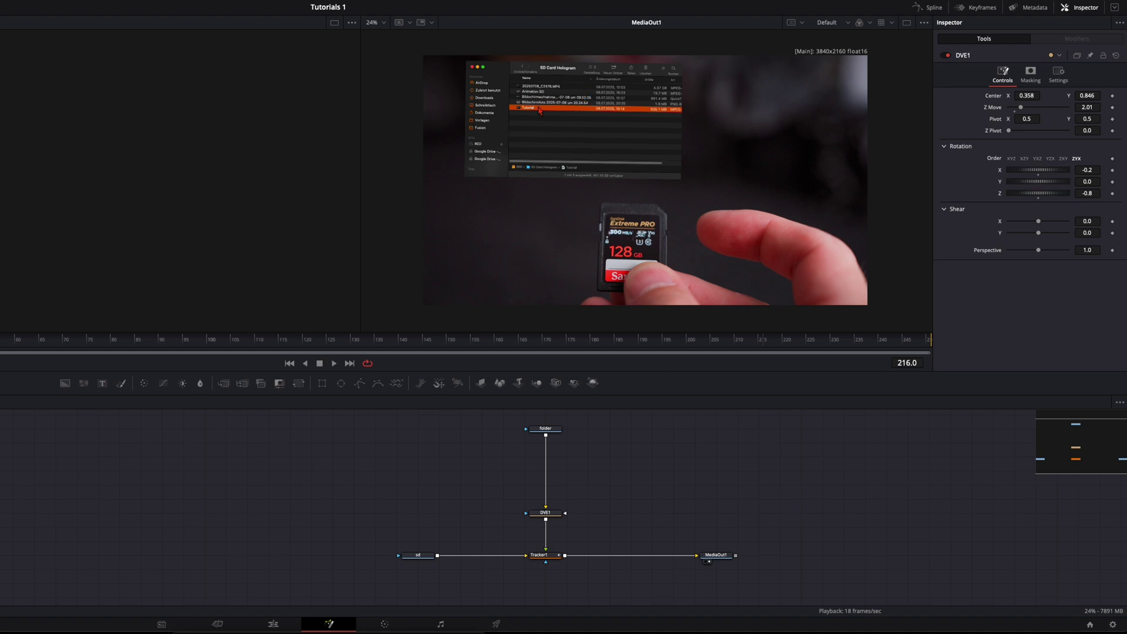
Step: Add a Luma Keyer node between the folder node and DVE1
left_click(545, 428)
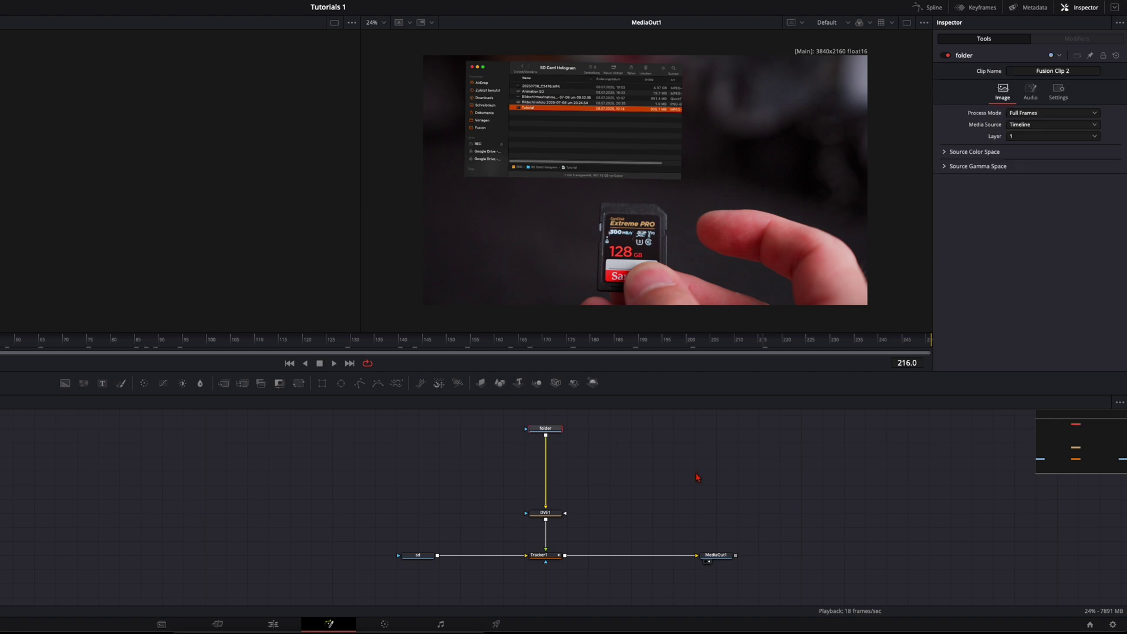
key("shift+space")
type("luma")
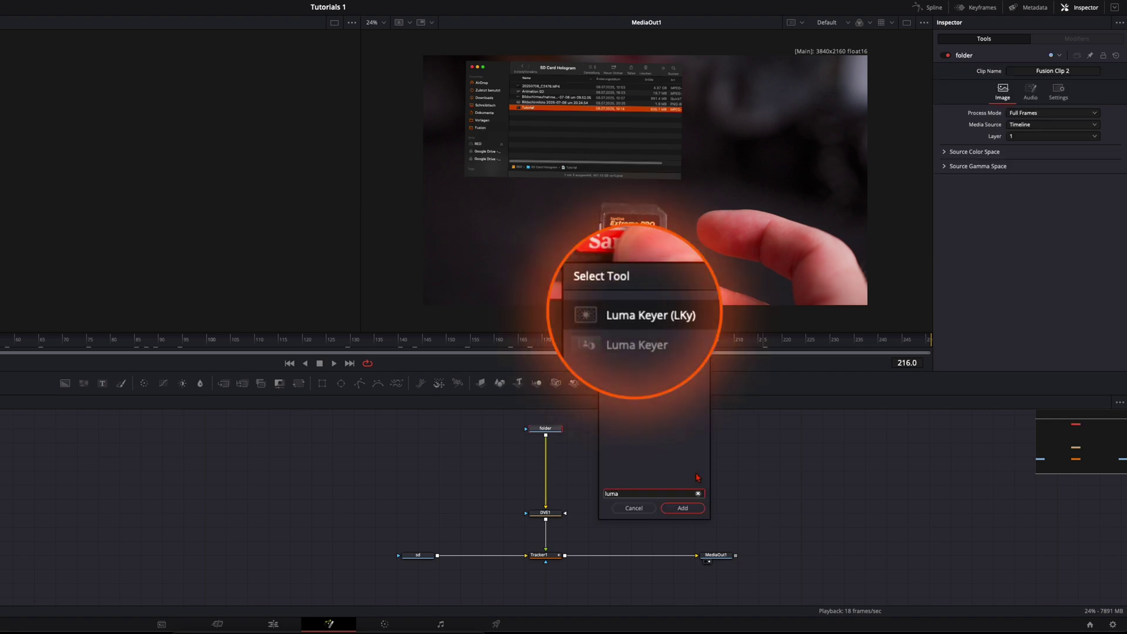
key("Return")
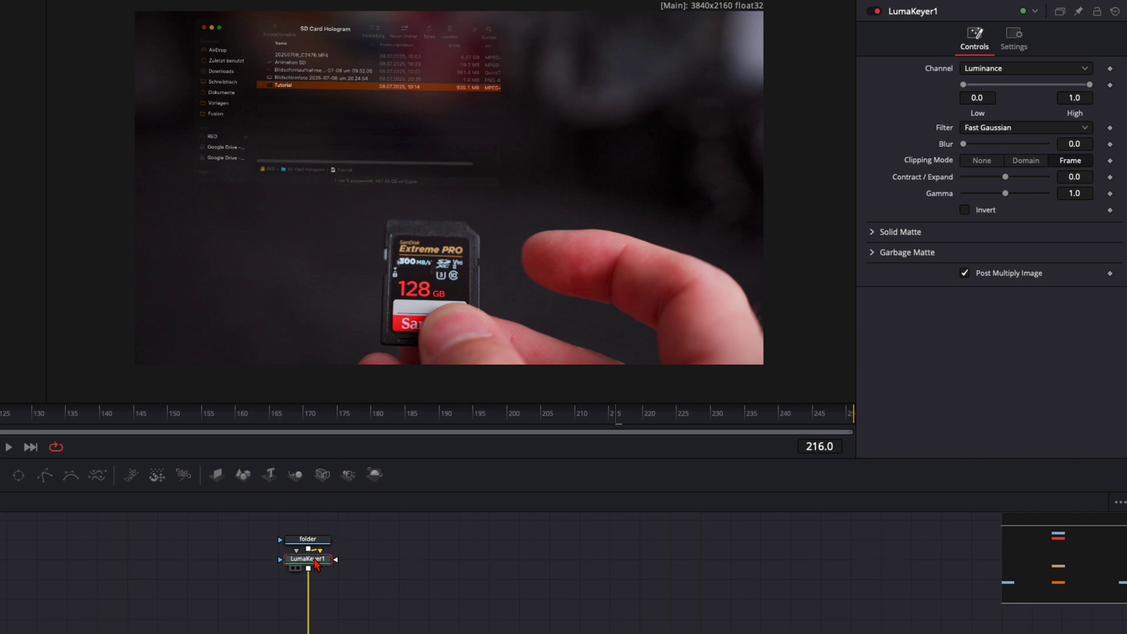
Step: Set LumaKeyer1's Contract/Expand to 0.16 and Gamma to 2.46, compare the result with the keyer off, and space the node below folder
mouse_move(1007, 194)
left_mouse_down()
mouse_move(1047, 194)
mouse_move(1023, 189)
left_mouse_up()
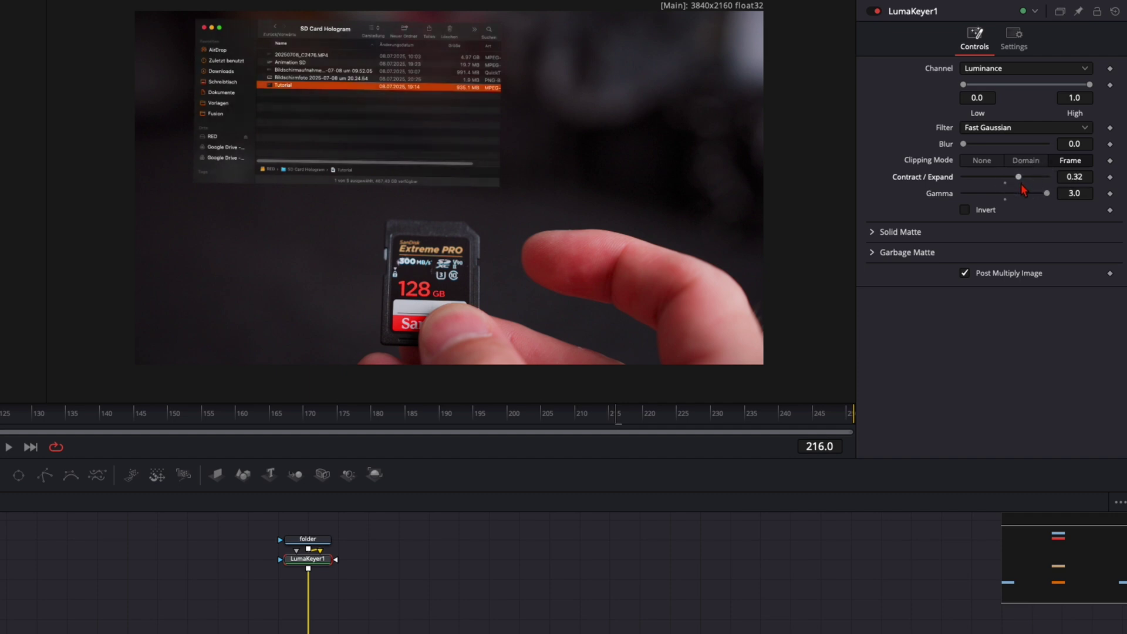
left_click(875, 13)
left_click(875, 12)
left_click(875, 12)
left_click(875, 12)
left_click_drag(1046, 197, 1010, 184)
left_click_drag(299, 561, 295, 582)
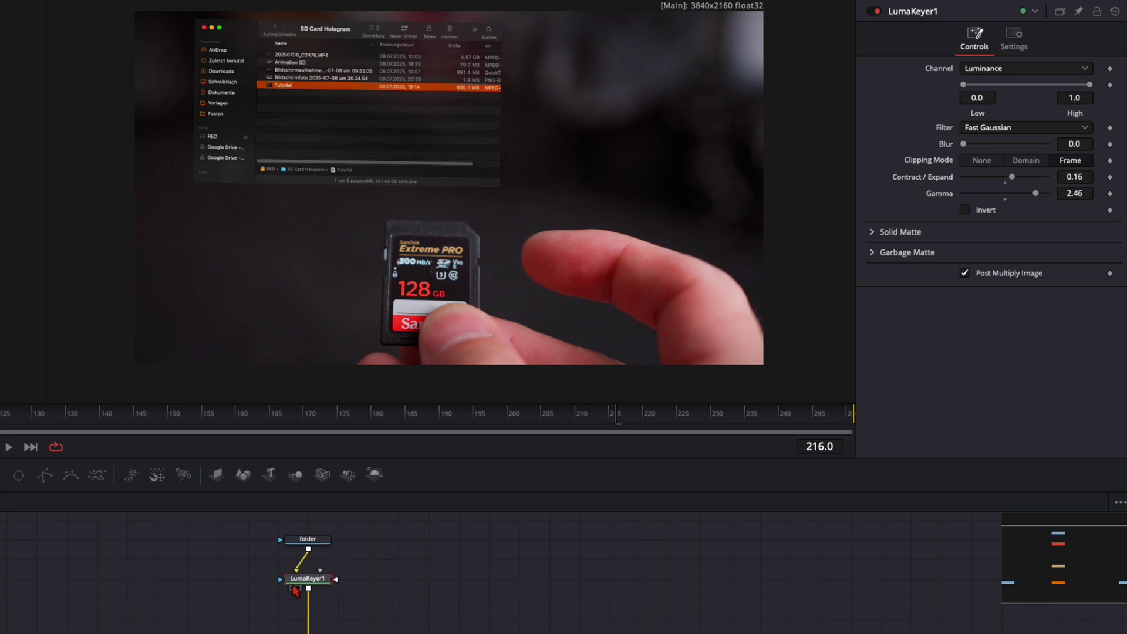
Step: Add a Soft Glow node after LumaKeyer1 and set its Red Scale to 0.598
key("shift+space")
type("soft glow")
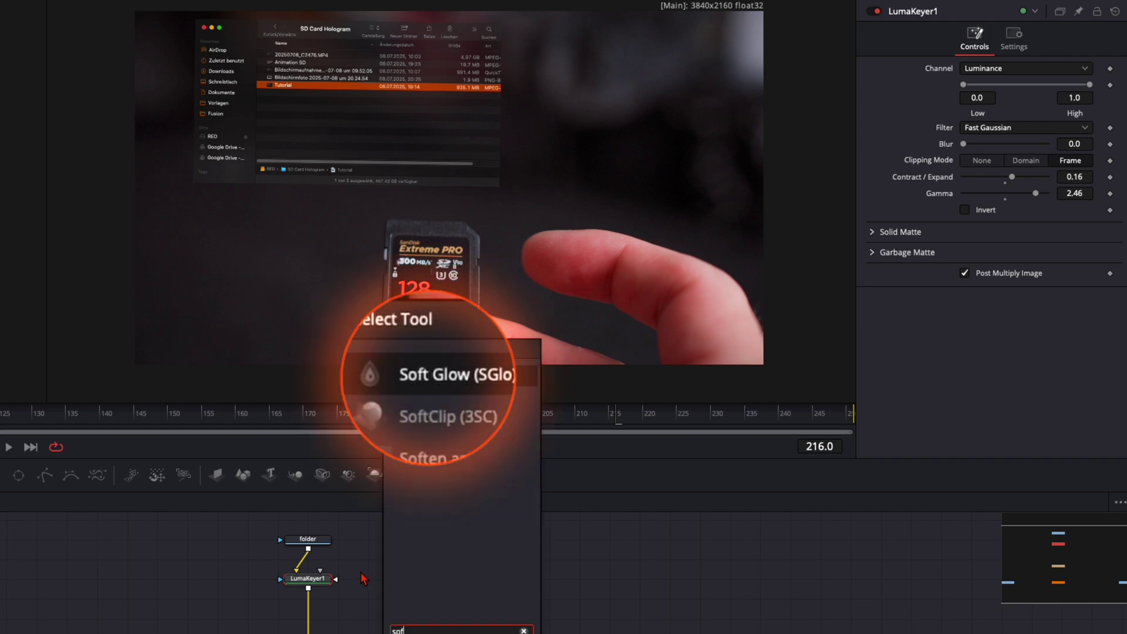
key("Return")
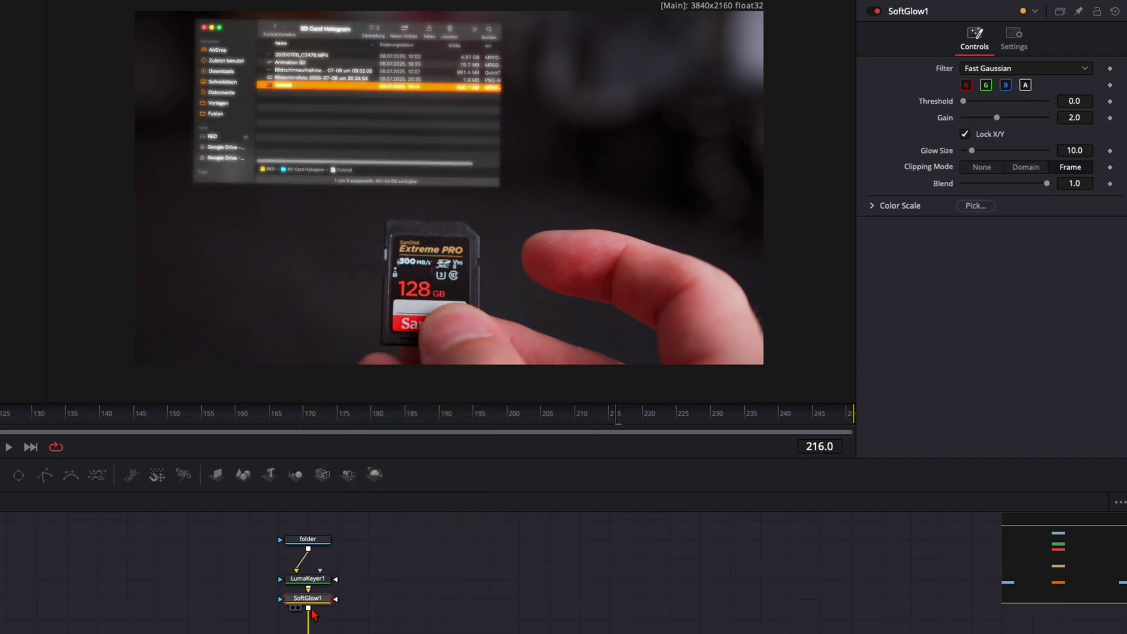
left_click(875, 207)
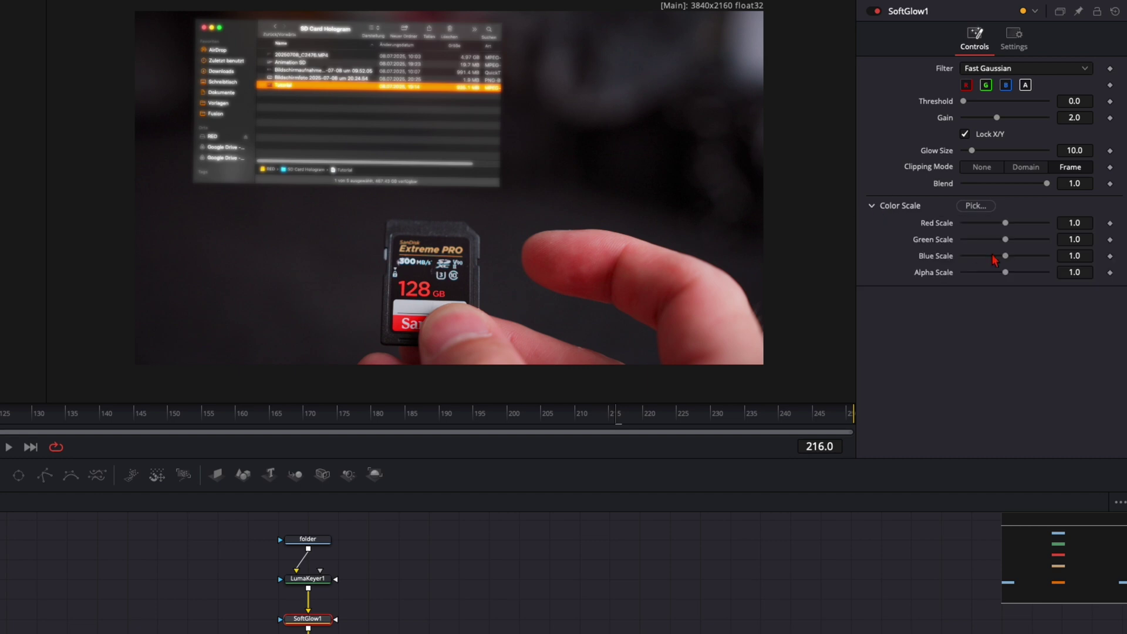
left_click_drag(1005, 227, 940, 234)
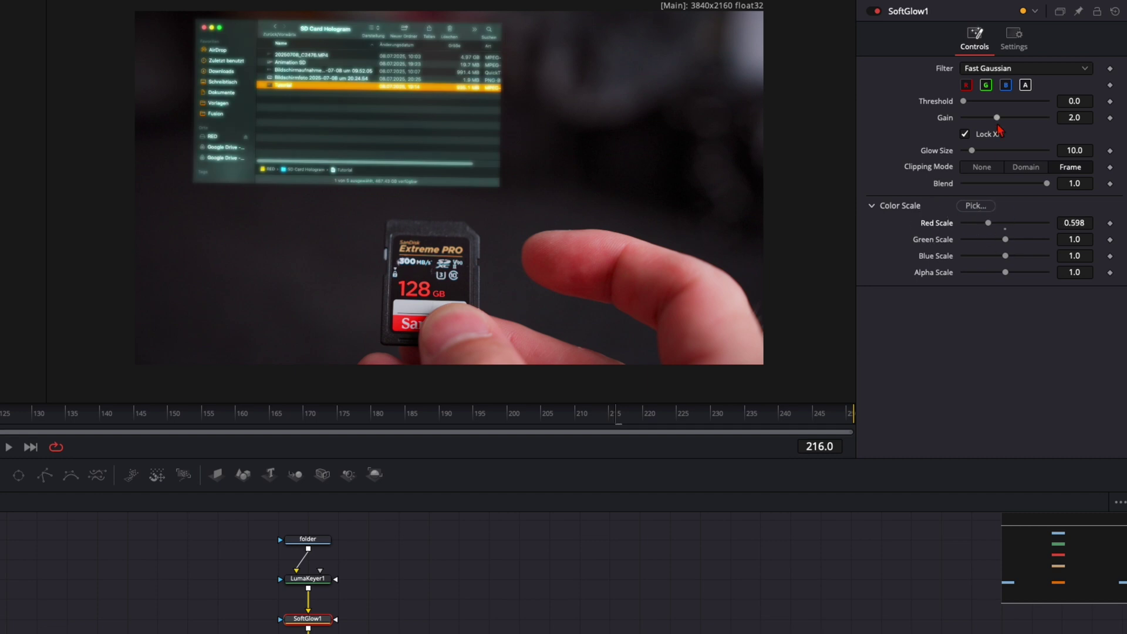
Step: Set SoftGlow1's Gain to 0.906 and Glow Size to 65.4, and reduce LumaKeyer1's Contract/Expand to 0.08
left_click(968, 118)
left_click(969, 119)
left_click(1012, 151)
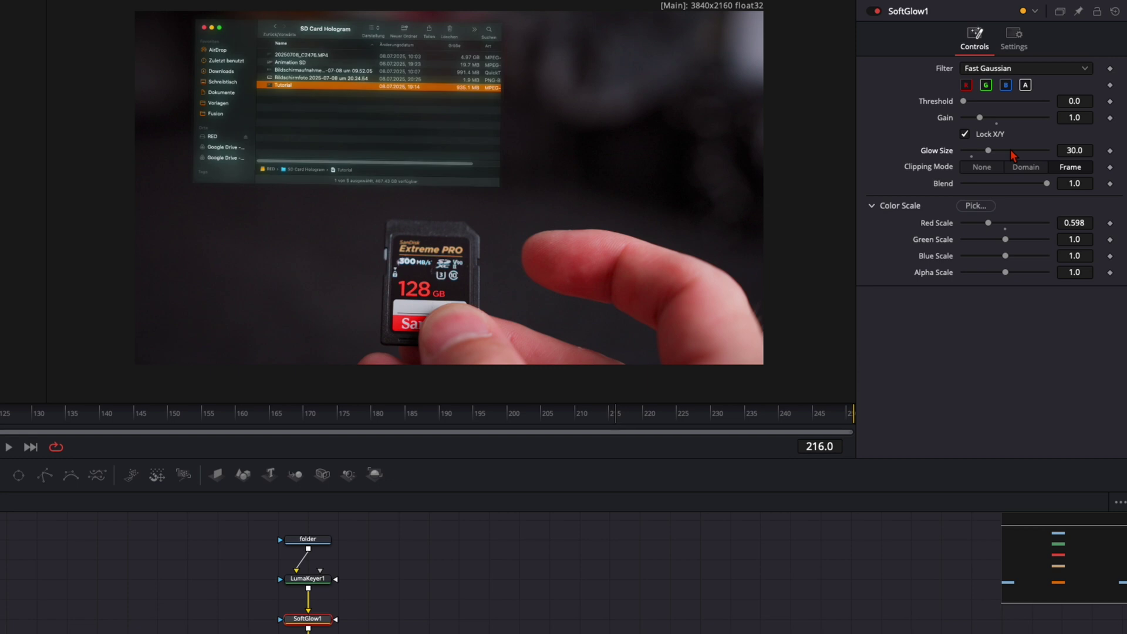
left_click_drag(1074, 118, 1103, 118)
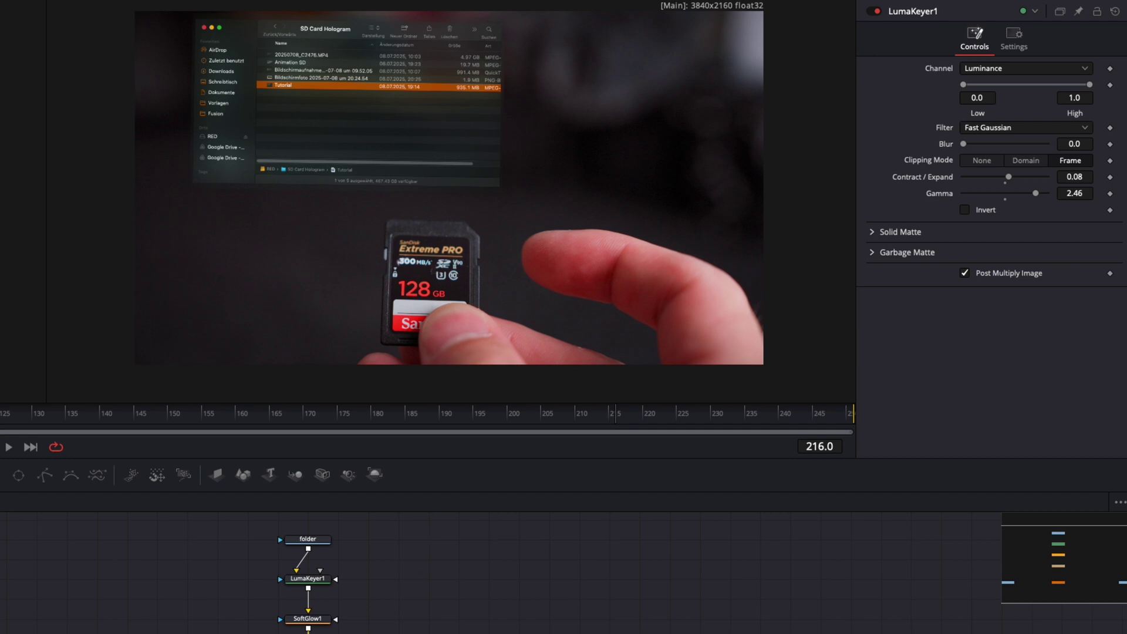
left_click(294, 633)
Step: Add the Transform effect that has image edge adjustments after SoftGlow1
left_click(307, 622)
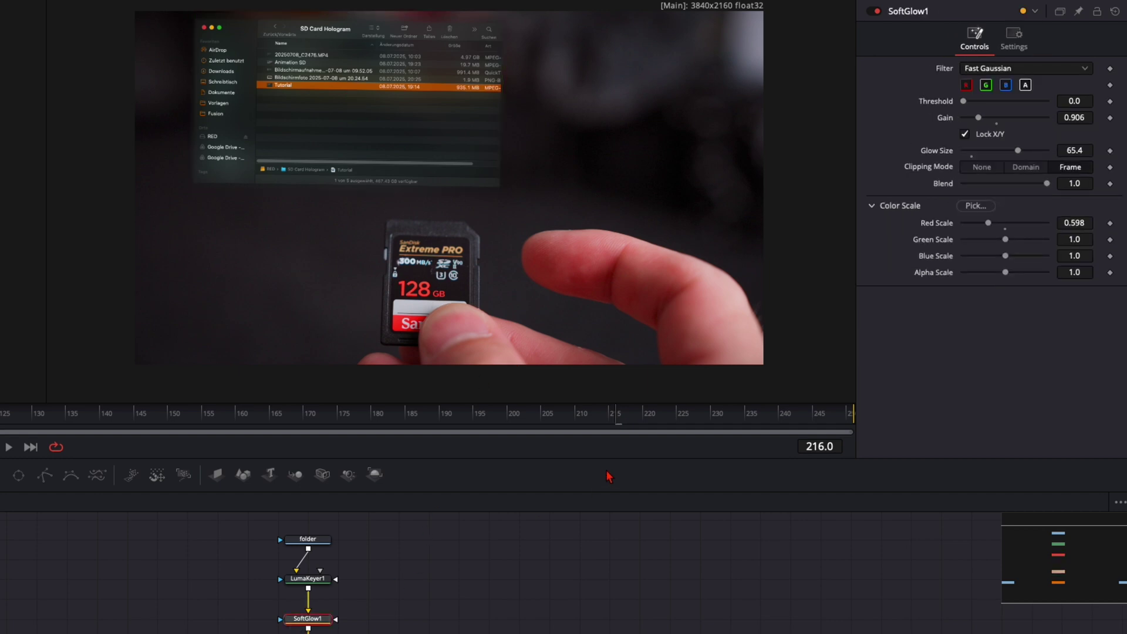
key("BackSpace")
key("BackSpace")
key("BackSpace")
key("BackSpace")
type("tran")
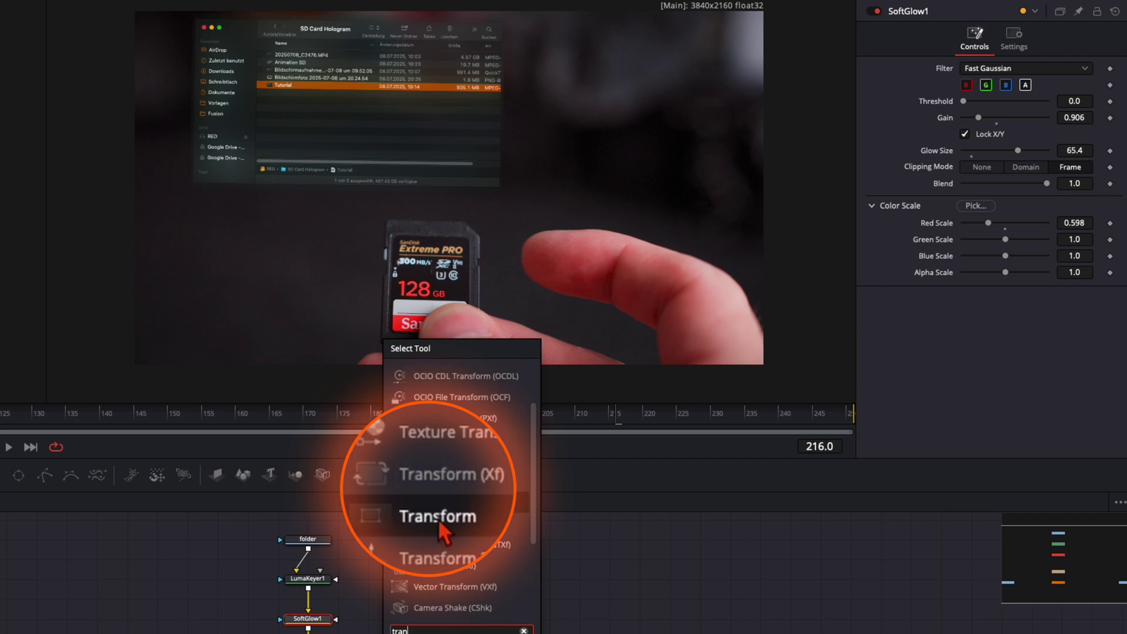
key("Return")
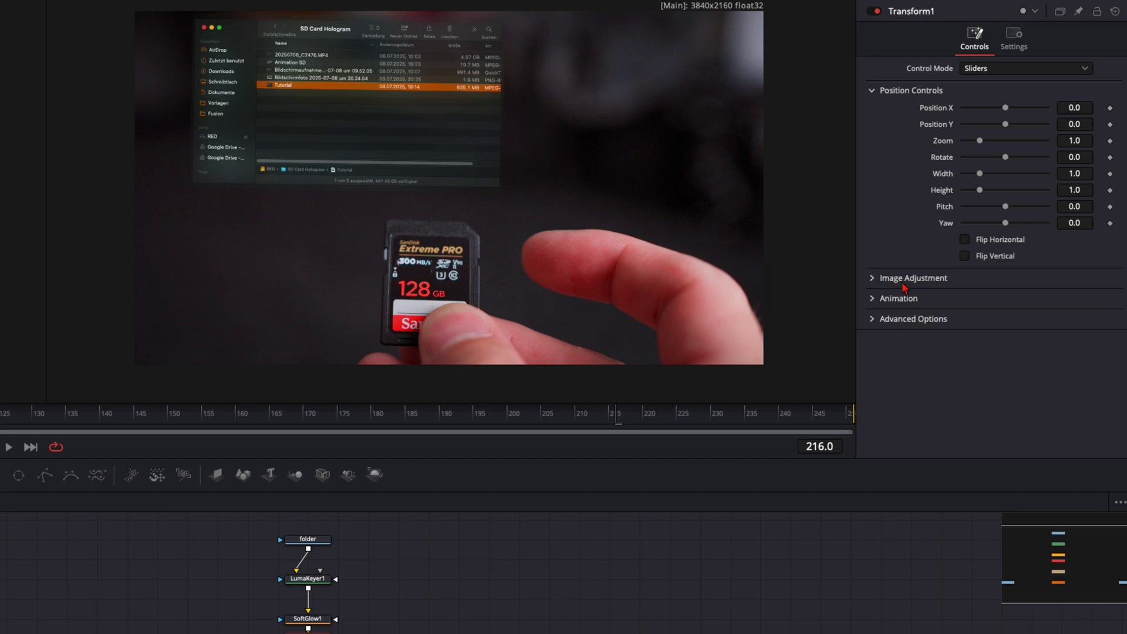
Step: Set Transform1's Edge Rounding to 0.157 and Edge Softness to 0.339, and compare the overlay with and without the effect
left_click(872, 280)
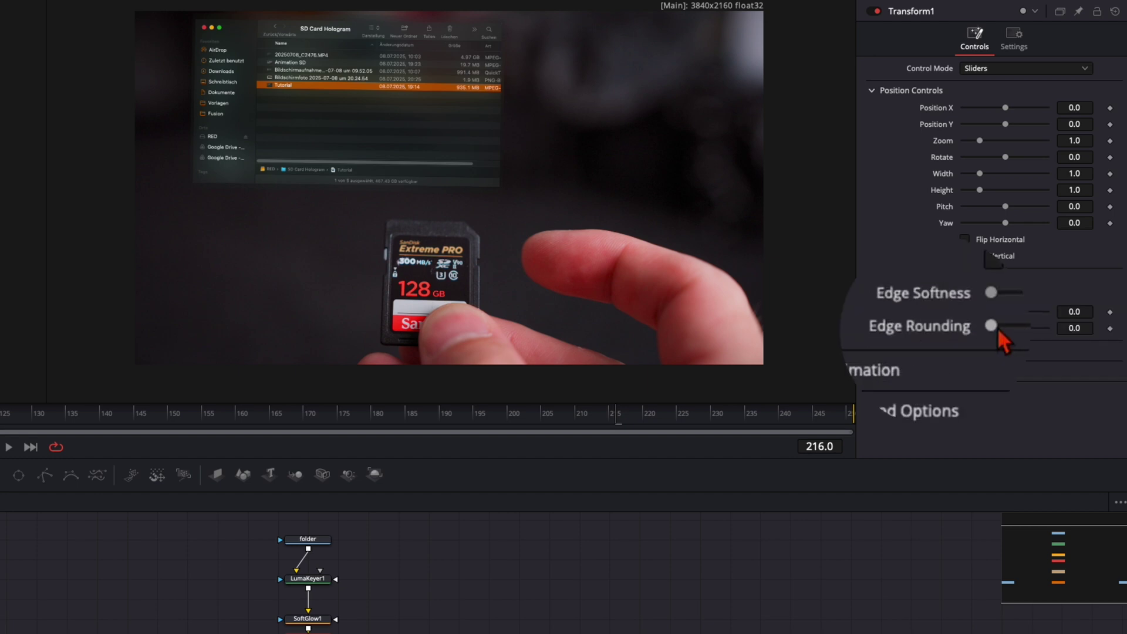
left_click_drag(964, 328, 979, 335)
scroll(515, 189, "up", 6)
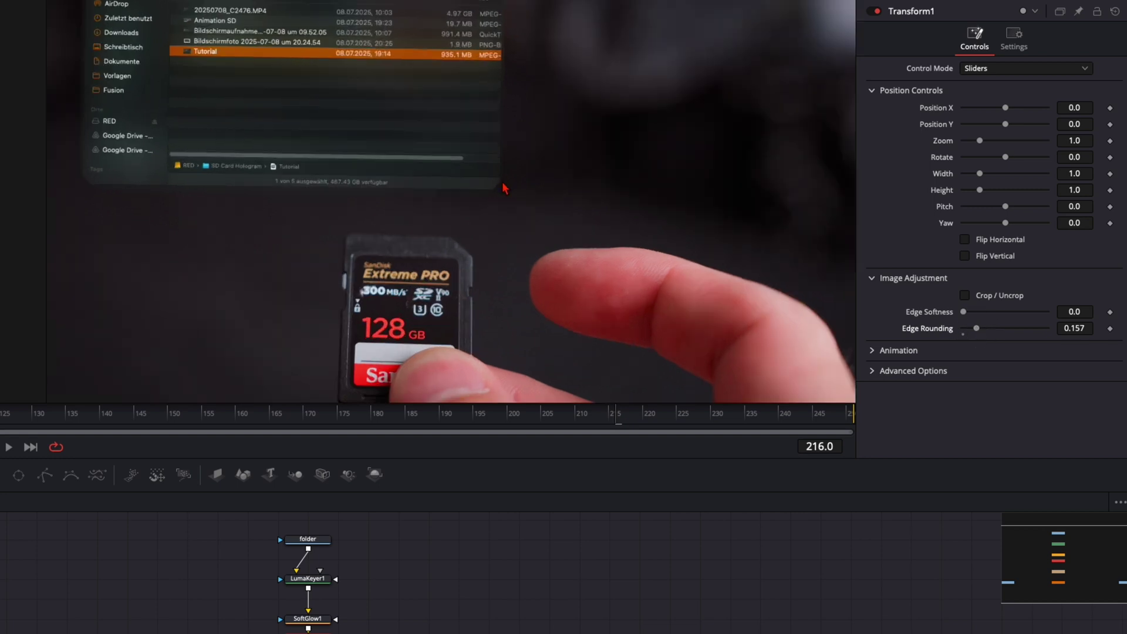
left_click_drag(977, 329, 993, 320)
scroll(367, 186, "down", 6)
left_click(875, 12)
left_click(876, 12)
left_click(876, 12)
left_click(875, 11)
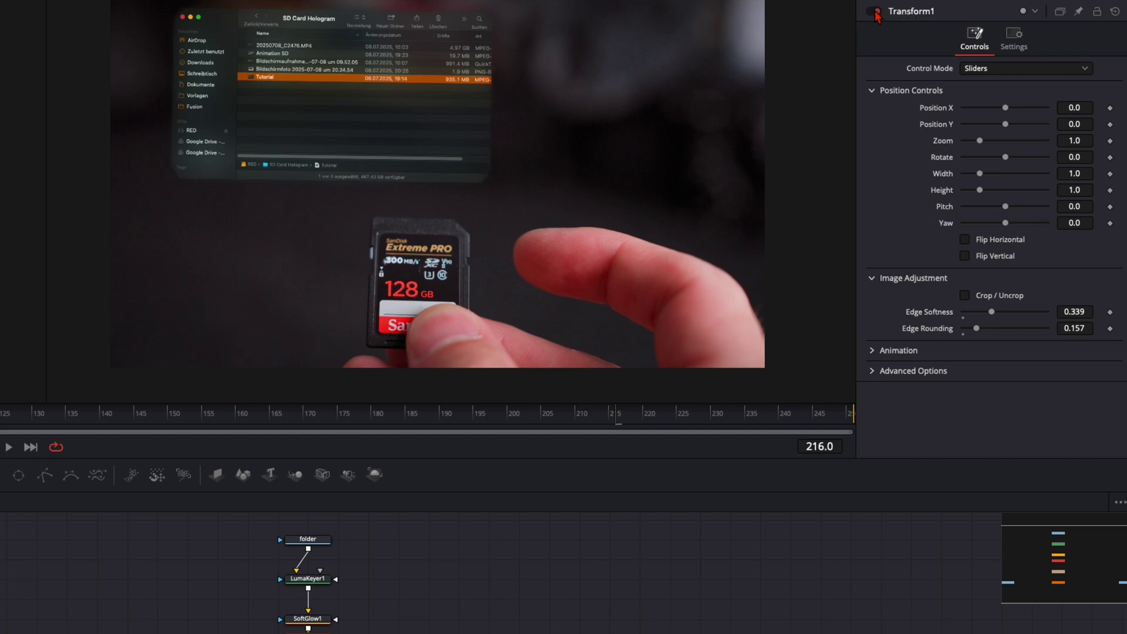
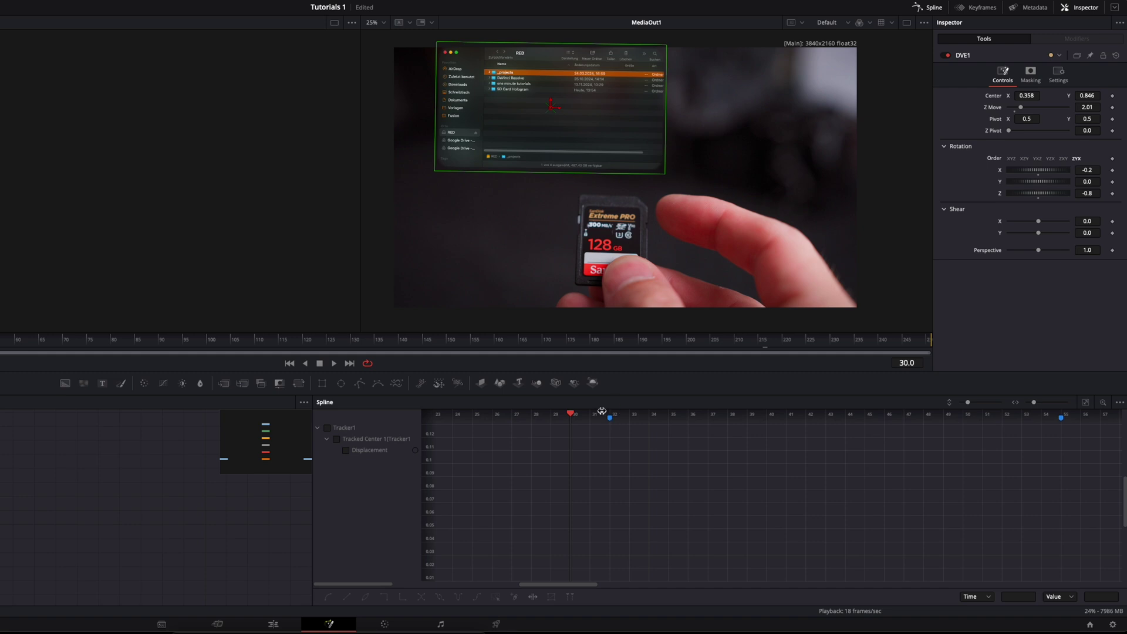
Step: Set keyframes for DVE1's Center and Z Move at frame 32
key("Right")
key("Right")
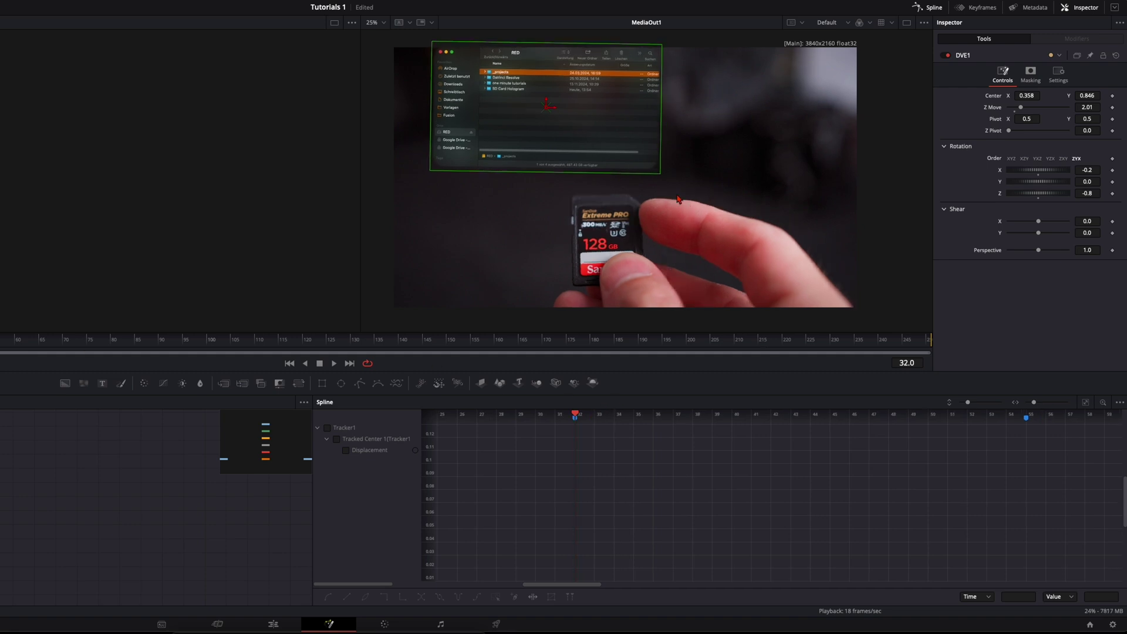
left_click_drag(312, 515, 255, 526)
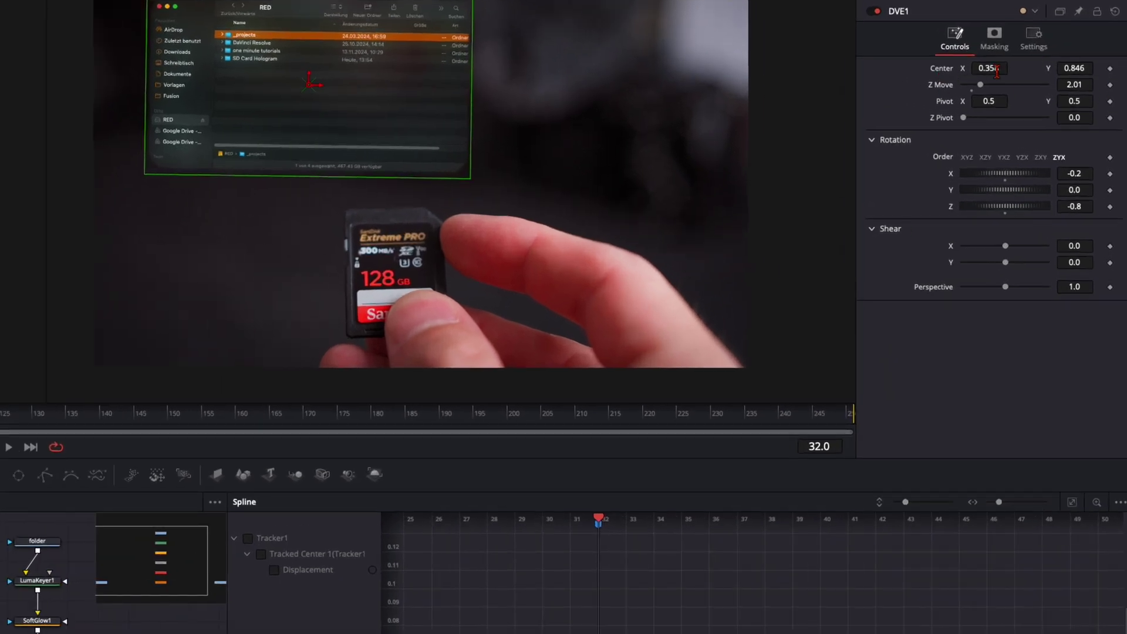
left_click(1110, 68)
left_click(1110, 85)
Step: Advance to frame 42 and set keyframes there for DVE1's Center and Z Move
key("space")
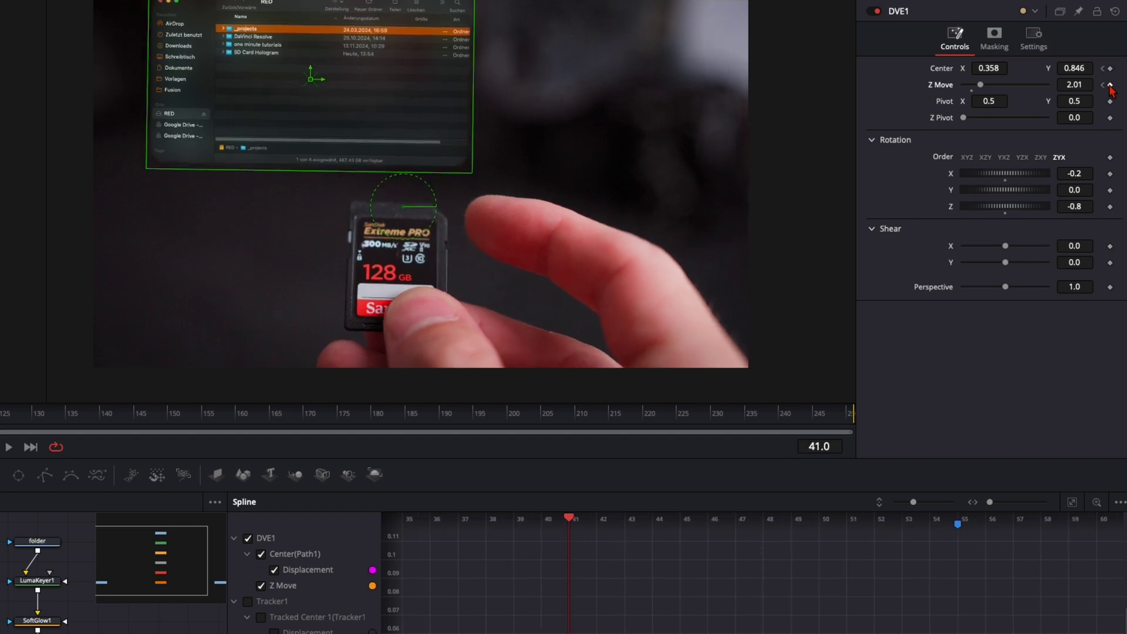
left_click(1110, 85)
left_click(1110, 69)
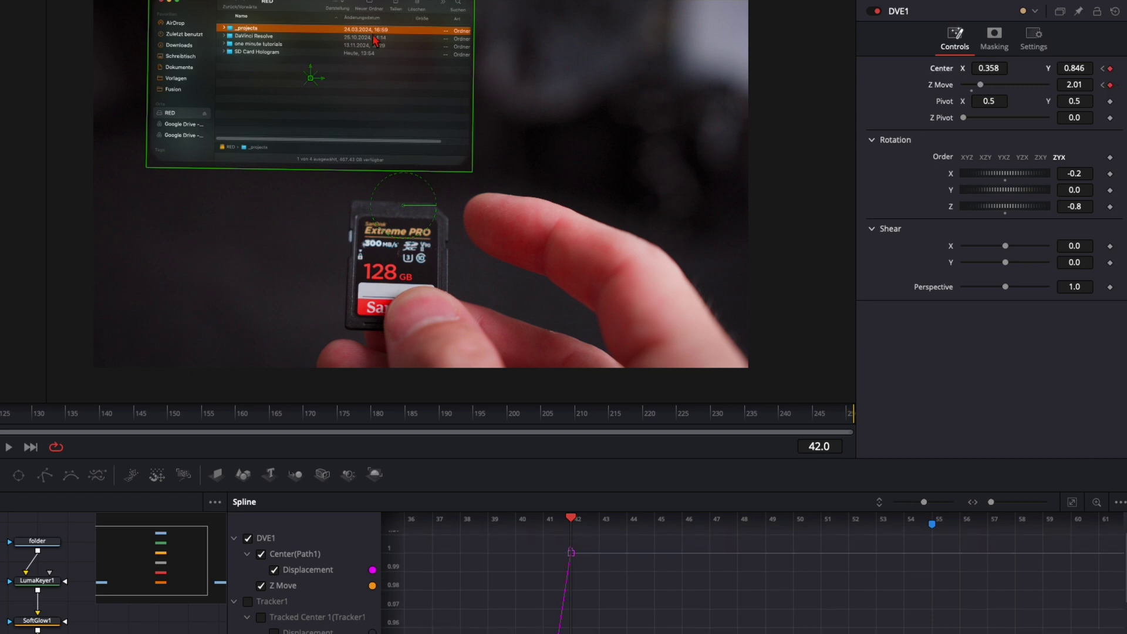
Step: At frame 32, set DVE1's Z Move to 10.0 and move its center onto the SD card, at about X 0.495, Y 0.428
key("Left")
key("Left")
key("Left")
key("Left")
key("Left")
key("Left")
key("Left")
key("Left")
key("Left")
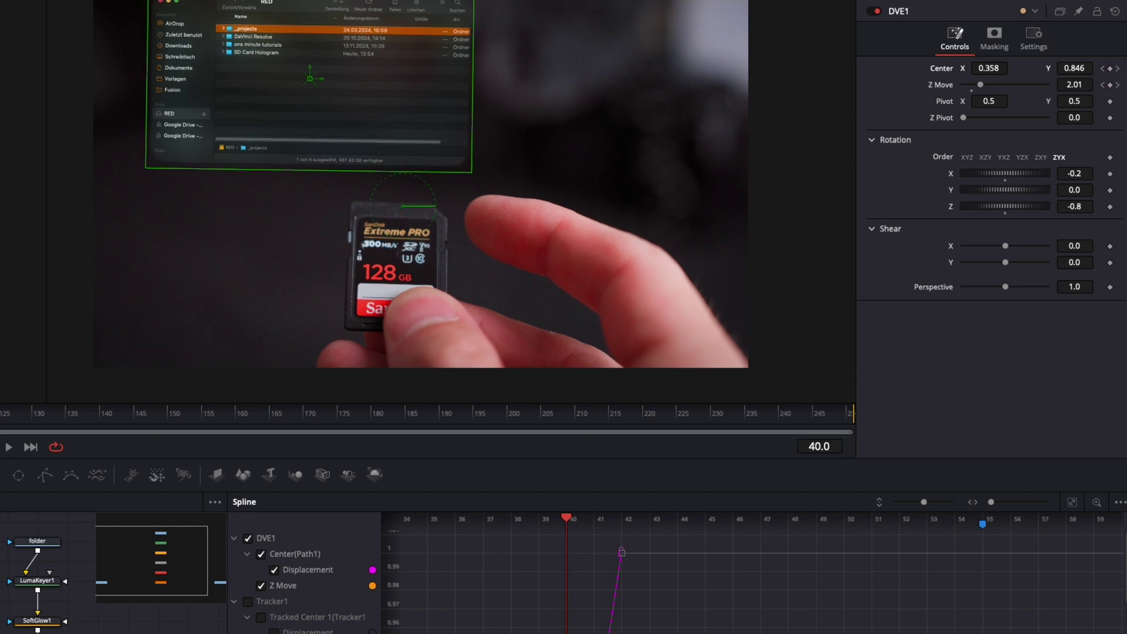
key("Left")
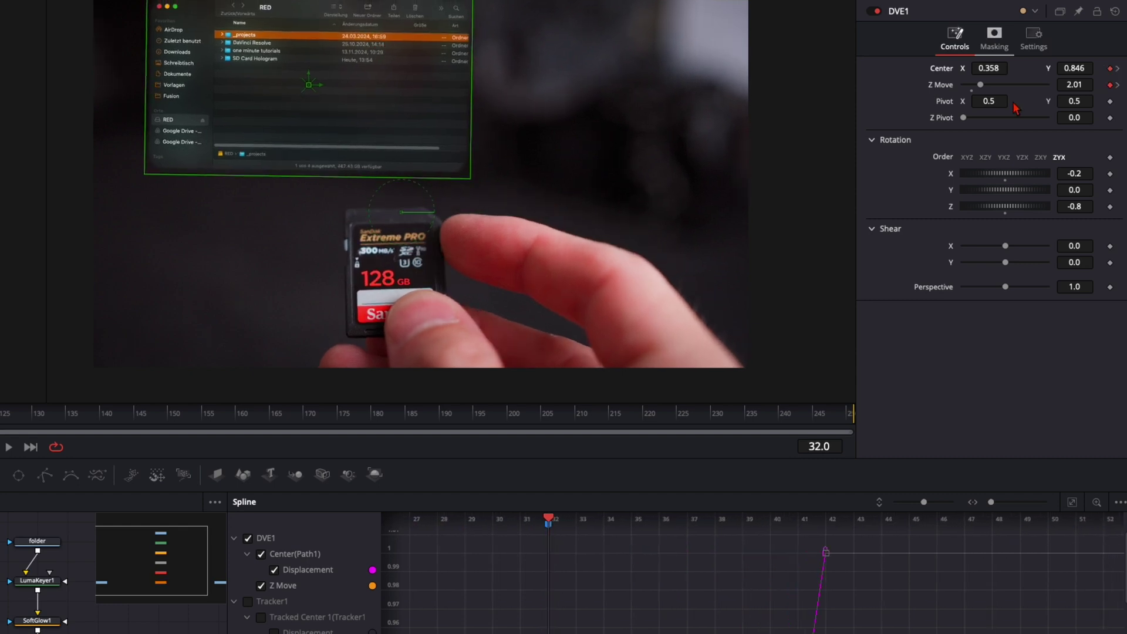
left_click_drag(1080, 87, 512, 129)
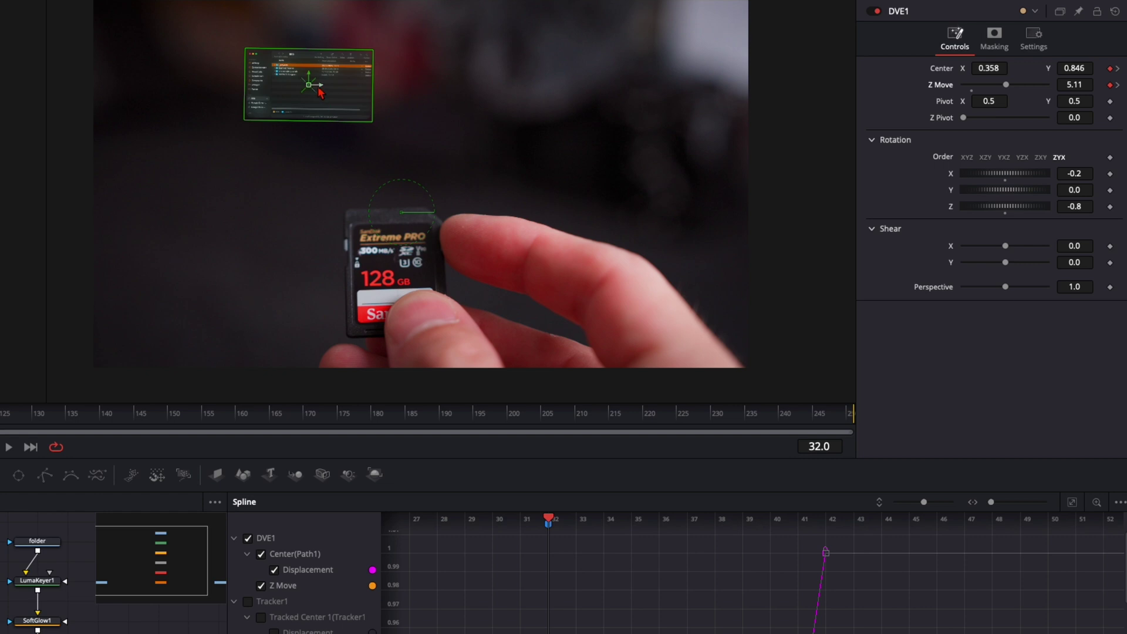
left_click_drag(309, 85, 387, 232)
left_click_drag(1079, 87, 103, 92)
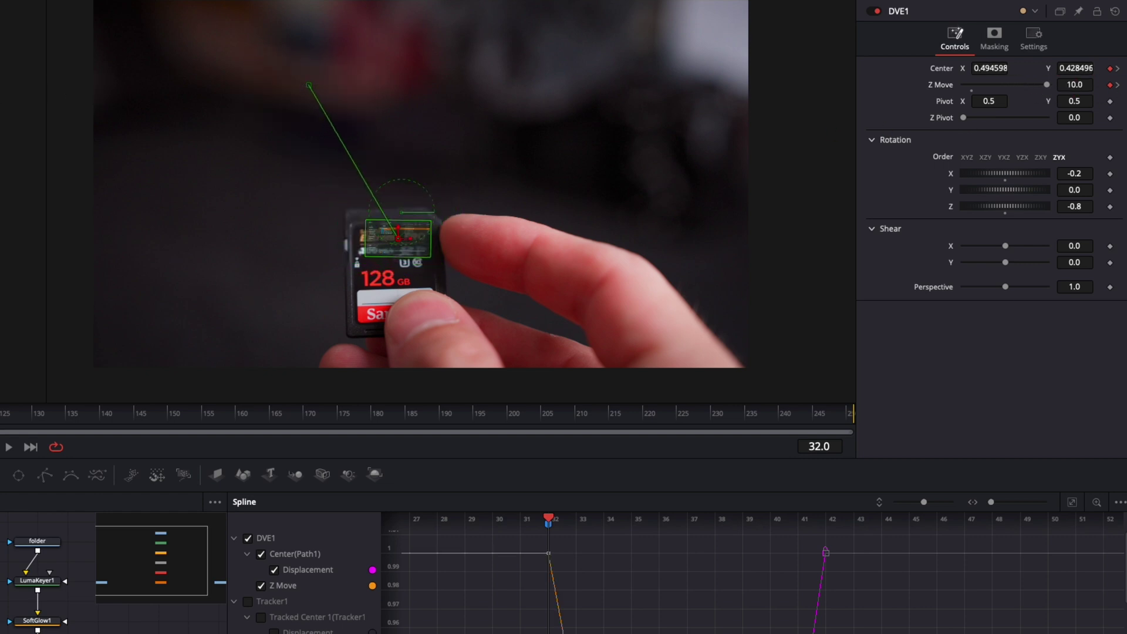
Step: Step through frames 32 to 42 to examine how the folder window grows out of the SD card
key("Right")
key("Right")
key("Right")
key("Right")
key("Right")
key("Right")
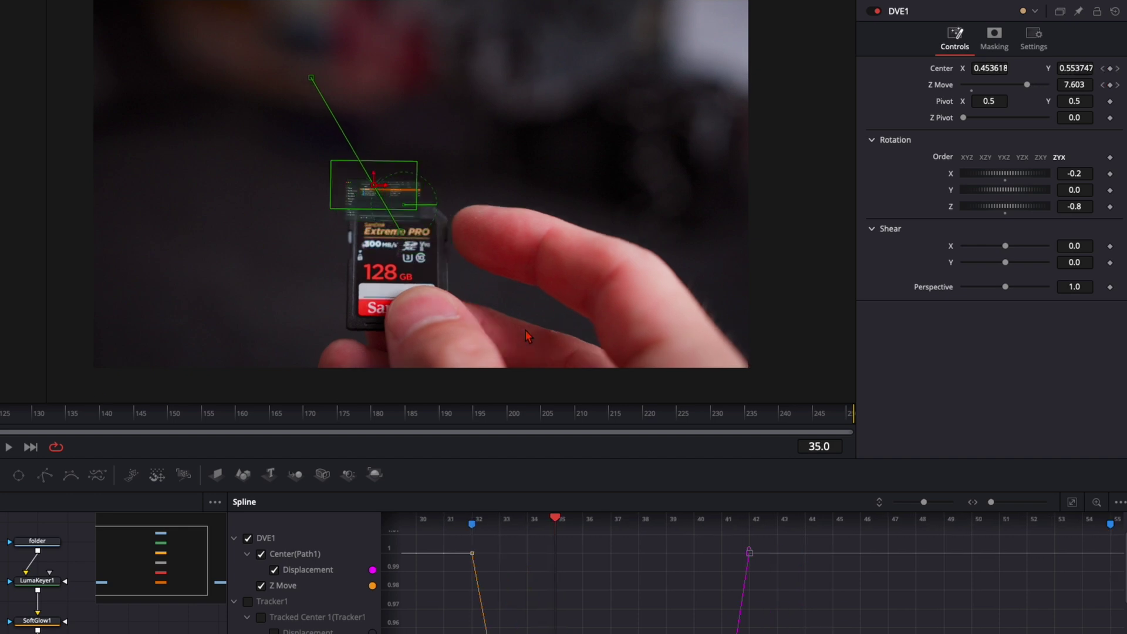
key("Left")
key("Left")
key("Left")
key("Left")
key("Left")
key("Left")
key("Right")
key("Right")
key("Right")
key("Right")
key("Right")
key("Right")
key("Right")
key("Right")
key("Right")
key("Right")
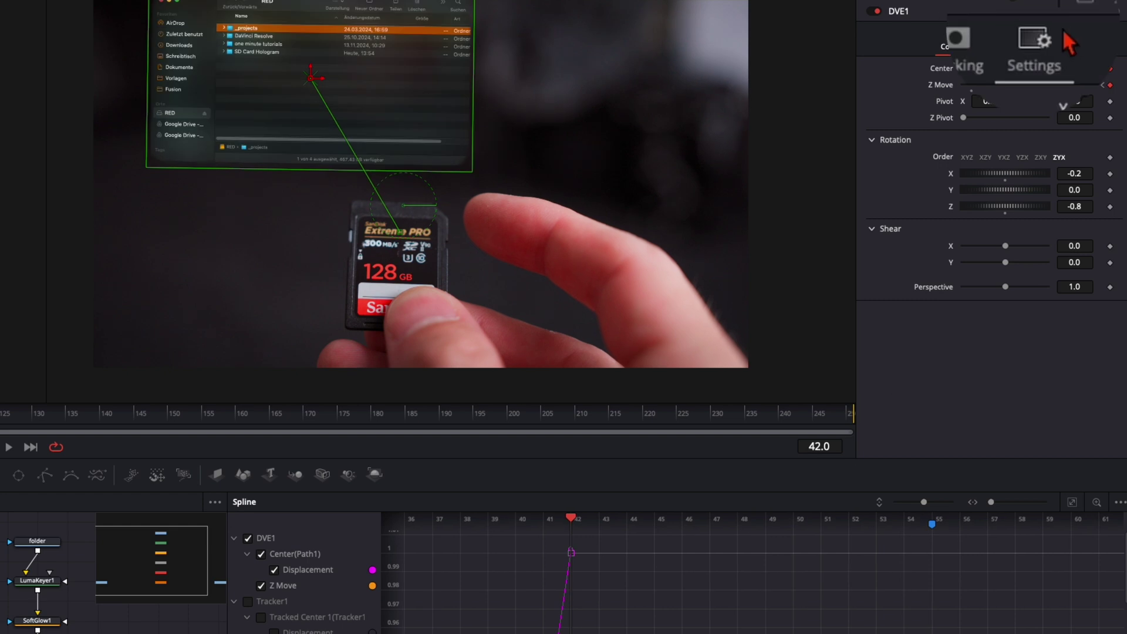
Step: Enable Motion Blur on DVE1 with Quality 10 and Shutter Angle 360
left_click(1039, 35)
left_click(965, 222)
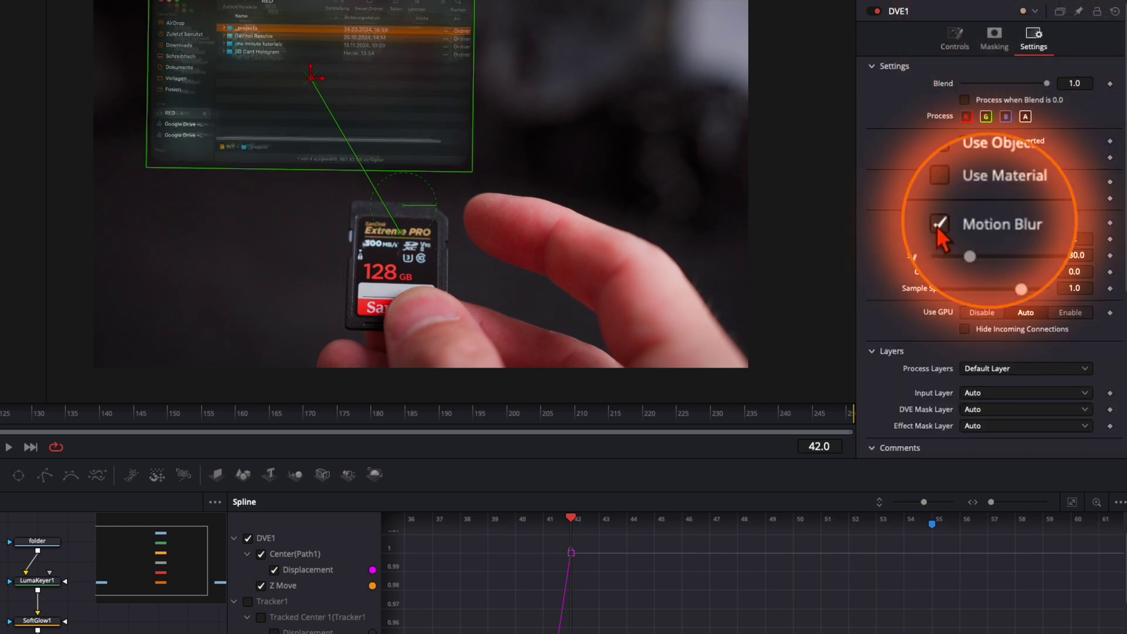
left_click_drag(980, 239, 1104, 246)
left_click_drag(1006, 255, 1085, 258)
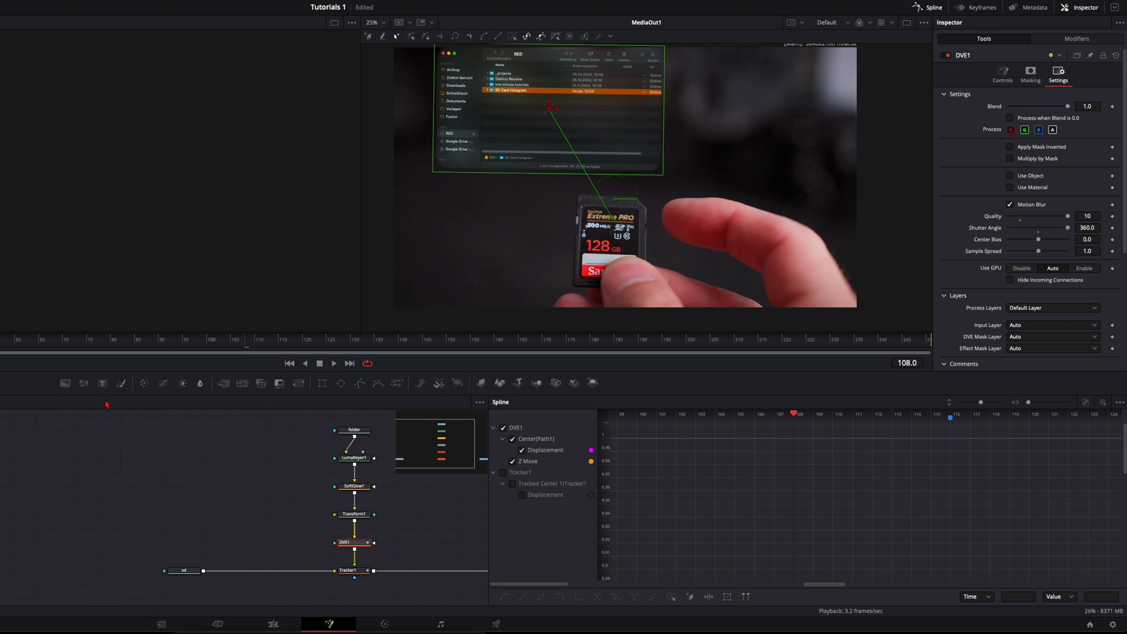
Step: Add a Background node merged over the sd clip ahead of Tracker1, plus an unconnected Polygon node
left_click_drag(65, 383, 260, 505)
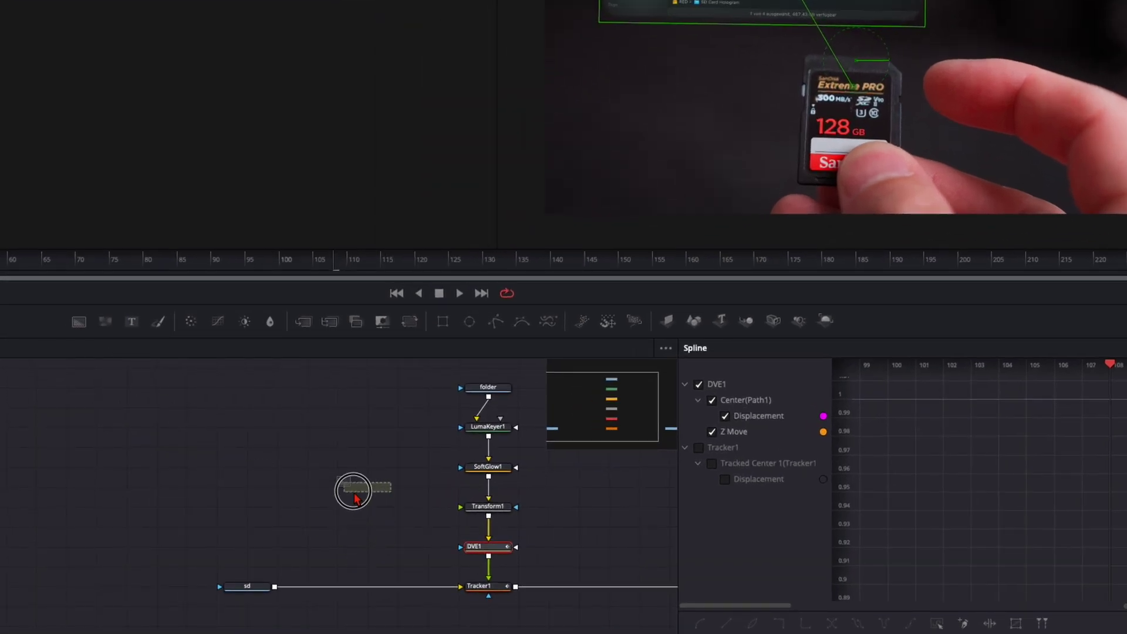
left_click_drag(355, 498, 355, 498)
left_click_drag(498, 323, 367, 442)
left_click_drag(396, 491, 274, 587)
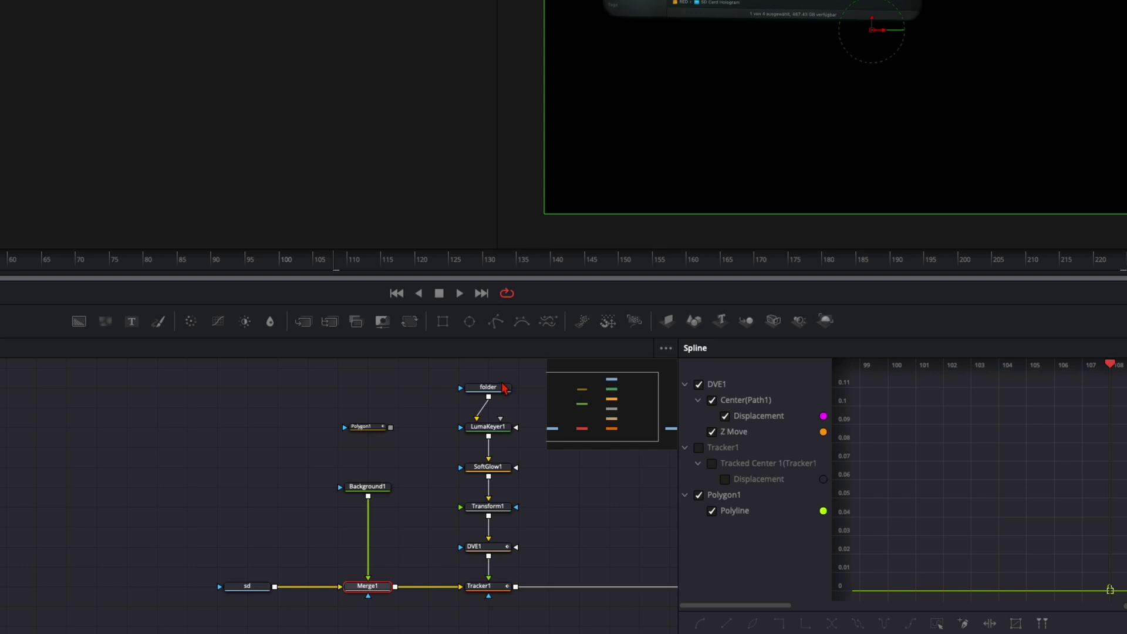
left_click_drag(288, 480, 479, 579)
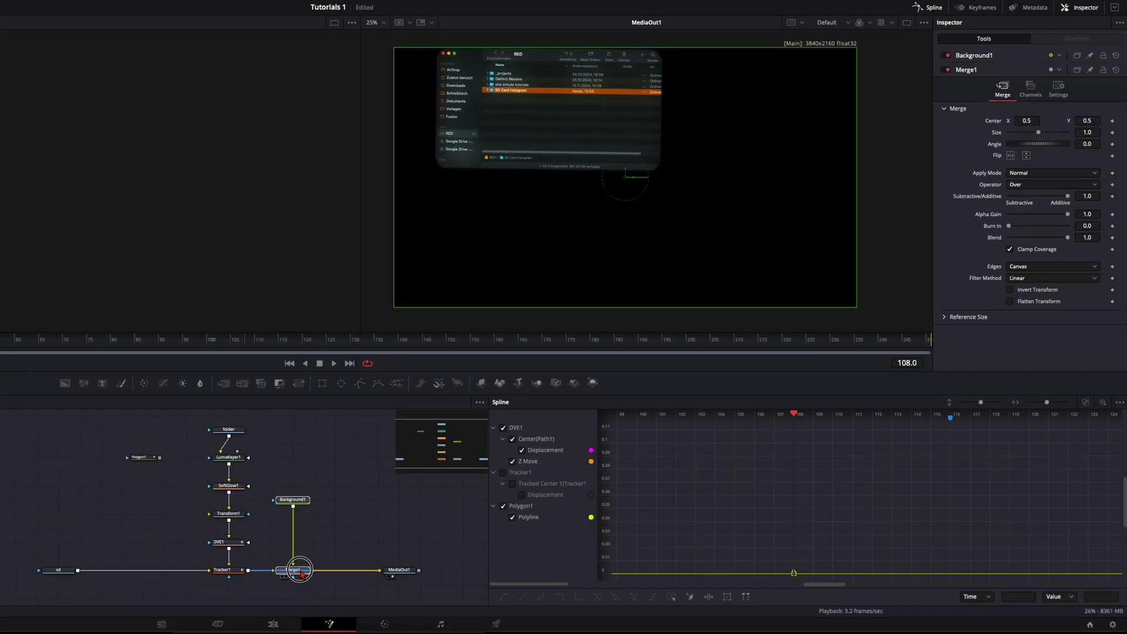
left_click_drag(302, 573, 301, 571)
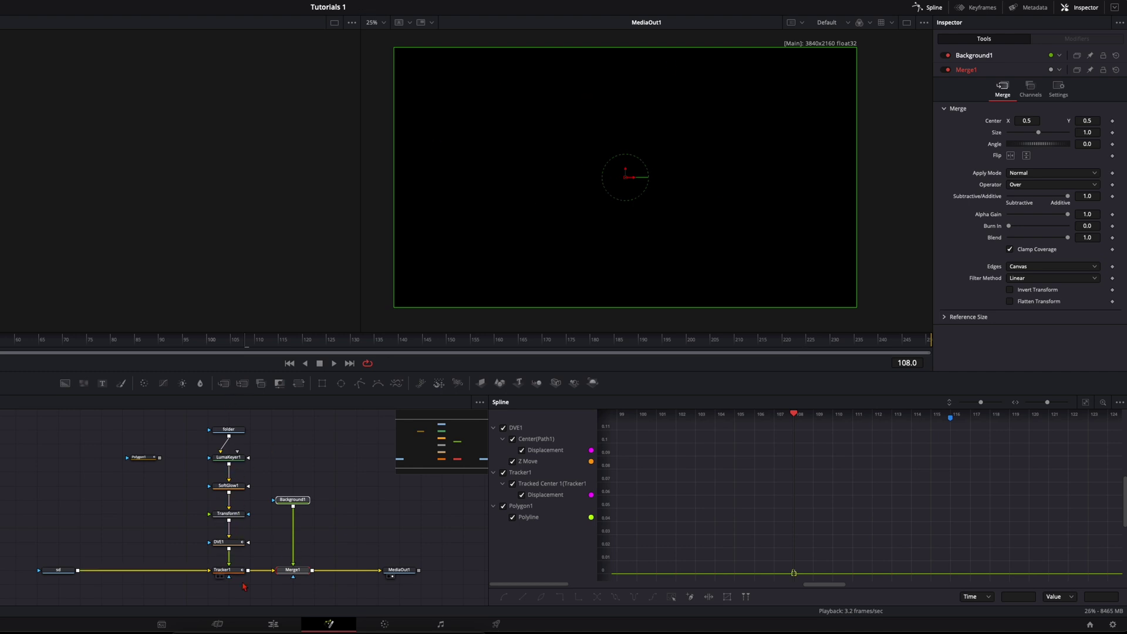
left_click_drag(298, 574, 148, 573)
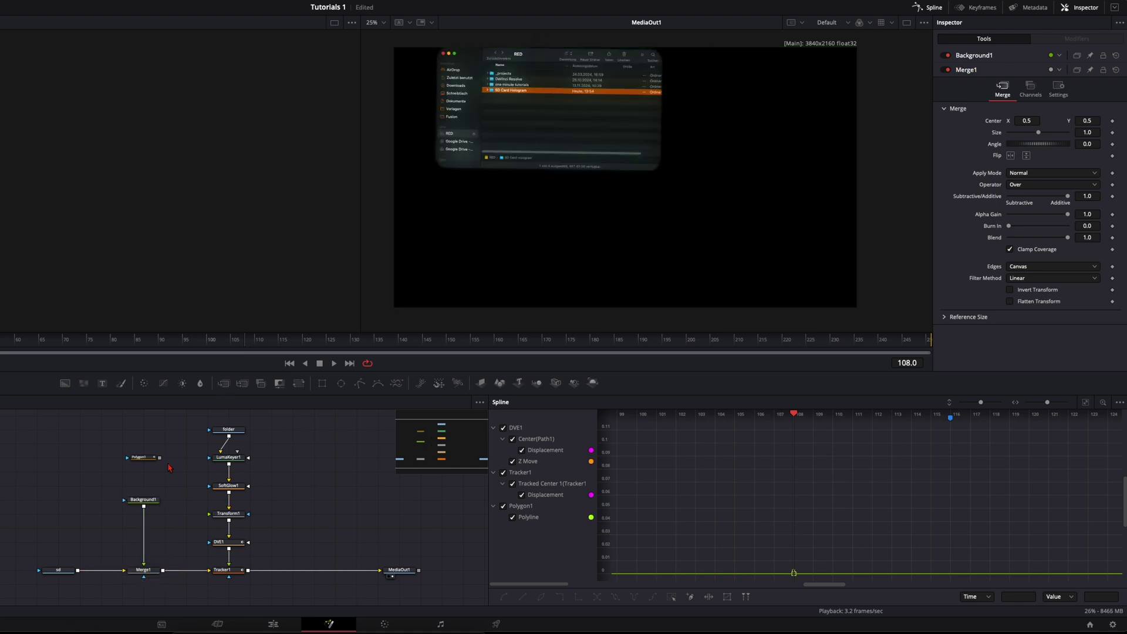
Step: Mask Background1 with Polygon1 and draw the beam's curved right side from the SD card up to the folder window's lower-right corner
left_click_drag(160, 458, 145, 501)
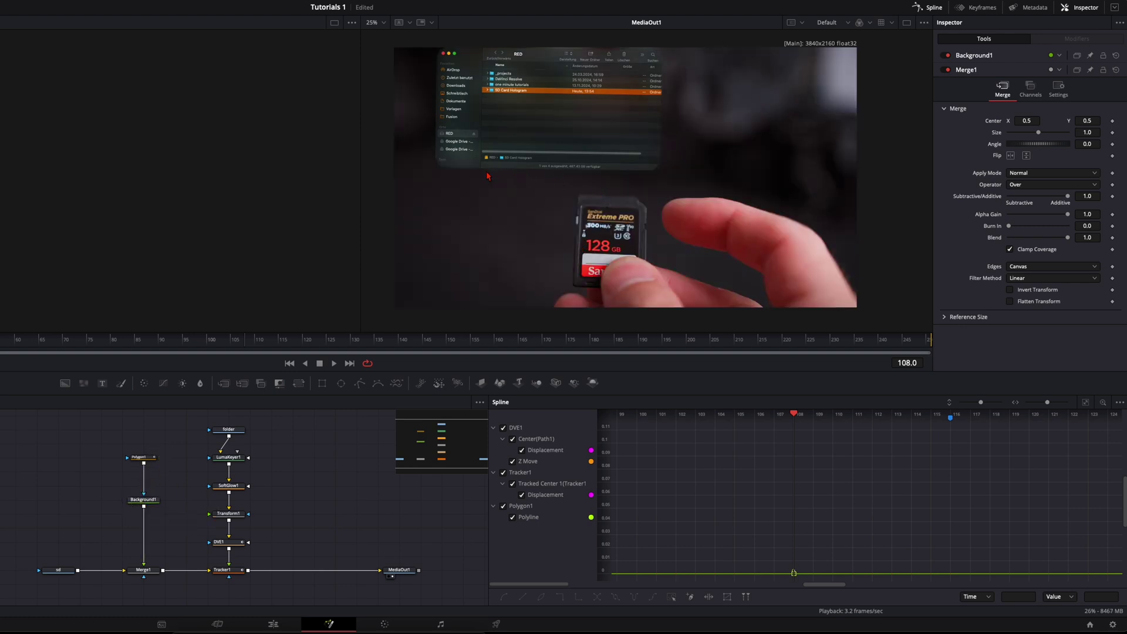
left_click(147, 460)
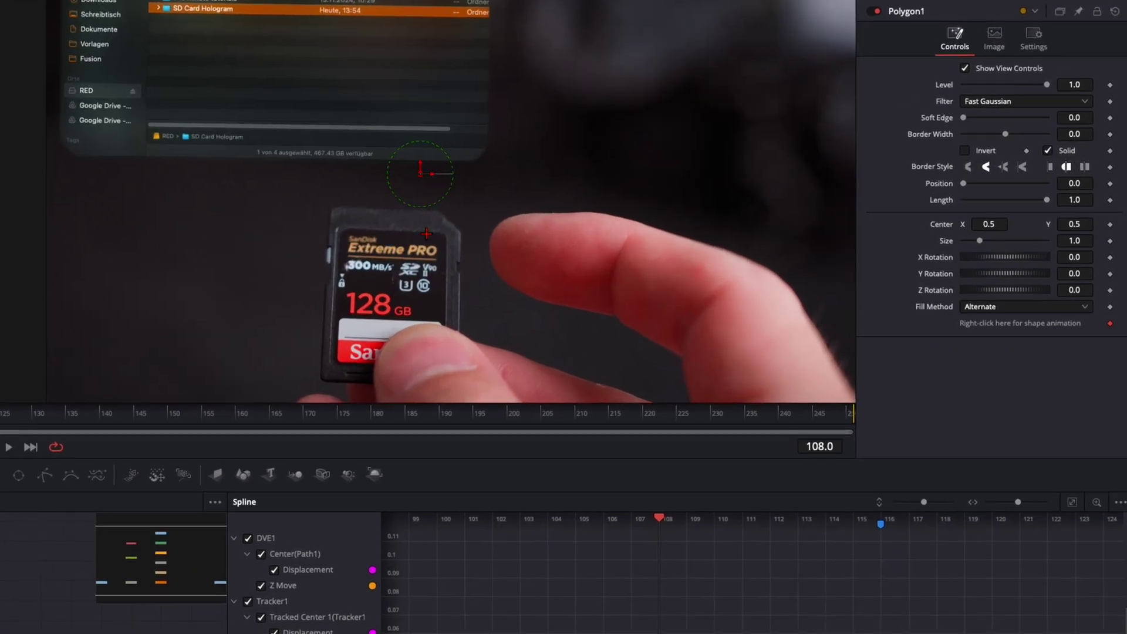
left_click(428, 228)
left_click_drag(426, 212, 428, 205)
left_click(435, 188)
left_click(445, 181)
left_click_drag(457, 171, 462, 167)
Step: Continue the beam outline to the folder window's lower-left corner, curve it back down to the SD card, and close the polygon
left_click_drag(219, 185, 321, 193)
left_click(192, 170)
left_click(243, 180)
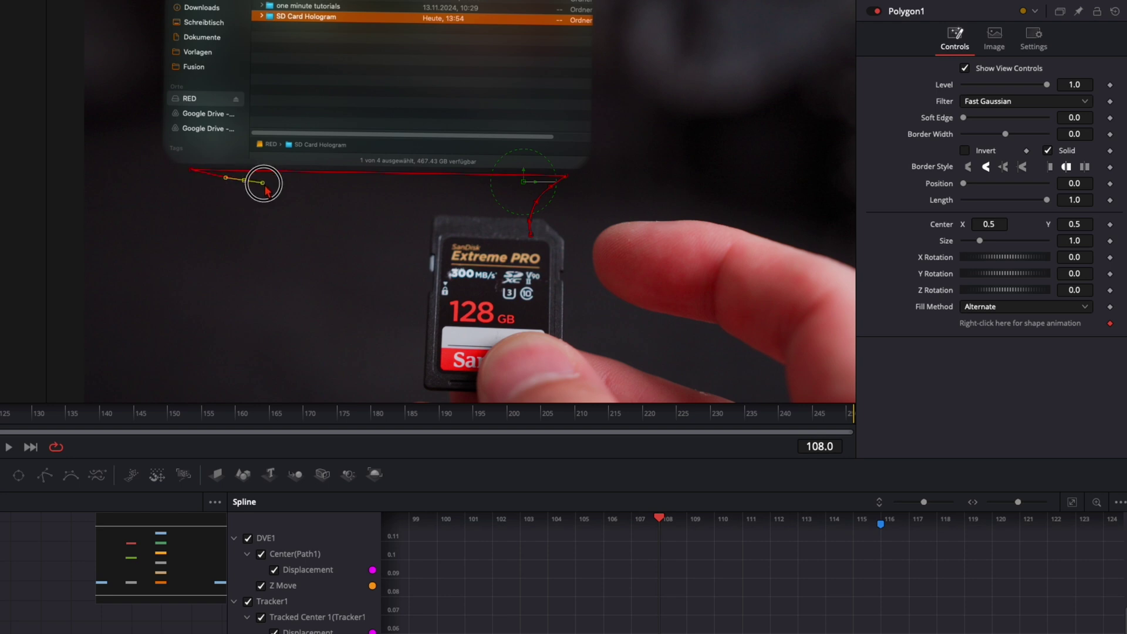
left_click(337, 182)
left_click_drag(351, 184, 473, 215)
left_click(474, 221)
left_click(476, 227)
left_click(531, 234)
left_click(341, 182)
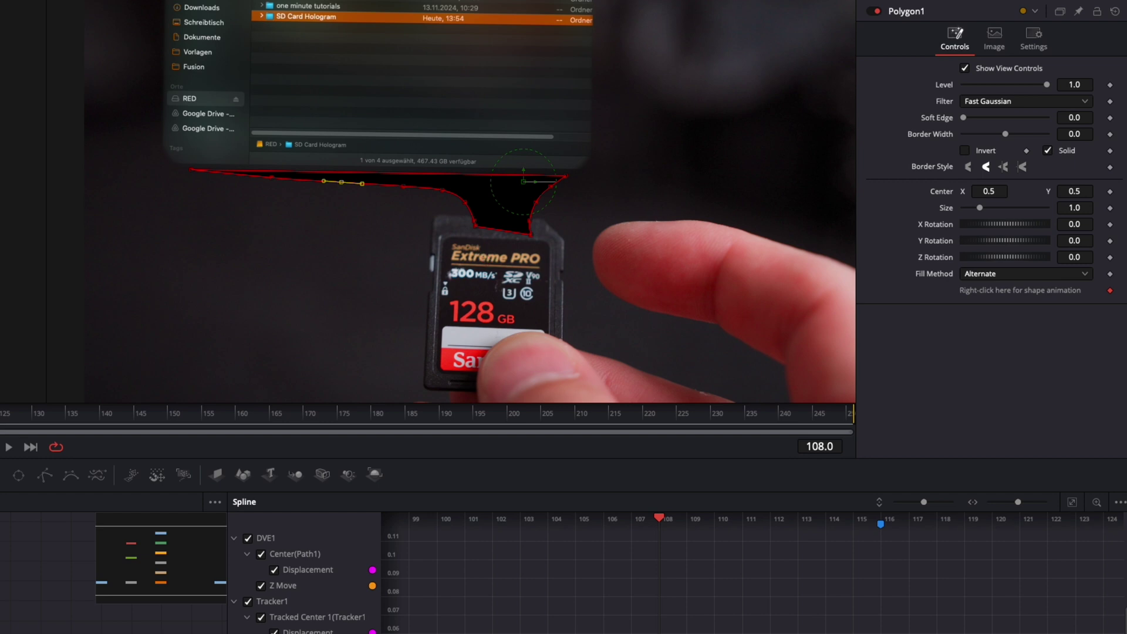
Step: Set Background1's color to turquoise with Red 0.0, Green 1.0 and Blue about 0.812
left_click(131, 558)
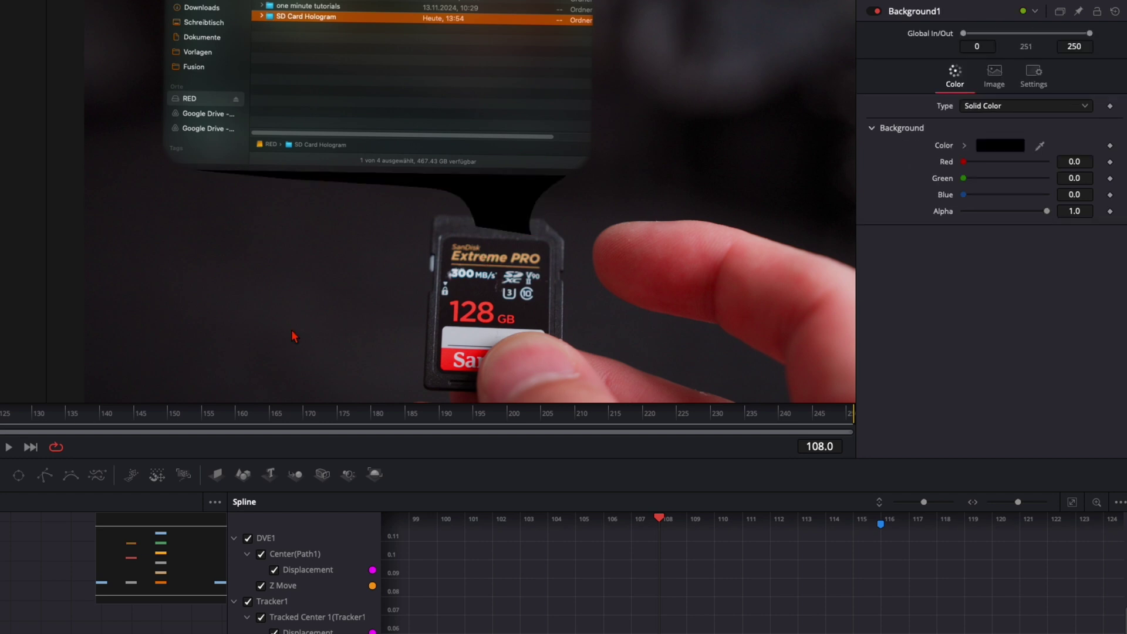
left_click(998, 144)
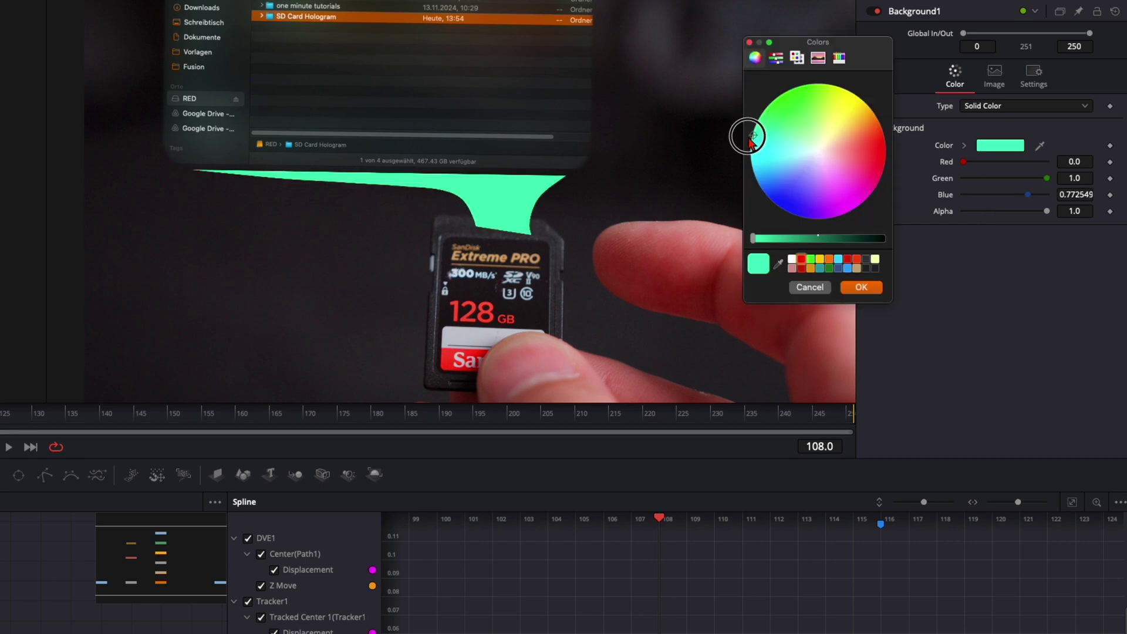
left_click_drag(752, 139, 752, 142)
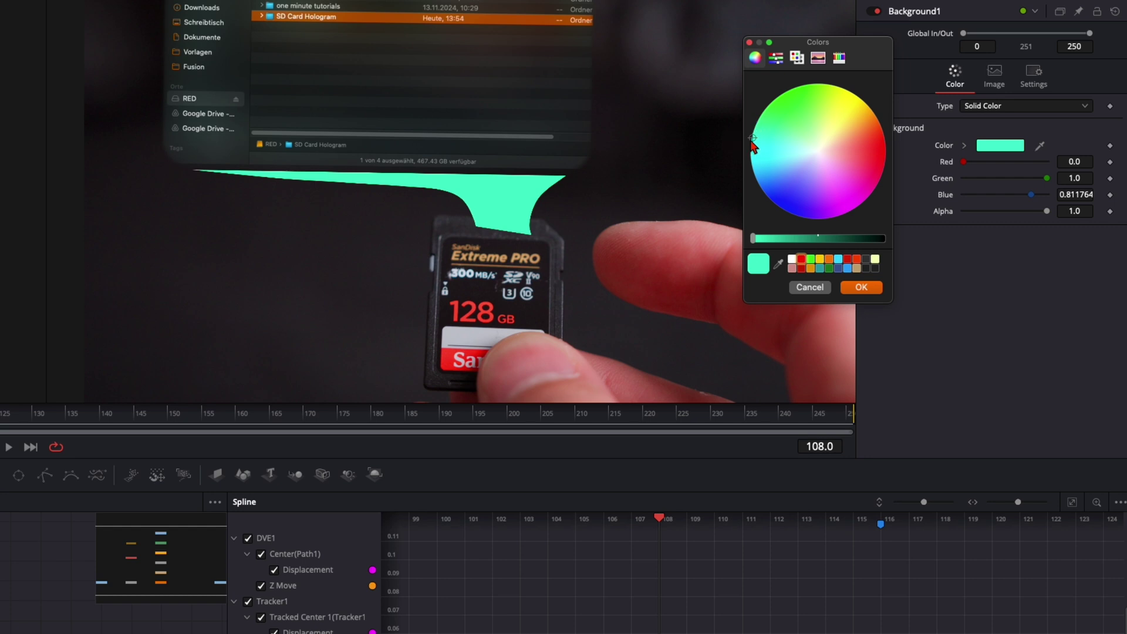
left_click(862, 287)
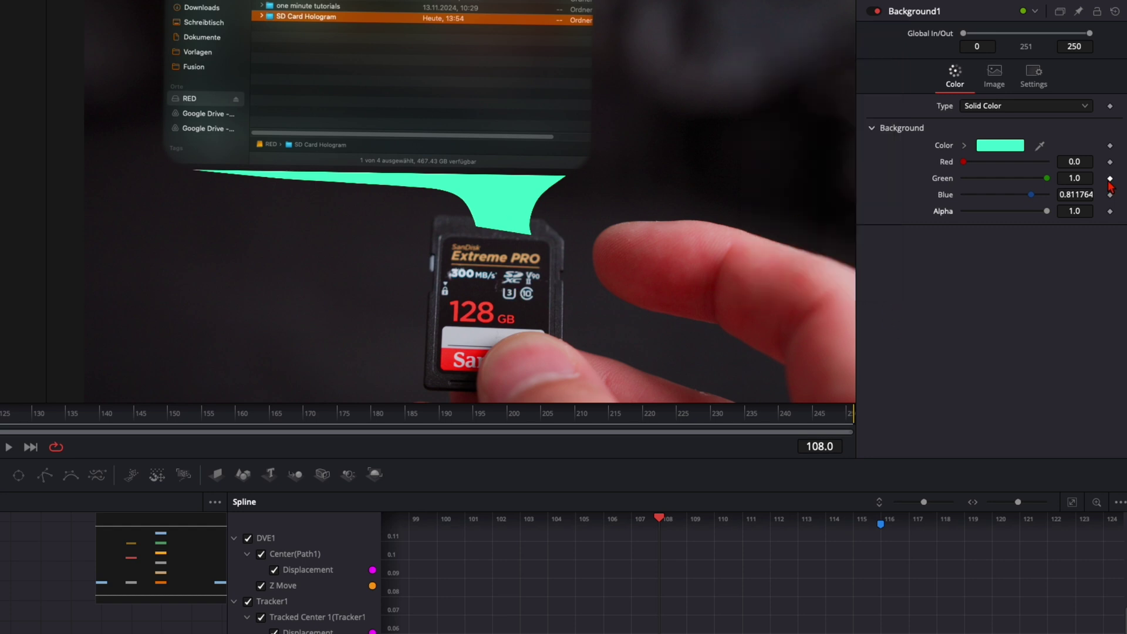
Step: Set Background1's Alpha to 0.0 and darken its color to Green about 0.255 and Blue about 0.220
left_click_drag(1047, 211, 902, 222)
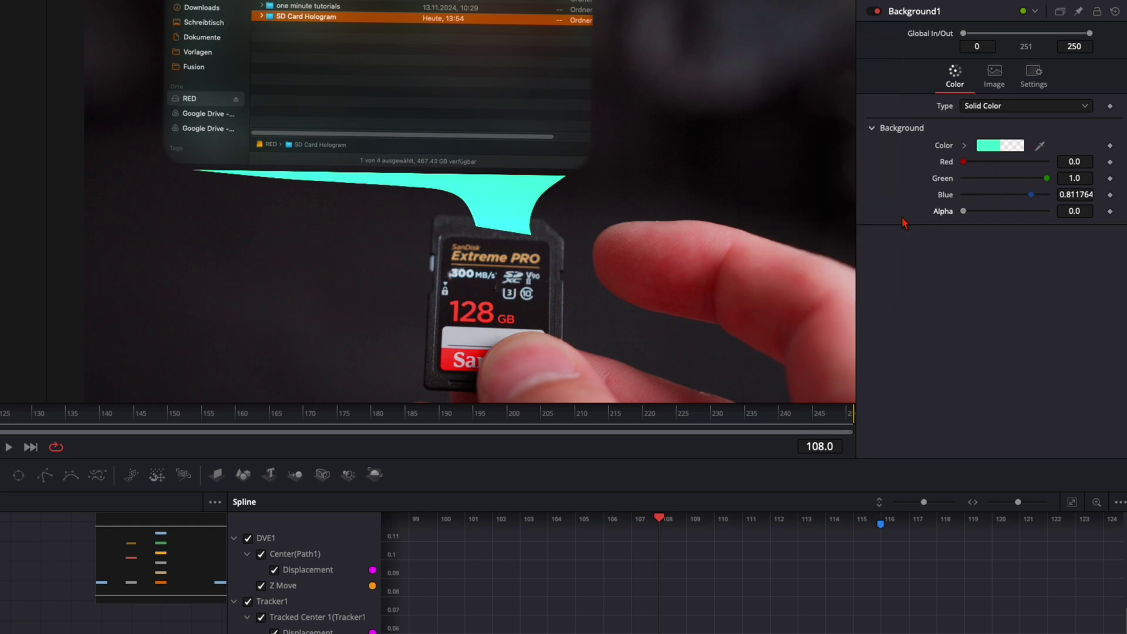
left_click(997, 148)
left_click_drag(772, 242, 854, 242)
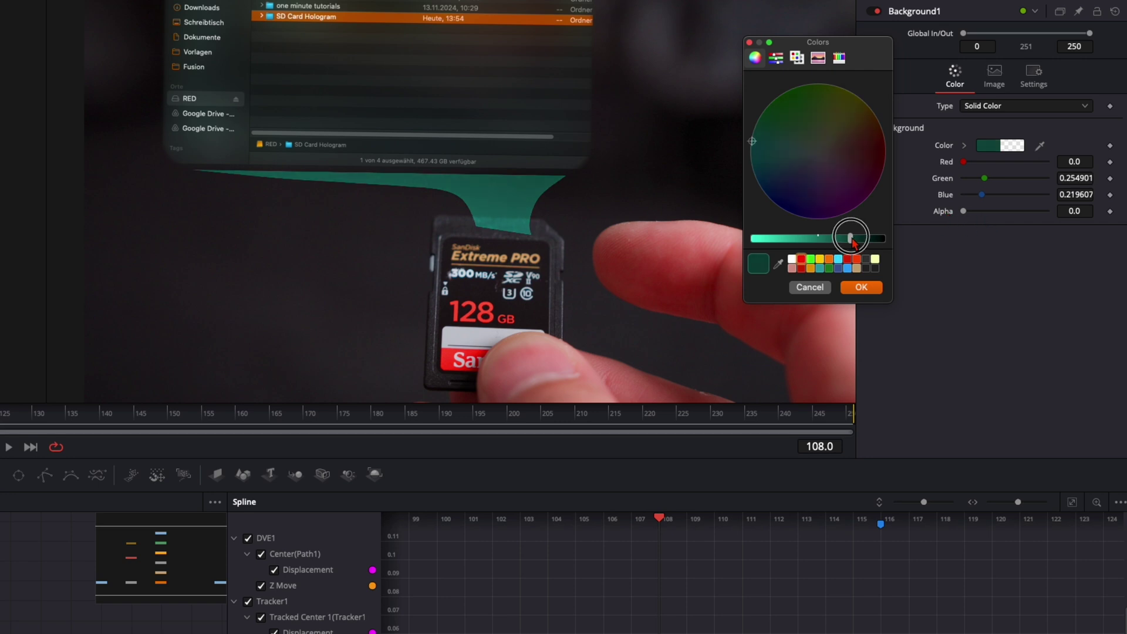
left_click(859, 284)
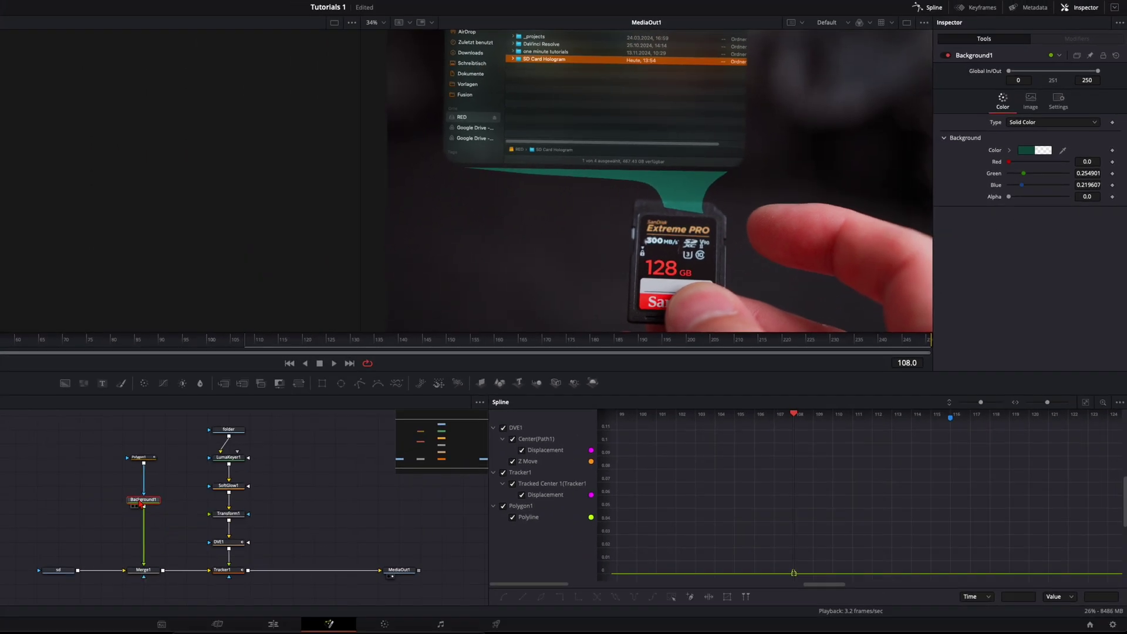
key("shift+space")
type("sa")
key("Return")
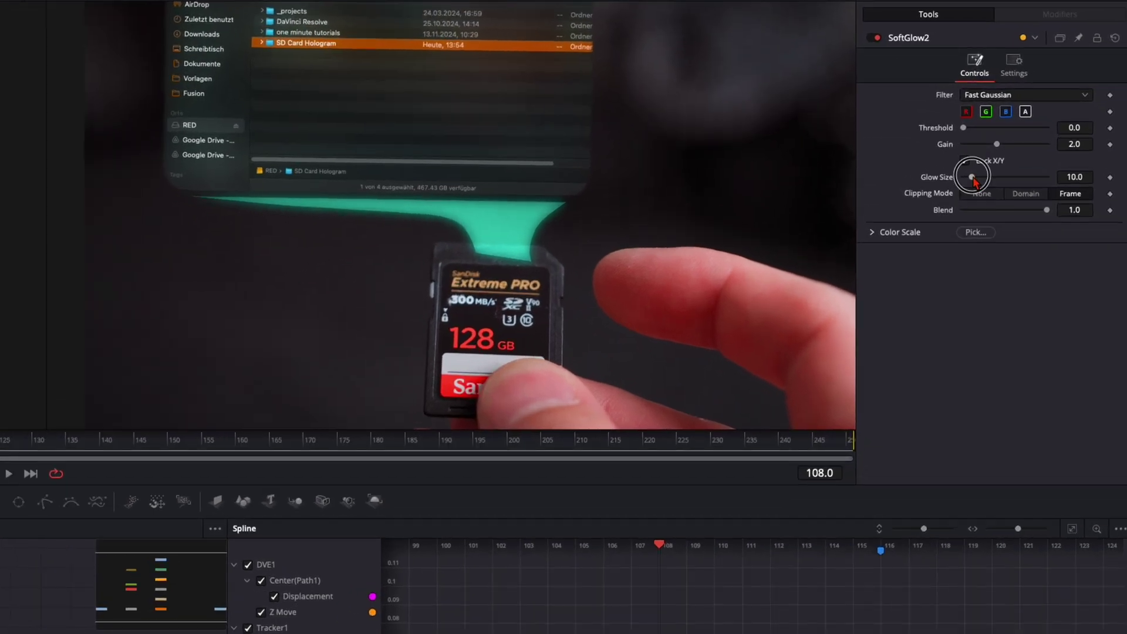
Step: Increase Polygon1's Soft Edge to feather the hologram beam
left_click_drag(969, 178, 986, 144)
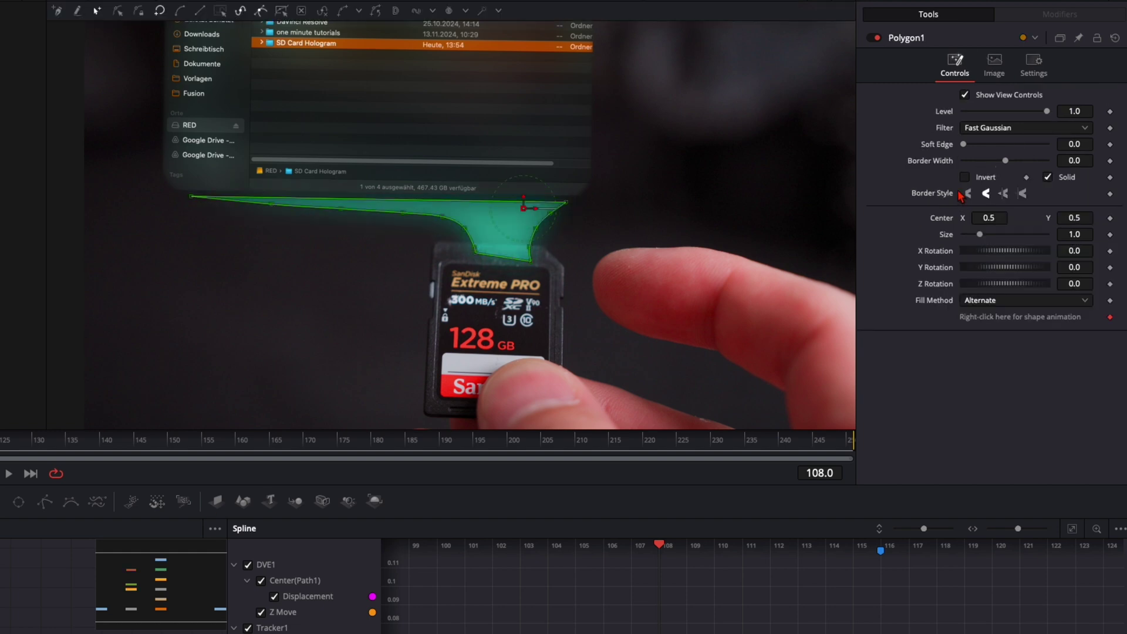
left_click_drag(964, 152, 982, 147)
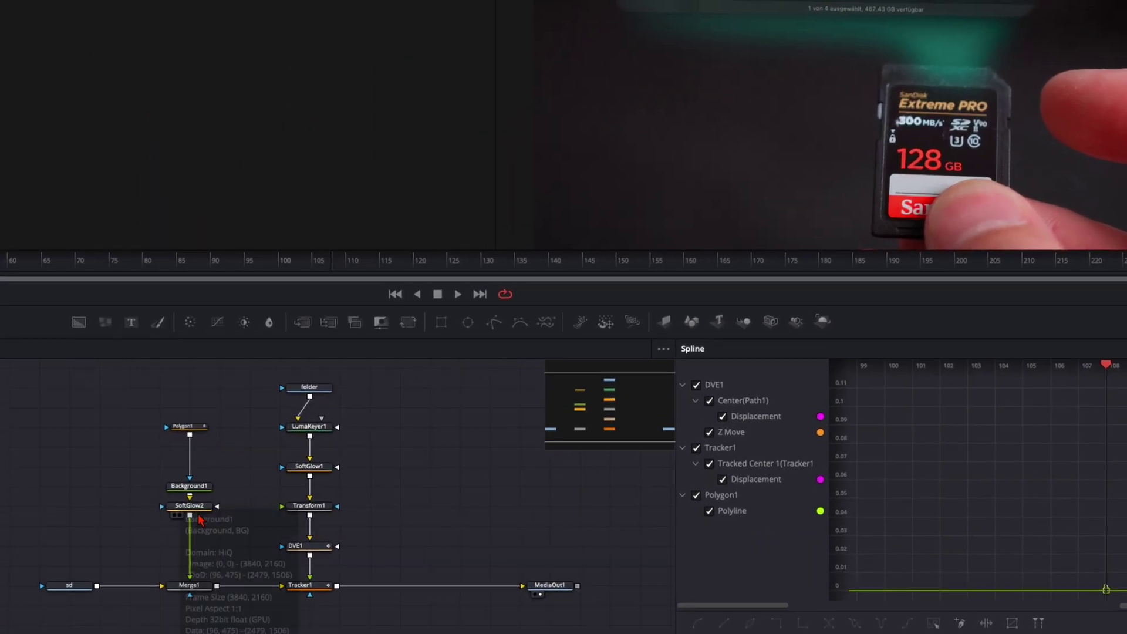
Step: Add a Displace node after SoftGlow2
key("shift+space")
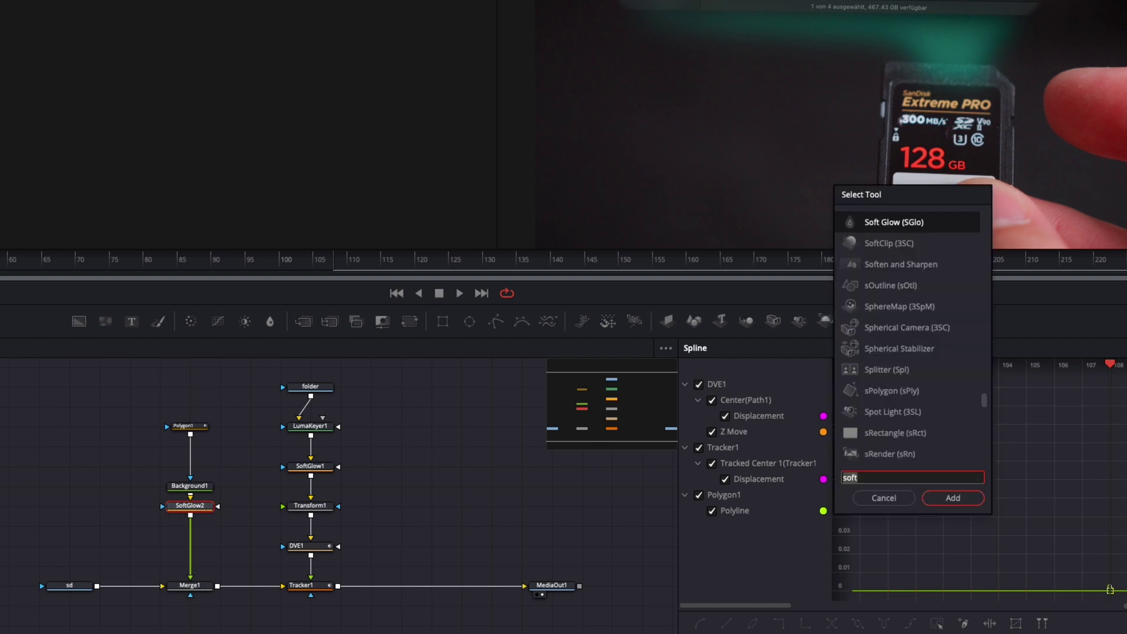
type("disp")
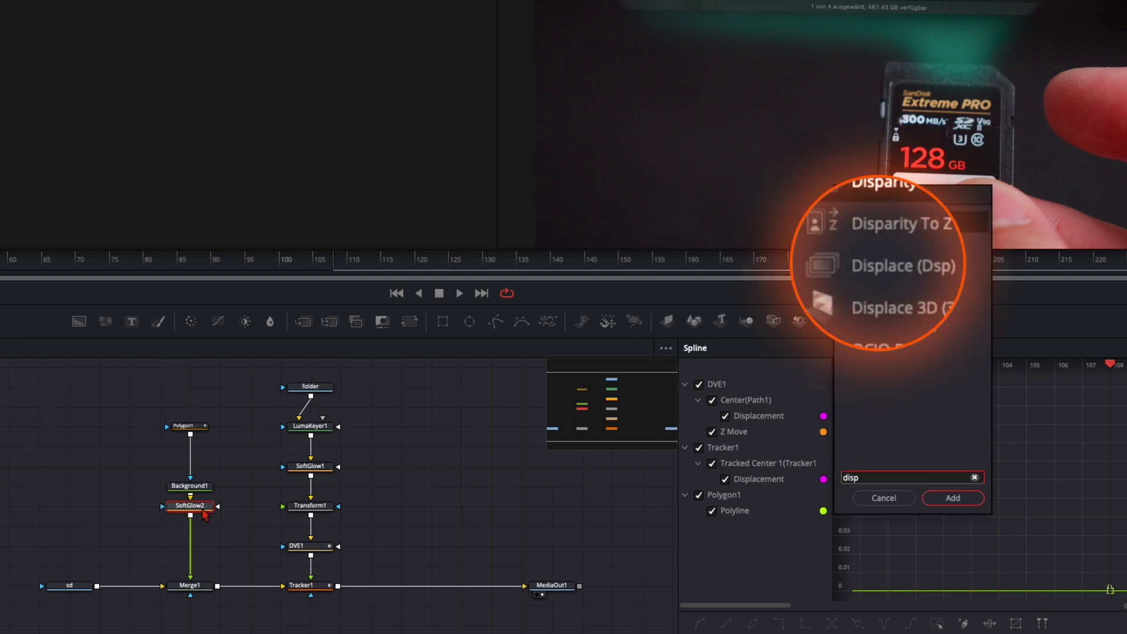
key("Down")
key("Return")
Step: Add a FastNoise node, connect it to Displace1's foreground input, and space out the nodes of the beam branch
left_click(93, 515)
key("shift+space")
type("fast")
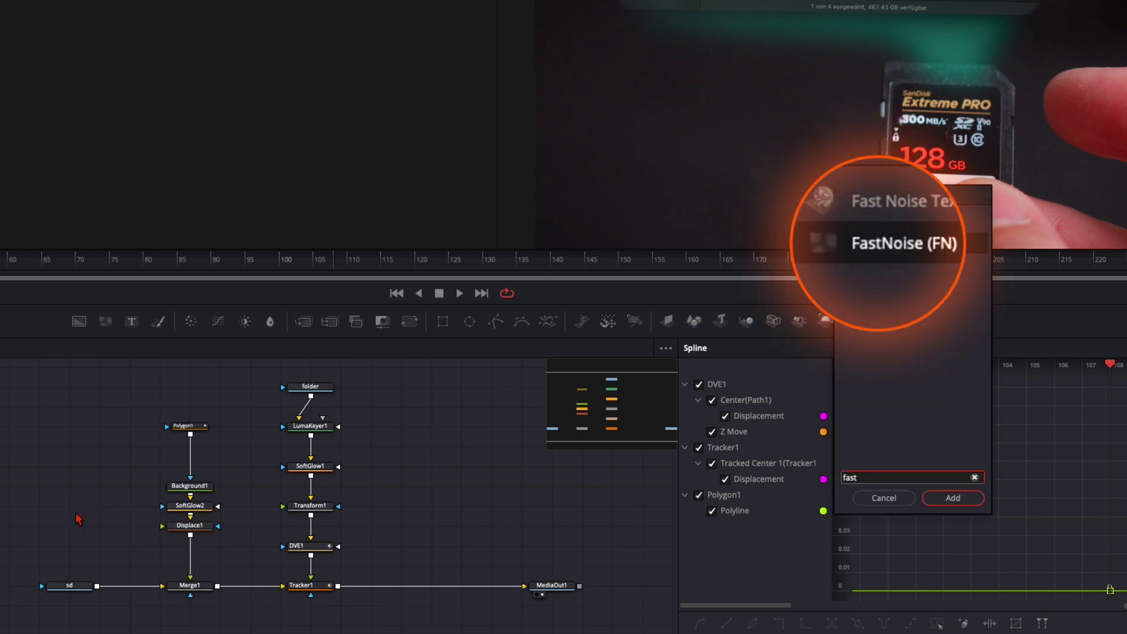
key("Return")
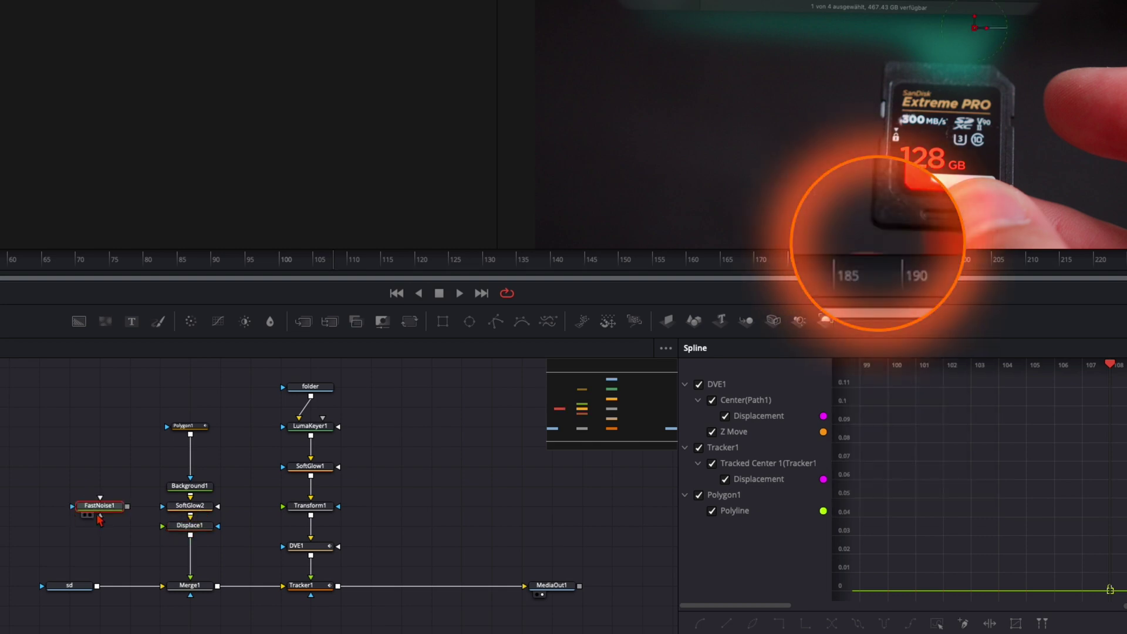
left_click_drag(127, 507, 184, 547)
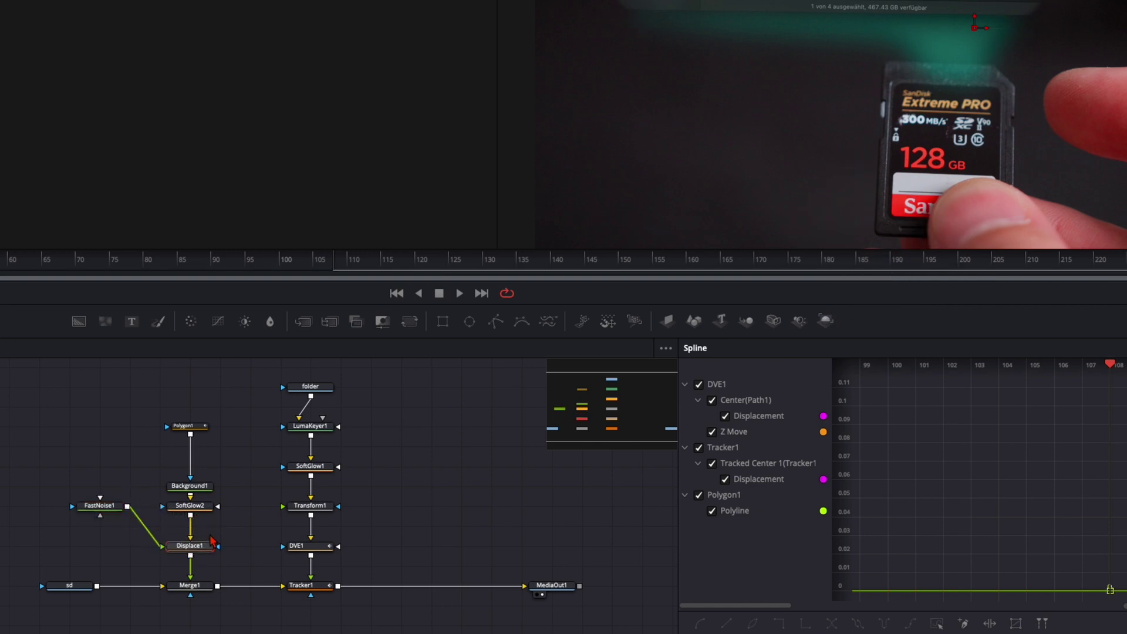
left_click_drag(171, 404, 199, 500)
left_click(205, 503)
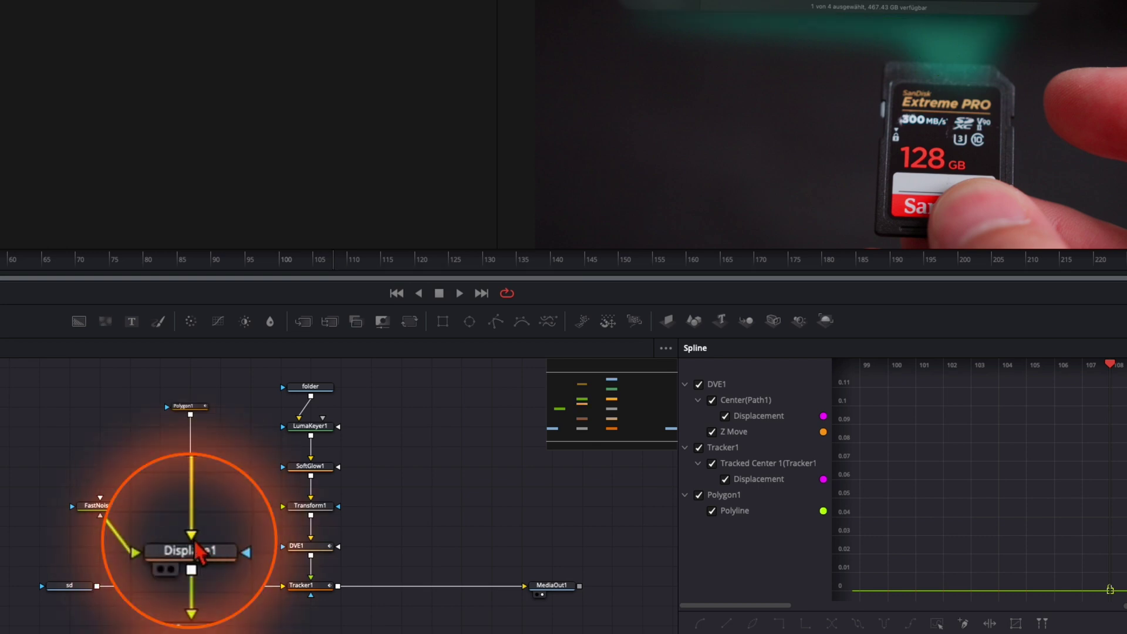
Step: Preview the FastNoise1 node in the empty viewer, then set its Scale to about 5.35 and its Seethe Rate to 1.0
left_click_drag(96, 505, 98, 546)
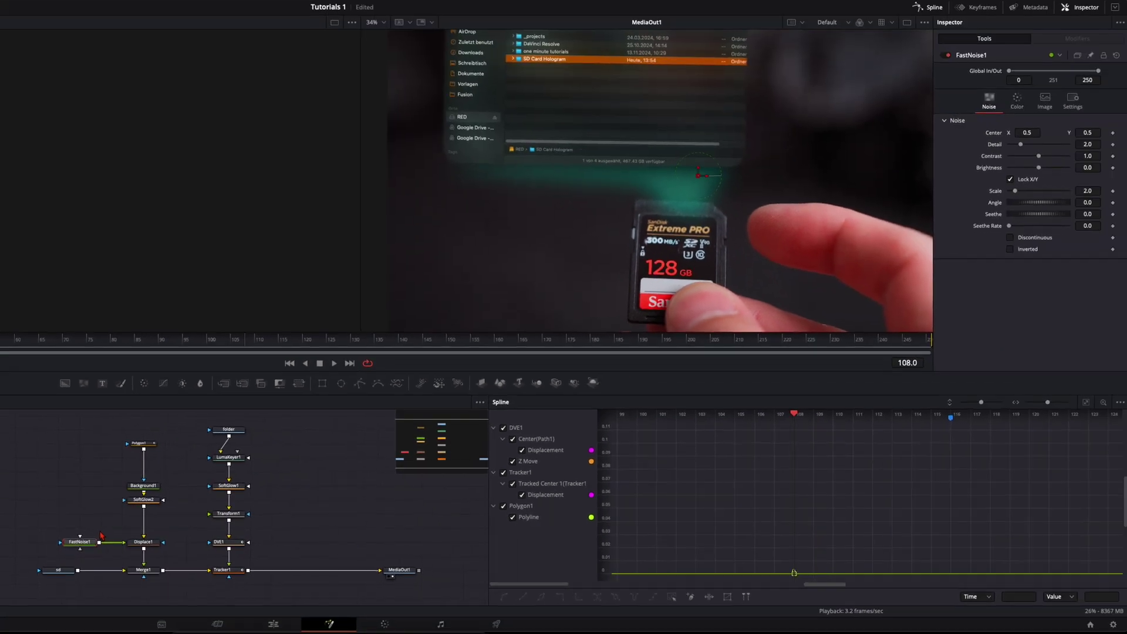
left_click(69, 549)
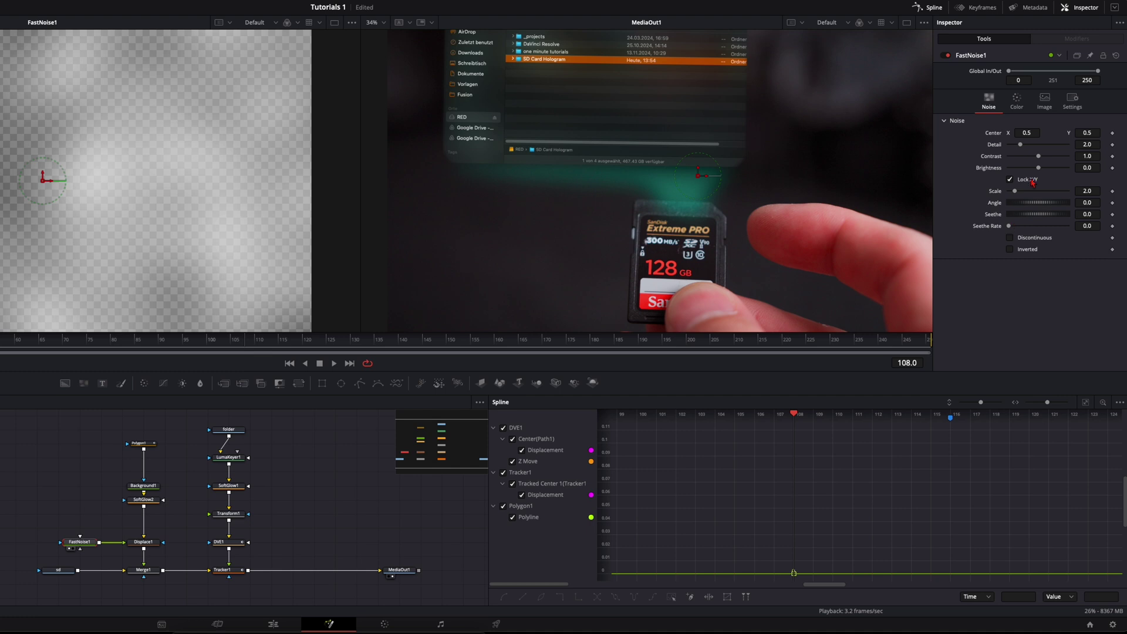
mouse_move(1016, 196)
left_mouse_down()
mouse_move(1040, 195)
mouse_move(1024, 196)
left_mouse_up()
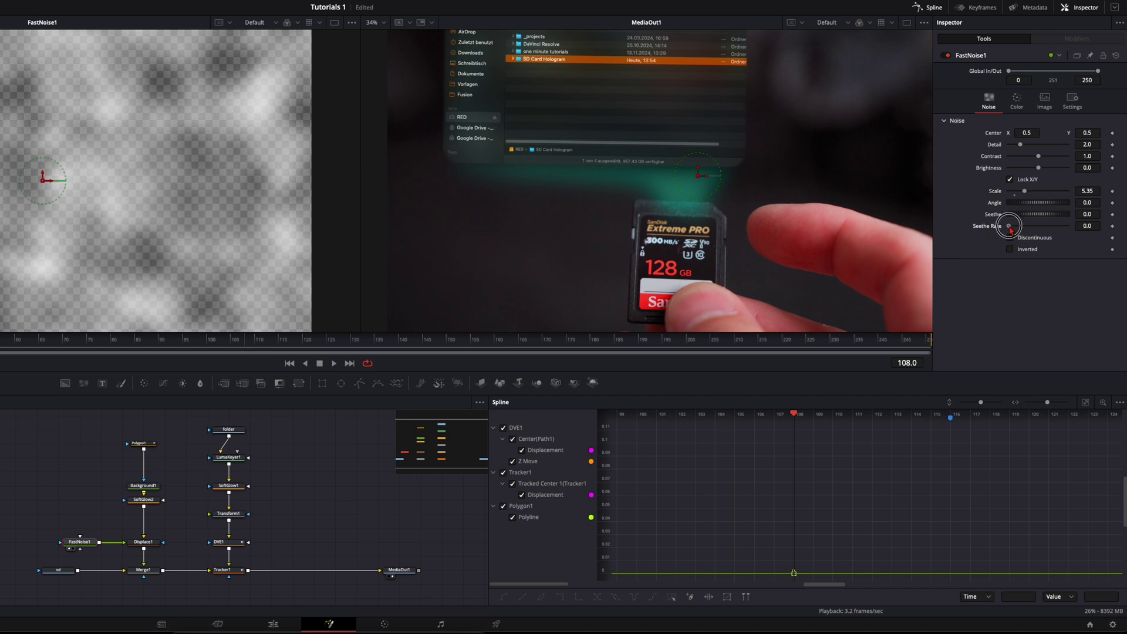
left_click_drag(1009, 226, 1093, 228)
left_click_drag(48, 347, 77, 344)
key("space")
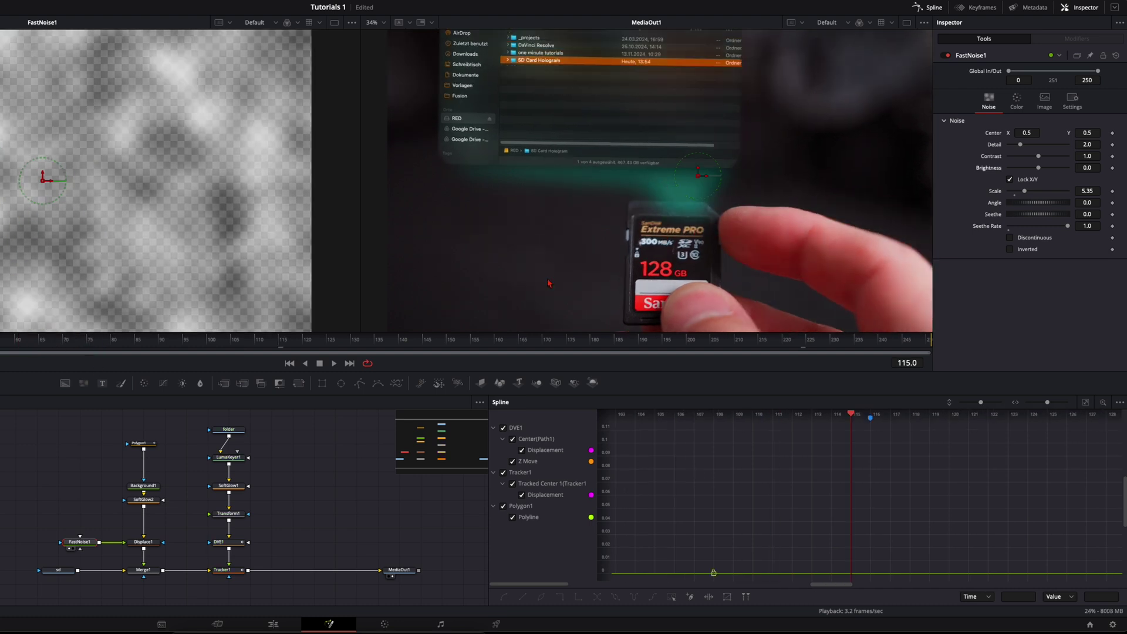
Step: Adjust Displace1's Refraction Strength and fine-tune FastNoise1's Detail for a finer noise pattern
left_click(147, 548)
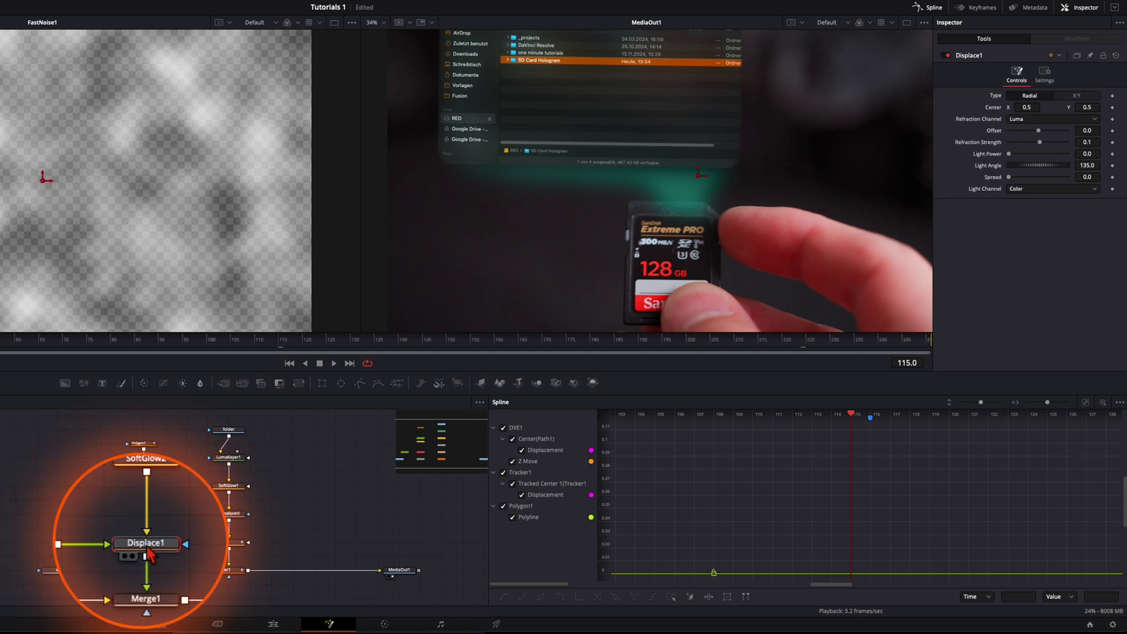
left_click_drag(1041, 142, 1031, 170)
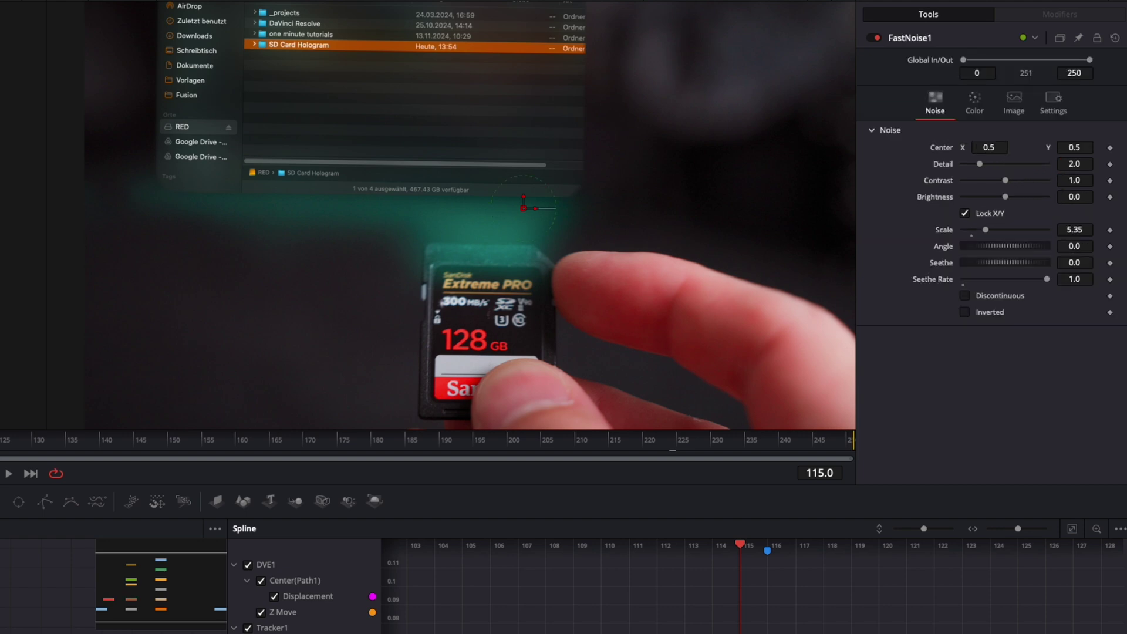
mouse_move(979, 164)
left_mouse_down()
mouse_move(1017, 165)
mouse_move(1020, 183)
mouse_move(1038, 184)
mouse_move(1002, 183)
mouse_move(997, 203)
mouse_move(979, 186)
left_mouse_up()
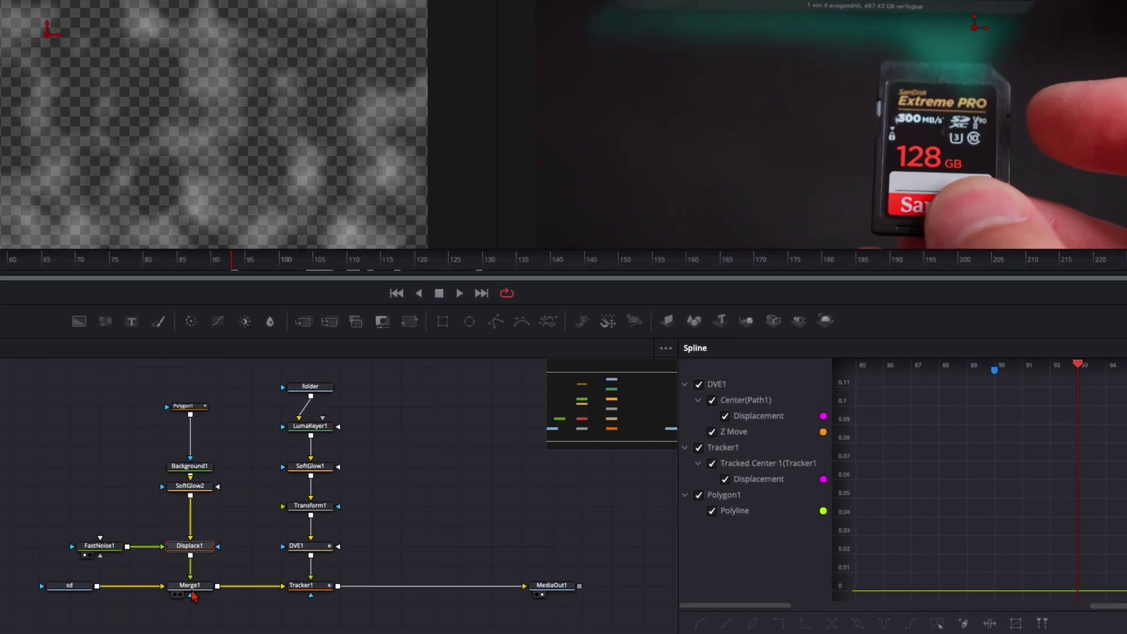
Step: Replace Merge1 with a copy of Tracker1 that composites the Displace1 beam over the sd footage
left_click(143, 571)
key("BackSpace")
left_click(294, 586)
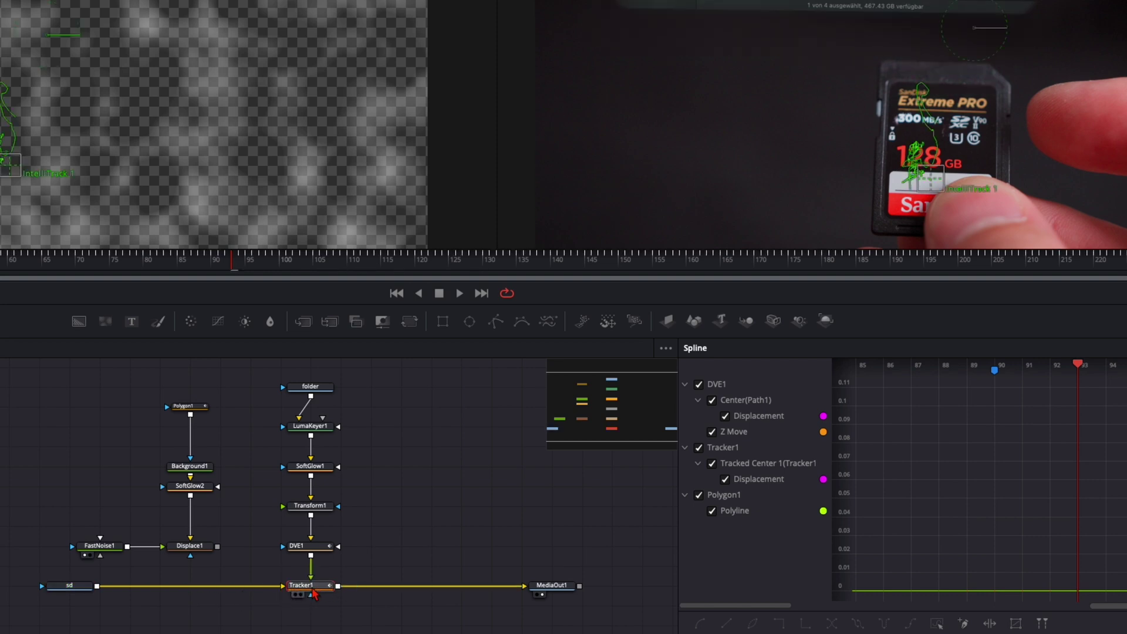
left_click(170, 571)
key("super+v")
left_click_drag(168, 567, 196, 586)
left_click_drag(218, 546, 196, 586)
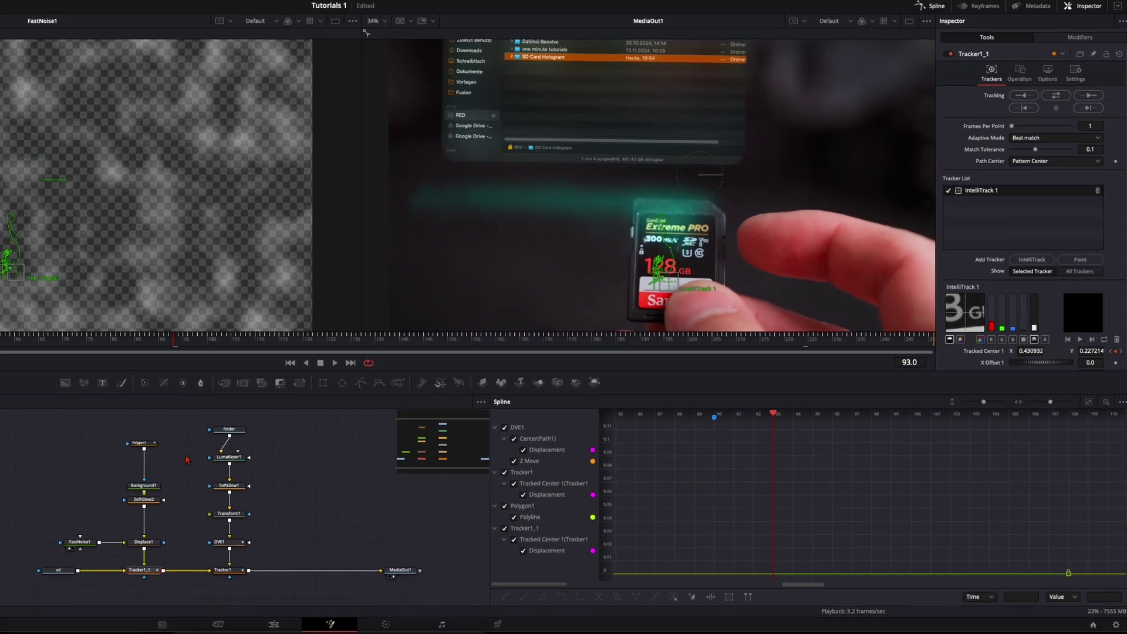
Step: Reposition Polygon1's Center to about X 0.526, Y 0.577 so the beam sits between the card and the file browser
left_click(144, 447)
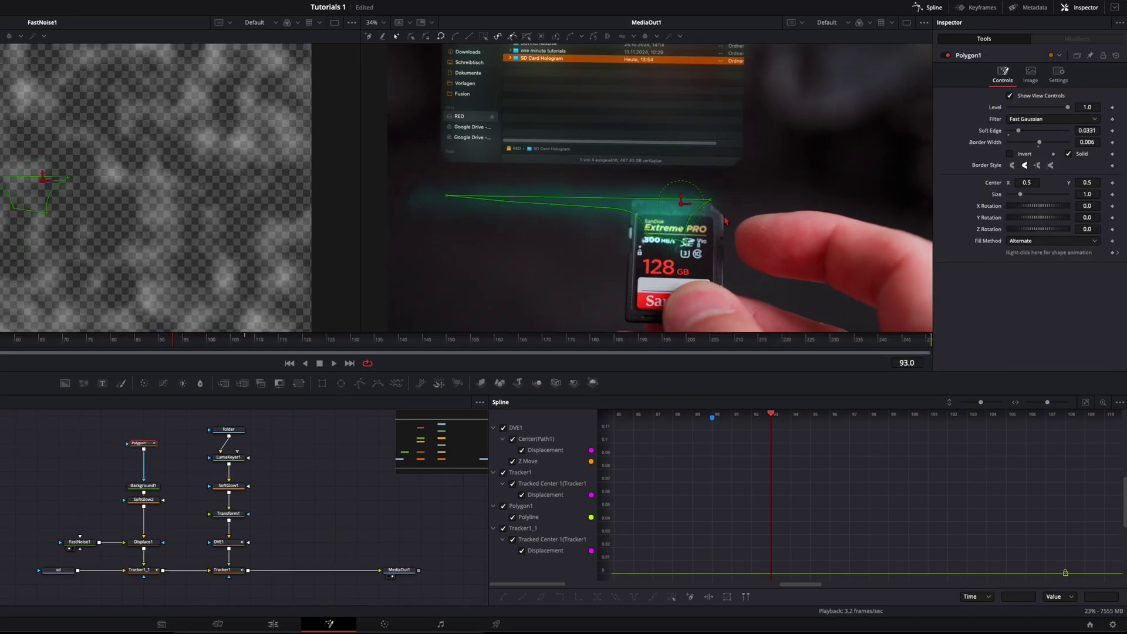
left_click_drag(681, 203, 698, 181)
left_click_drag(364, 340, 247, 345)
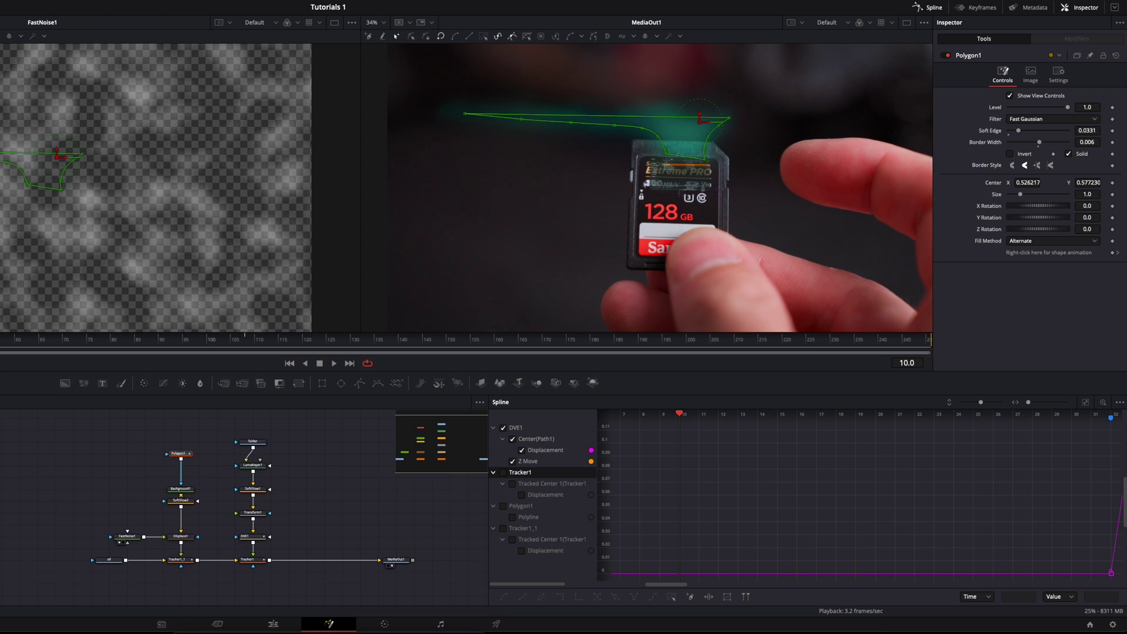
Step: Set a keyframe at frame 32 with Polygon1's Level at 0.0
left_click(907, 363)
type("30")
key("Return")
key("Right")
key("Right")
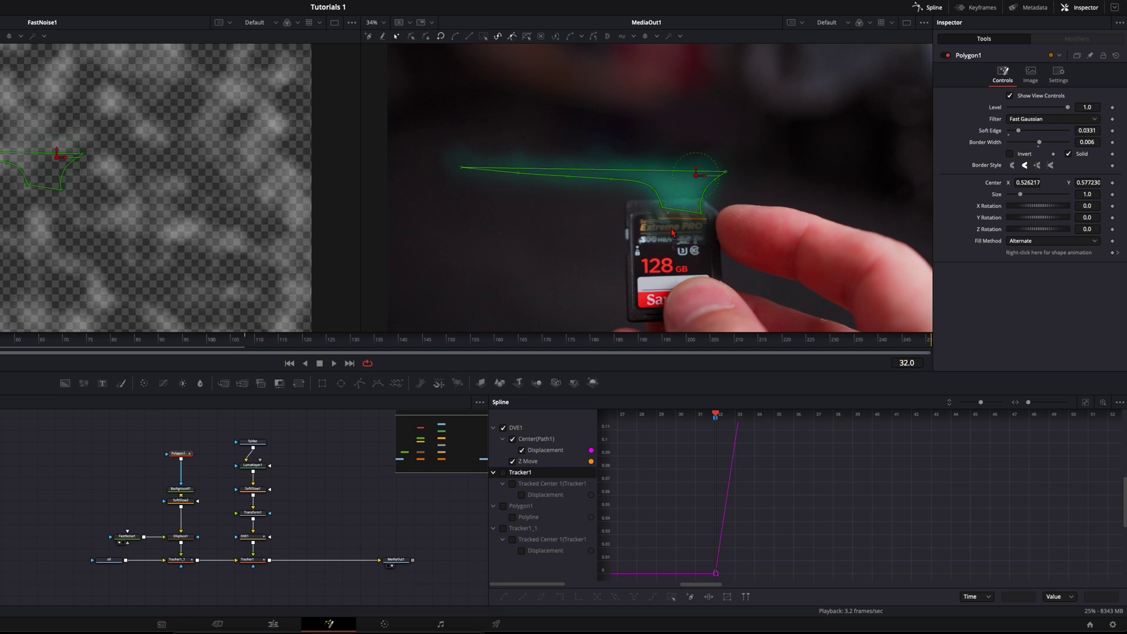
left_click(180, 453)
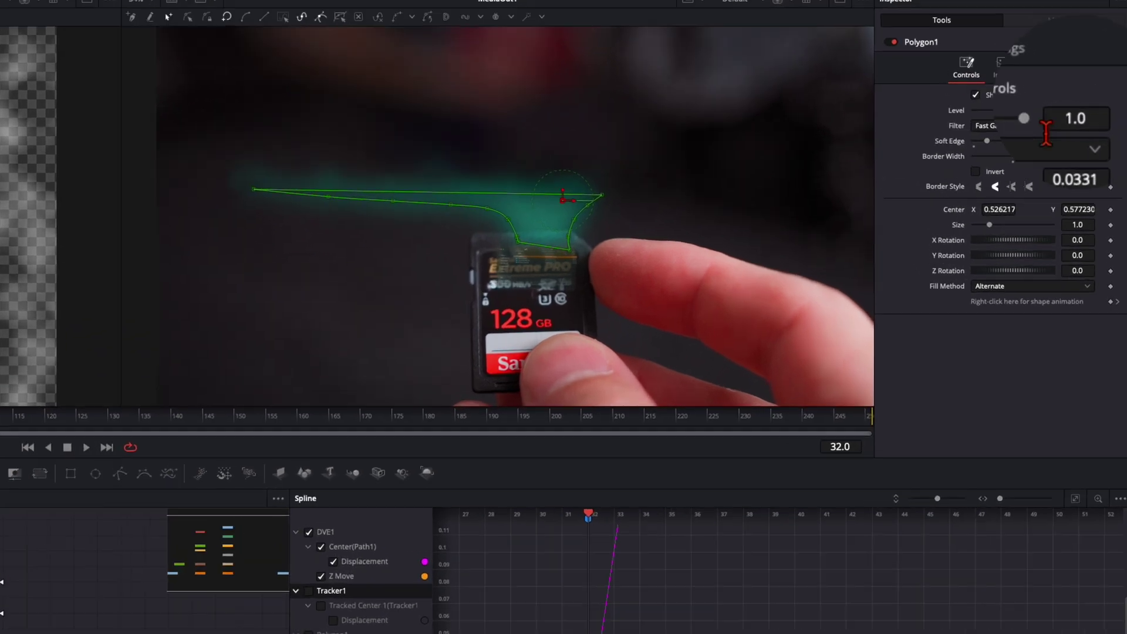
left_click_drag(1068, 107, 1011, 109)
left_click(1111, 112)
Step: Keyframe Polygon1's Level at 1.0 on frame 42 and enable its Motion Blur with Quality 10 and Shutter Angle 360
key("Right")
key("Right")
key("Right")
key("Right")
key("Right")
key("Right")
key("Right")
key("Right")
key("Right")
key("Right")
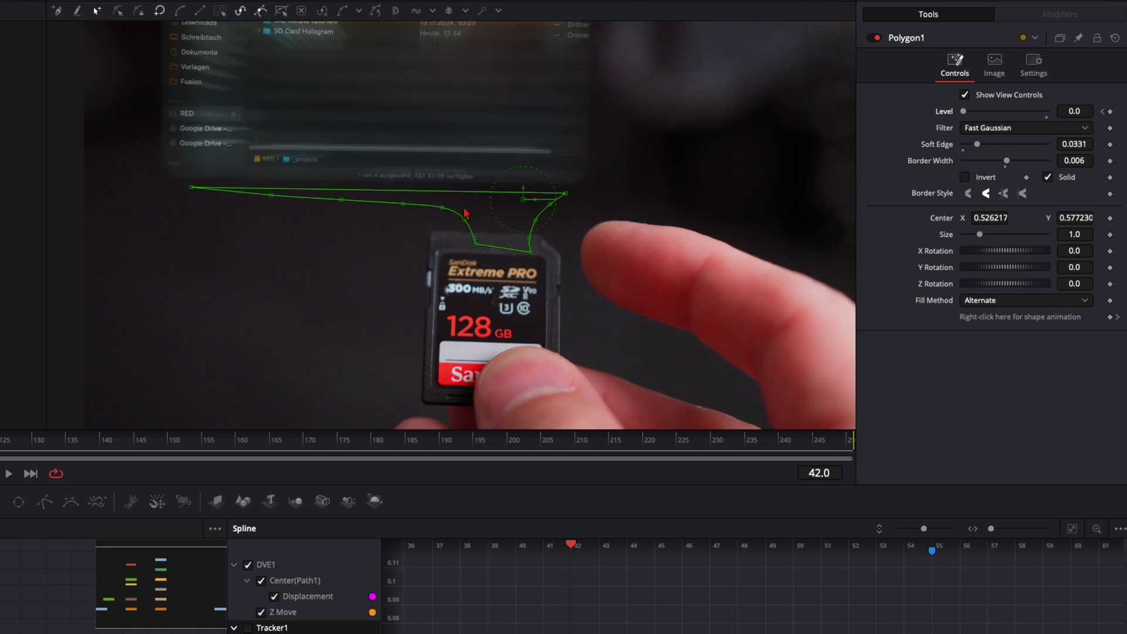
left_click_drag(964, 111, 1048, 112)
left_click(1036, 75)
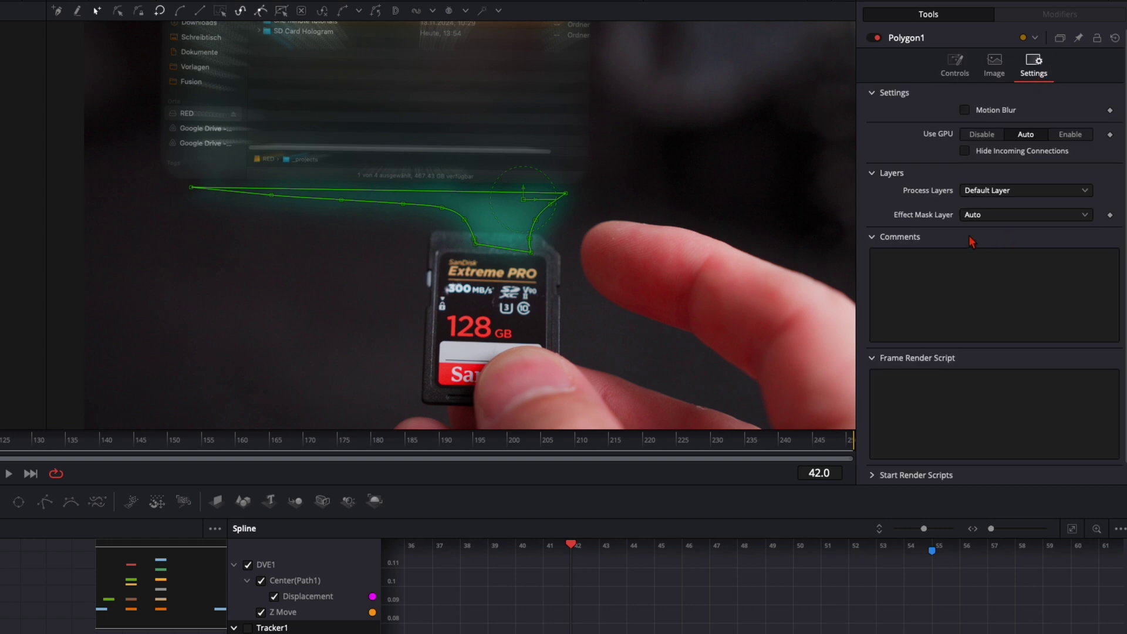
left_click(965, 110)
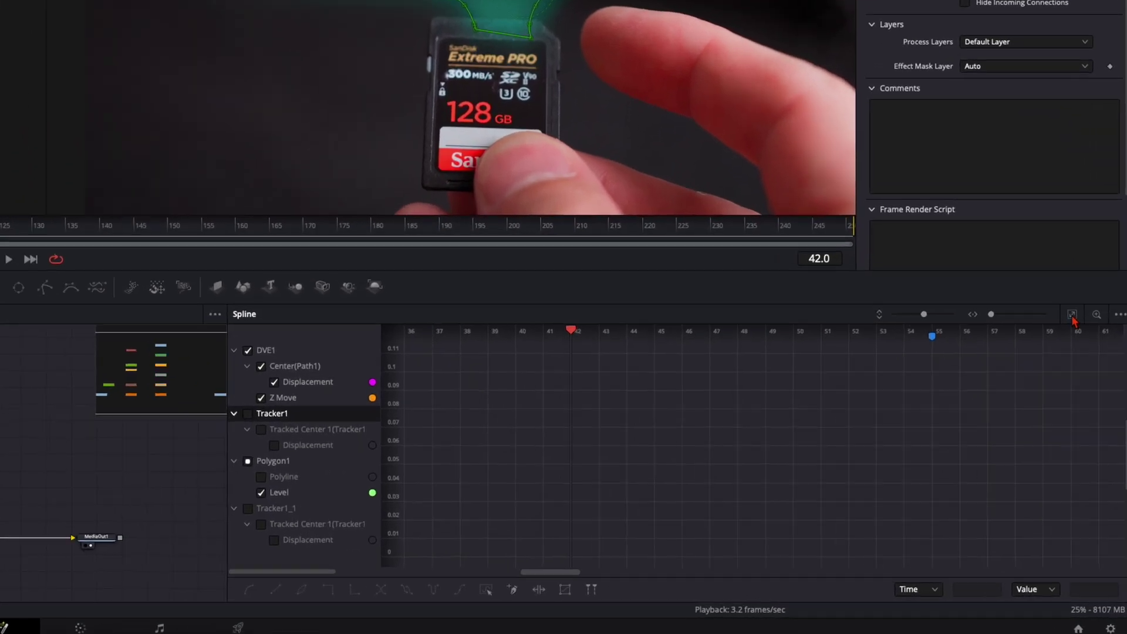
Step: Smooth all displayed DVE1 and Polygon1 Level keyframes in the Spline editor and adjust their easing
left_click(1072, 528)
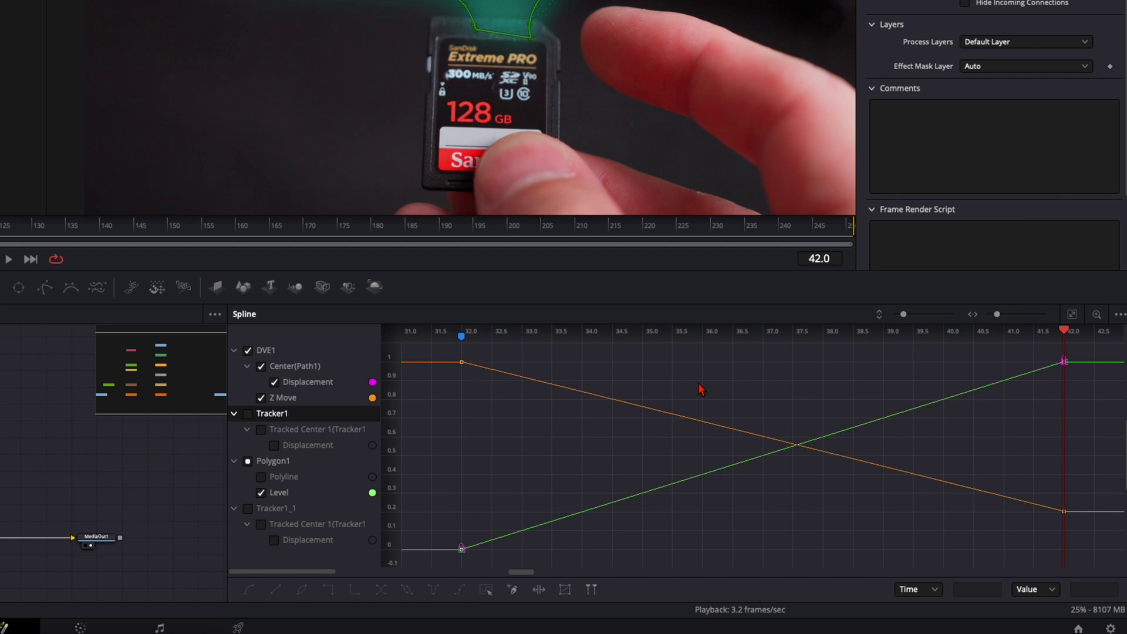
key("super+a")
key("shift+s")
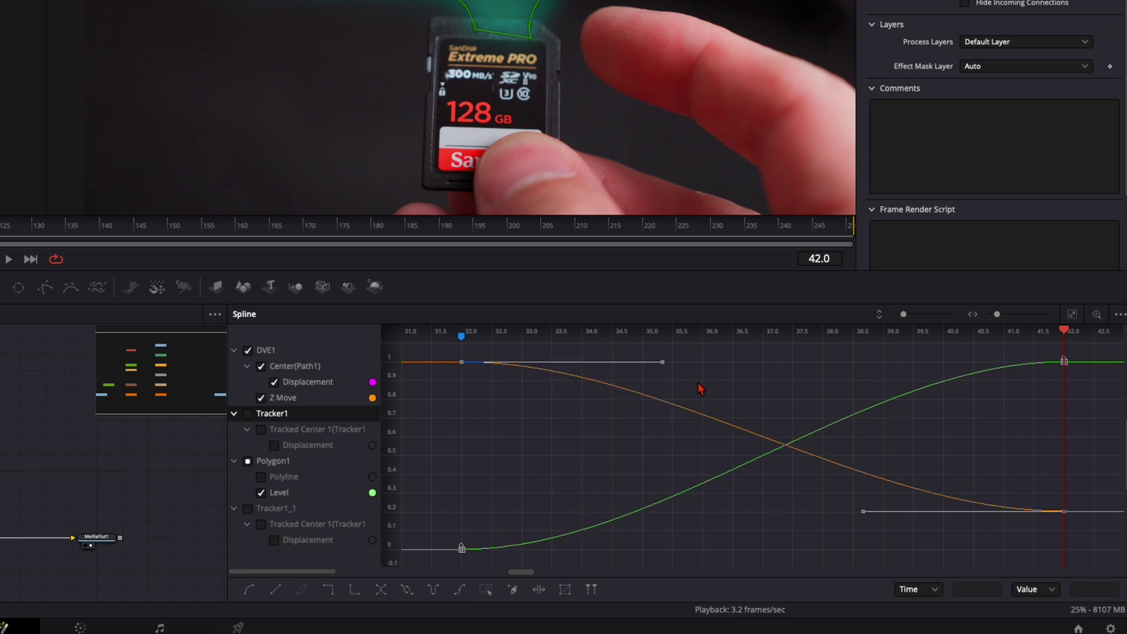
key("t")
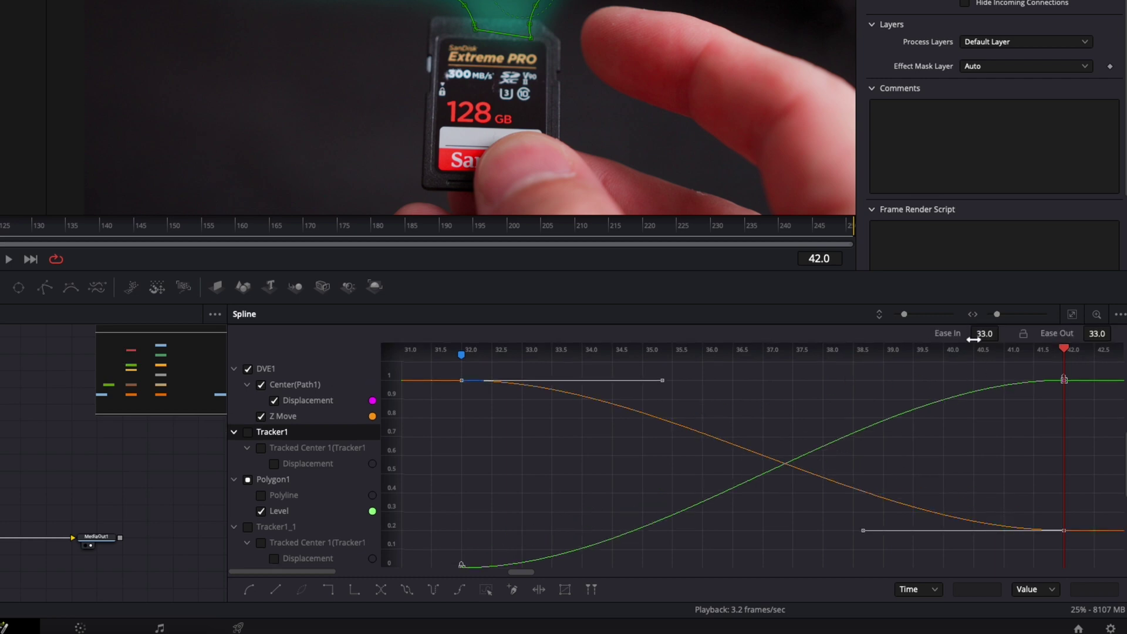
left_click_drag(986, 335, 250, 223)
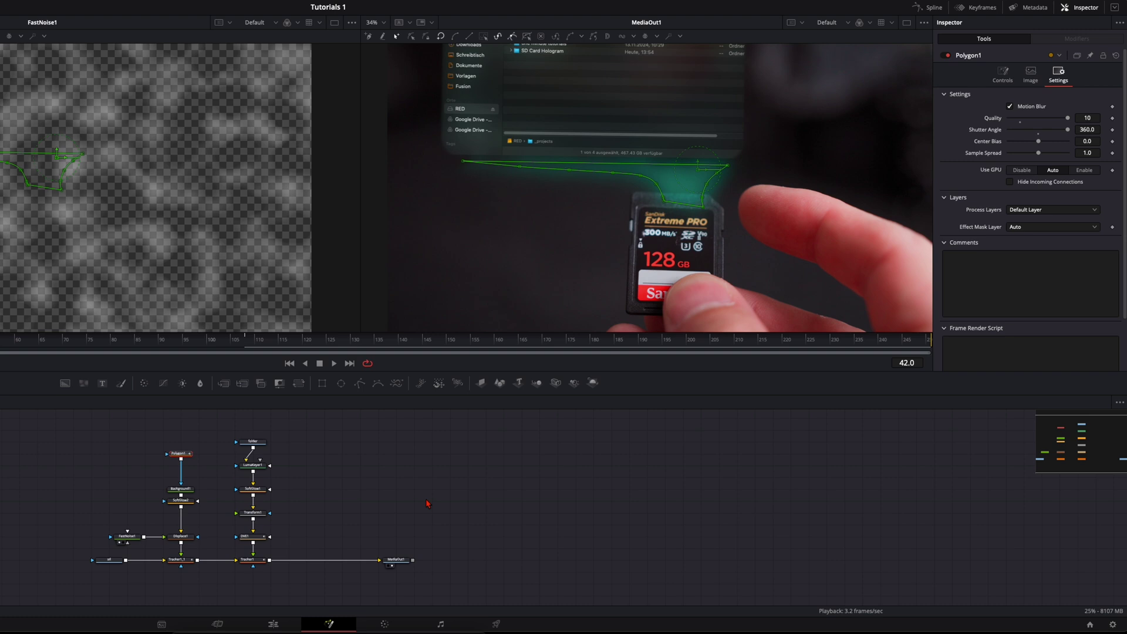
Step: Duplicate the sd footage node and merge the copy over Tracker1's output ahead of MediaOut1
left_click(108, 562)
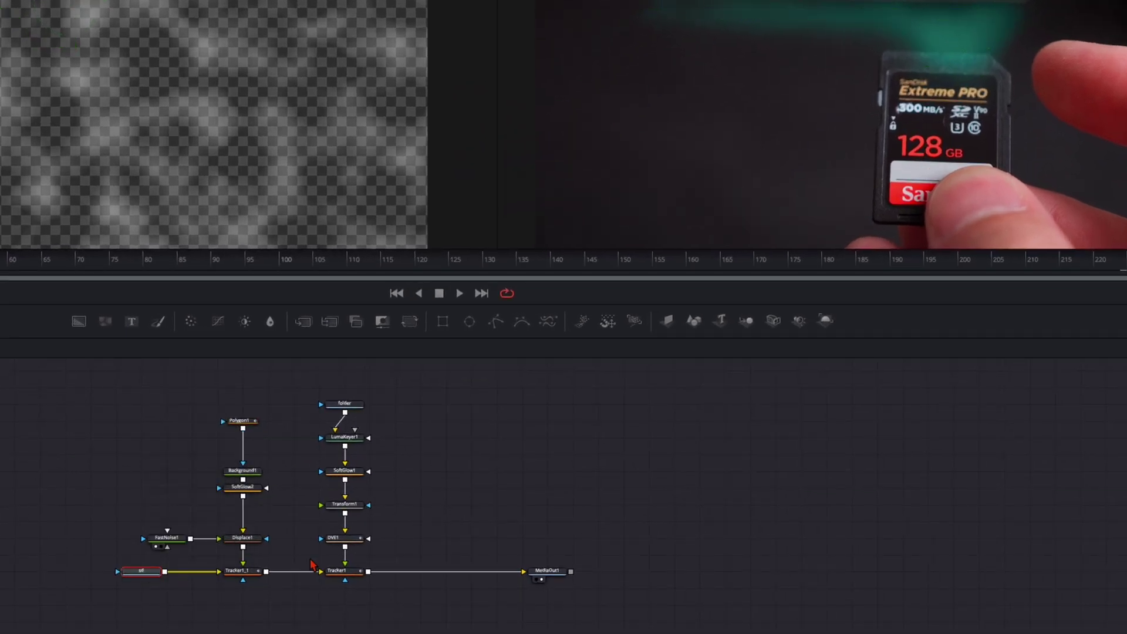
left_click(440, 493)
key("ctrl+v")
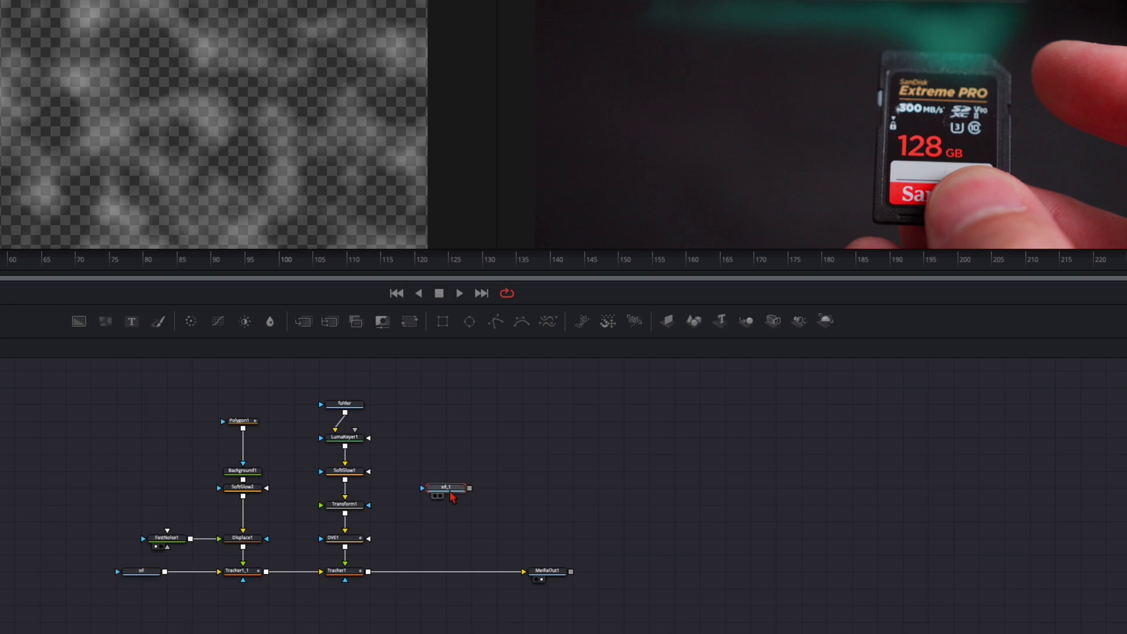
left_click_drag(470, 488, 370, 574)
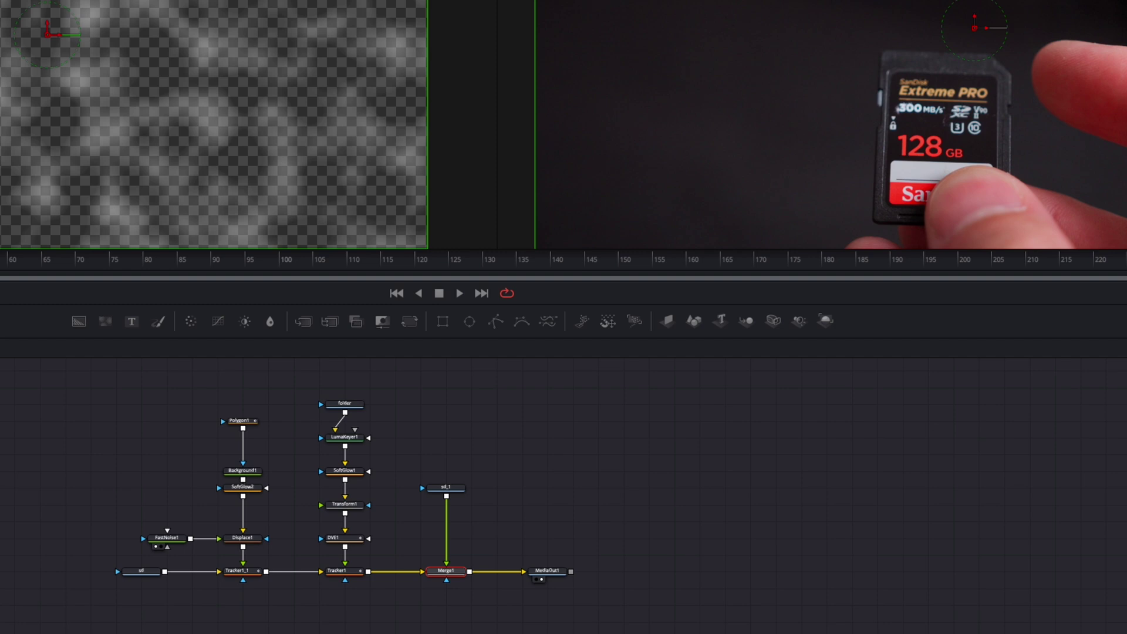
Step: Add a Magic Mask node after the duplicated footage node sd_1
left_click(454, 491)
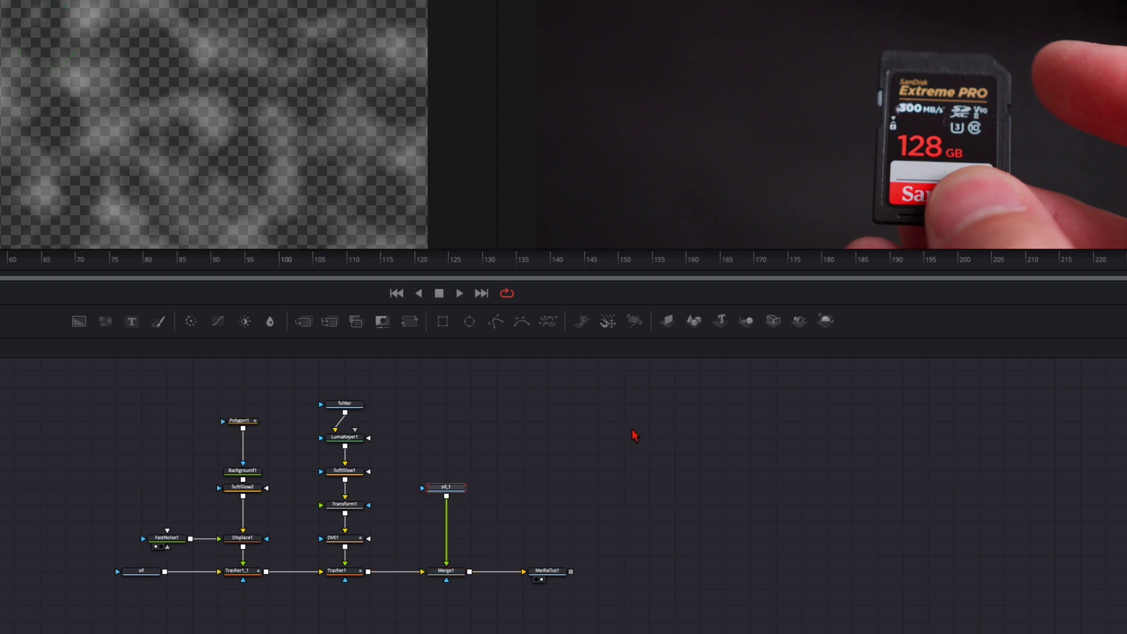
key("shift+space")
type("magic")
key("Return")
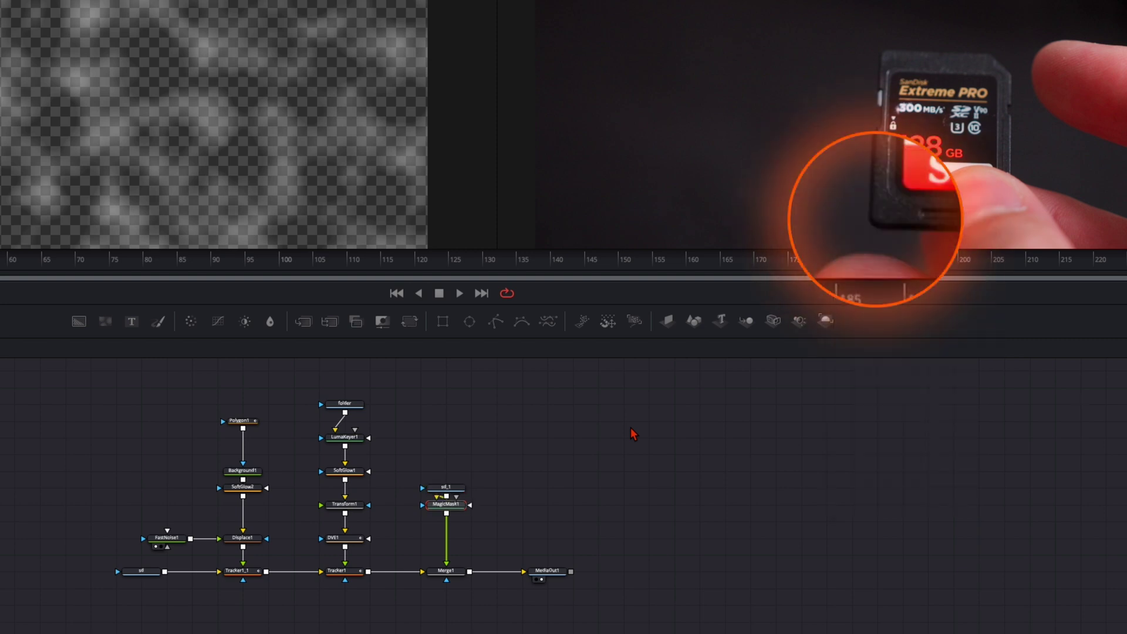
Step: Draw Magic Mask strokes over the SD card and hand, set the mode to Better, and track in both directions
left_click_drag(1007, 163, 1002, 119)
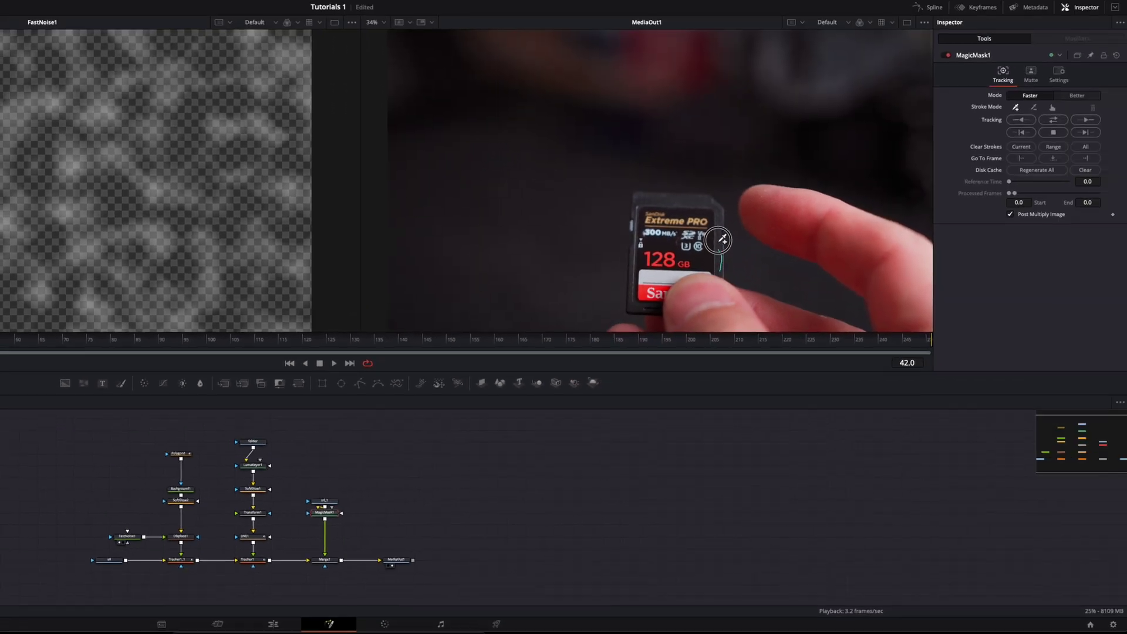
mouse_move(722, 239)
left_mouse_down()
mouse_move(708, 201)
mouse_move(635, 210)
mouse_move(638, 262)
mouse_move(865, 243)
mouse_move(774, 213)
mouse_move(890, 263)
mouse_move(916, 317)
mouse_move(902, 354)
mouse_move(733, 327)
mouse_move(663, 325)
mouse_move(628, 332)
left_mouse_up()
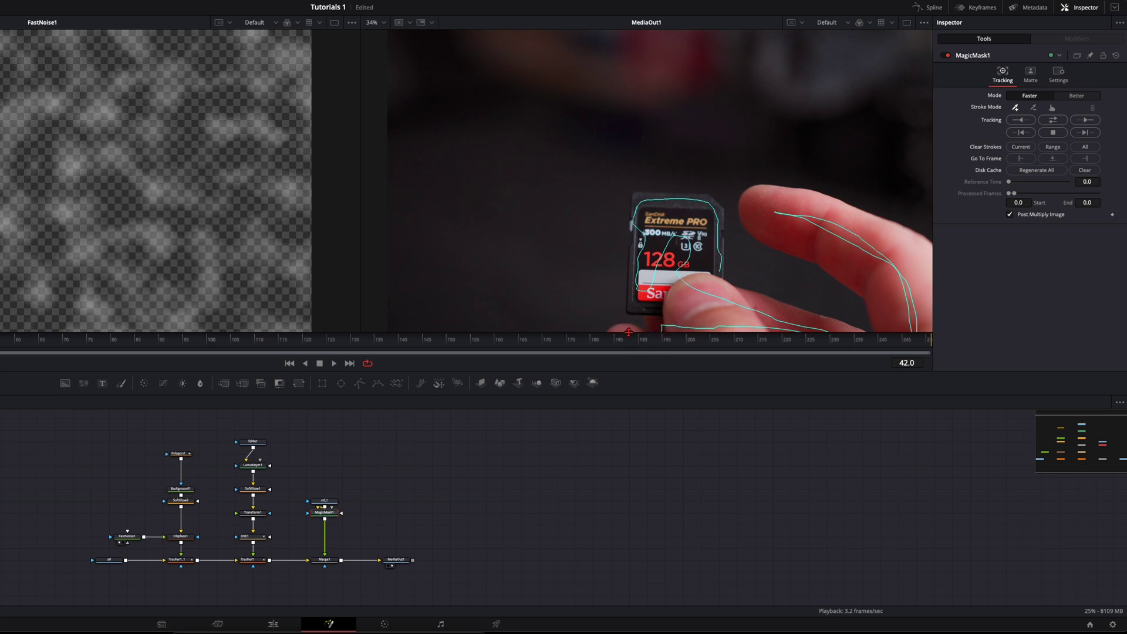
left_click(1077, 97)
left_click(1055, 132)
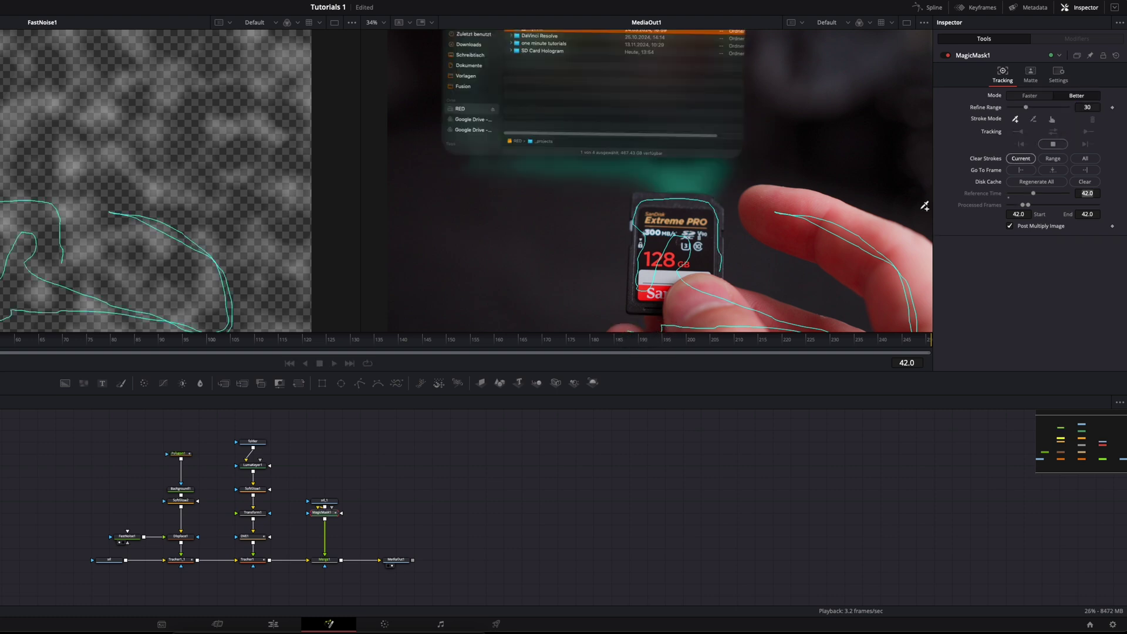